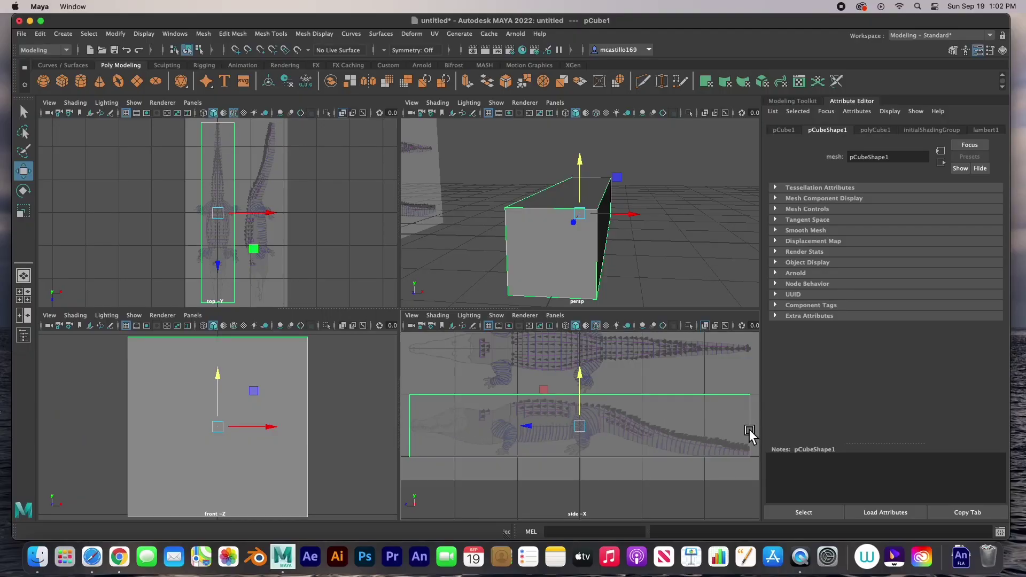
Replace the long stretched box with a new polygon cube and move it over the crocodile's torso in the side view.
{"action": "left_click", "coordinate": [640, 265]}
{"action": "left_click", "coordinate": [587, 258]}
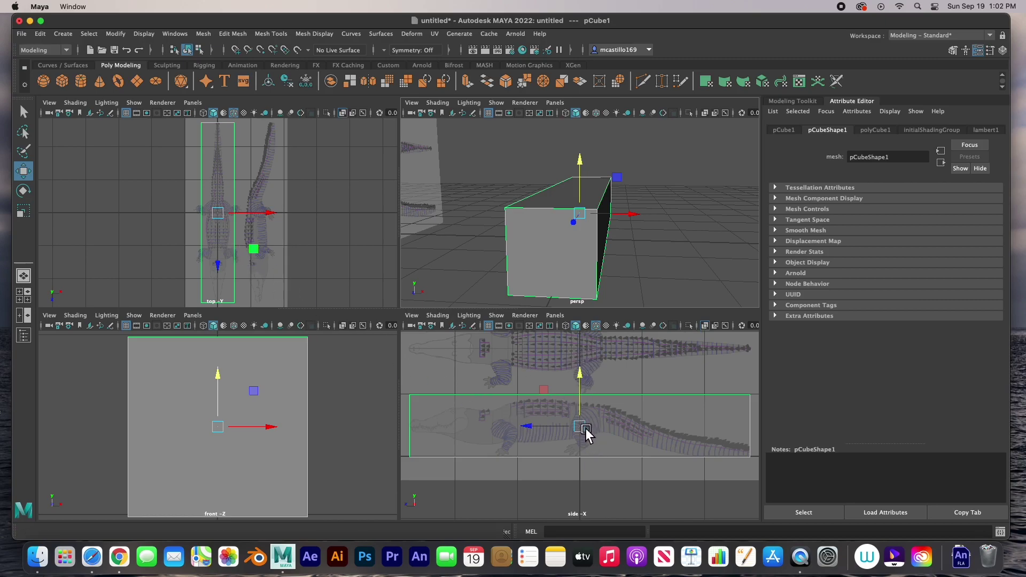
{"action": "key", "text": "Delete"}
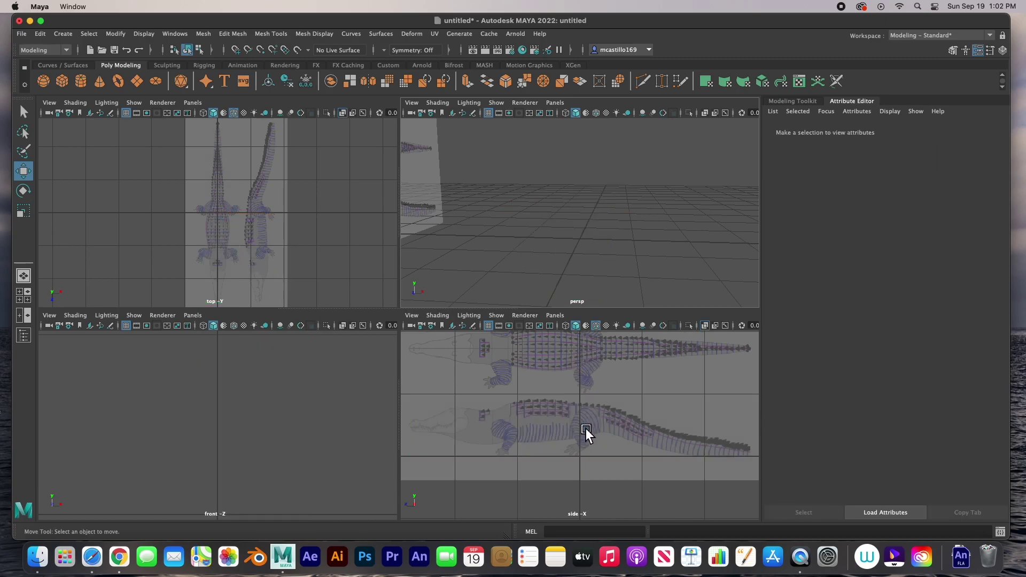
{"action": "left_click", "coordinate": [63, 82]}
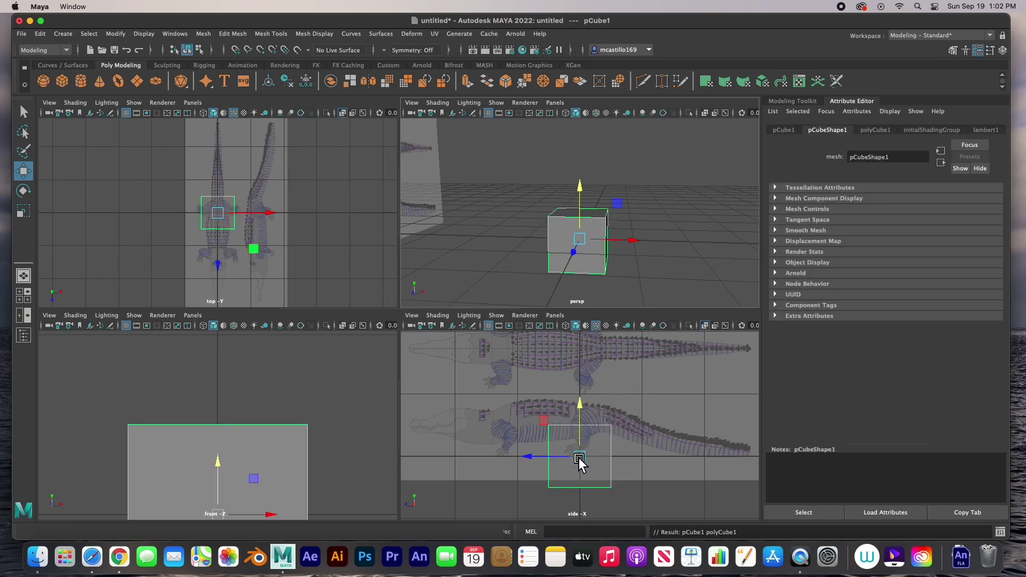
{"action": "left_click_drag", "start_coordinate": [585, 460], "coordinate": [545, 423]}
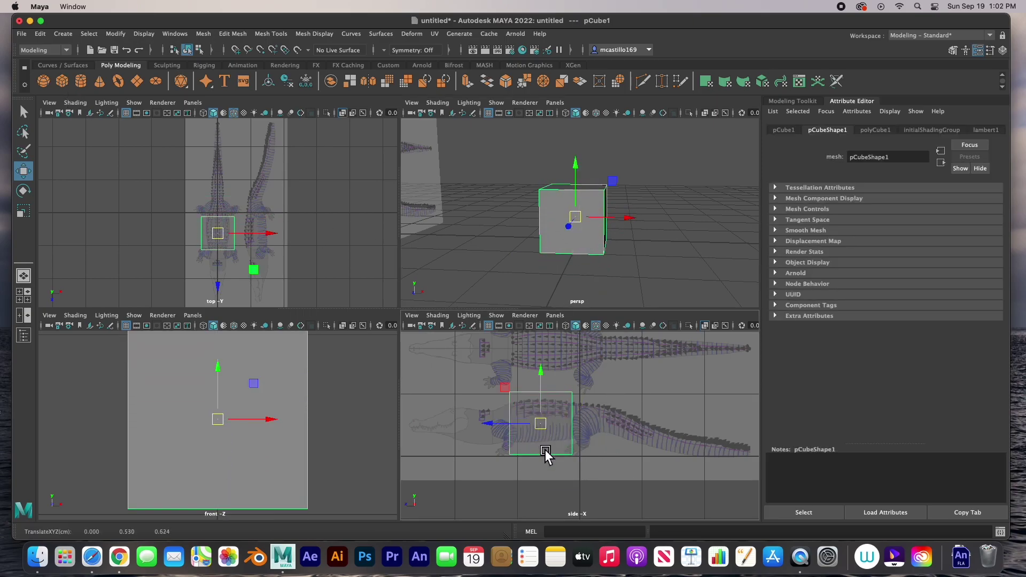
Set the cube's height subdivisions to 3 and its width subdivisions to 2.
{"action": "left_click", "coordinate": [876, 130]}
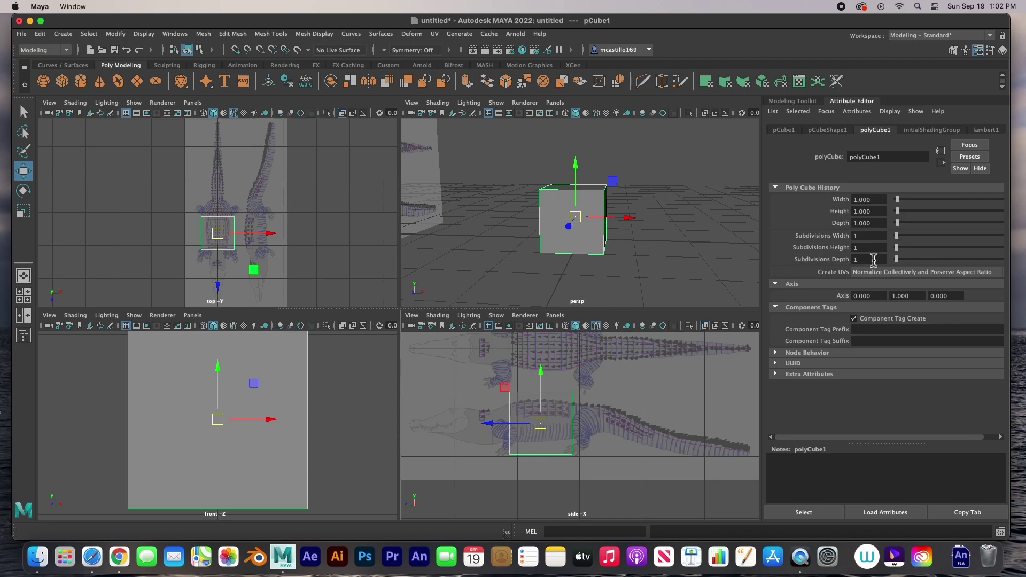
{"action": "left_click_drag", "start_coordinate": [902, 250], "coordinate": [903, 250]}
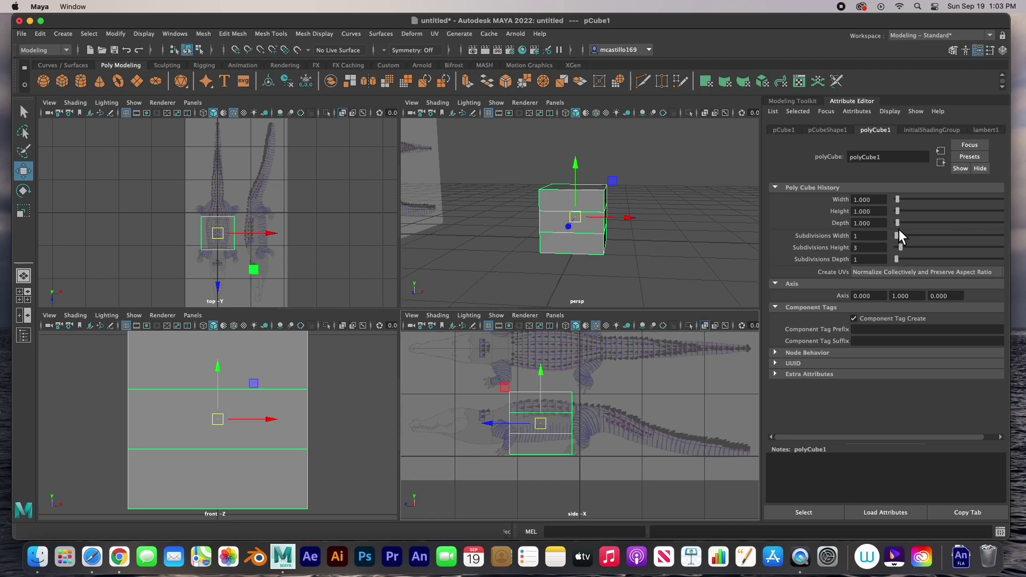
{"action": "left_click_drag", "start_coordinate": [900, 240], "coordinate": [901, 239]}
{"action": "key", "text": "space"}
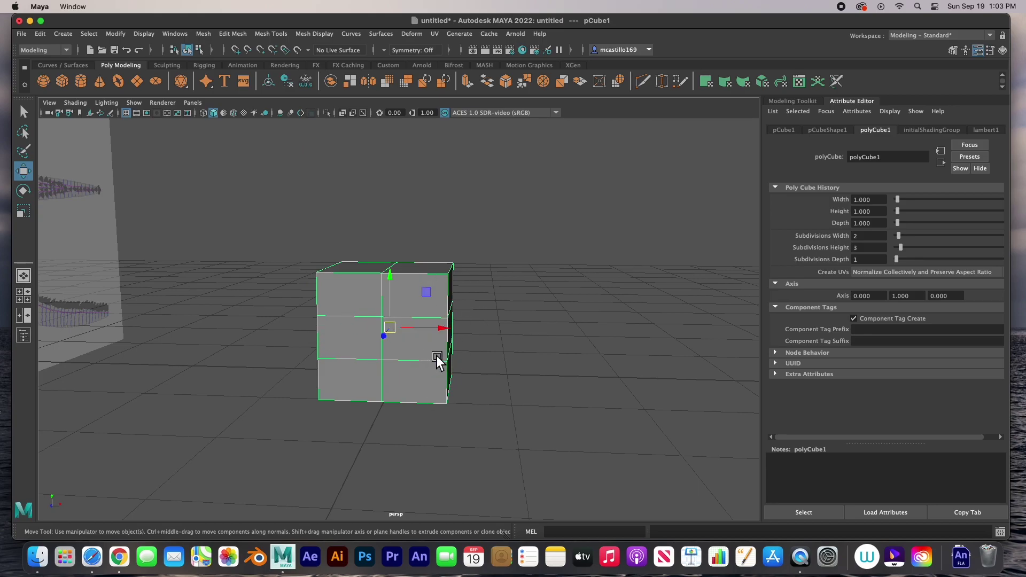
Scale the cube to about 0.686 to match the torso height in the side view, and flatten its depth scale to about 0.244.
{"action": "key", "text": "space"}
{"action": "key", "text": "space"}
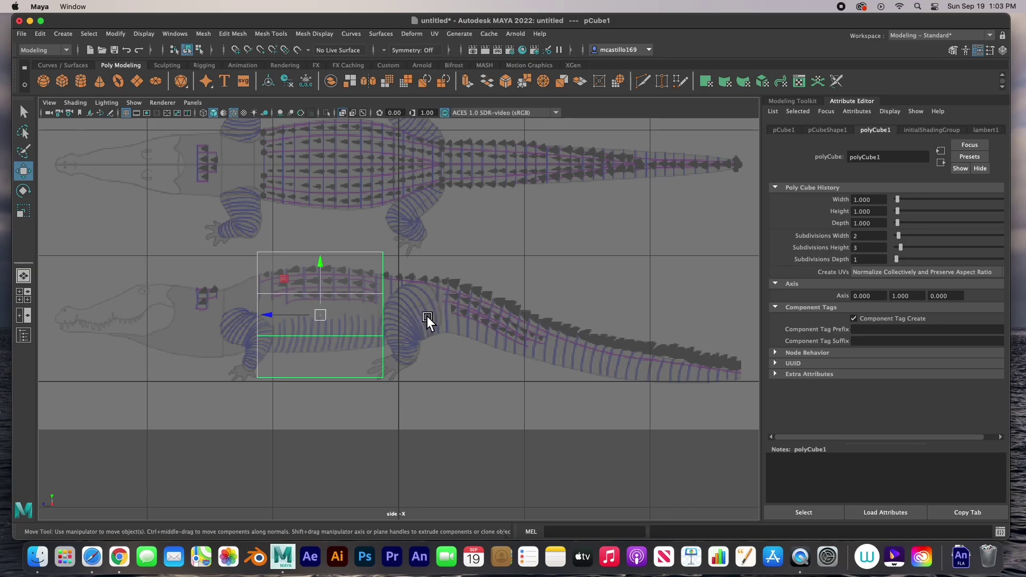
{"action": "key", "text": "r"}
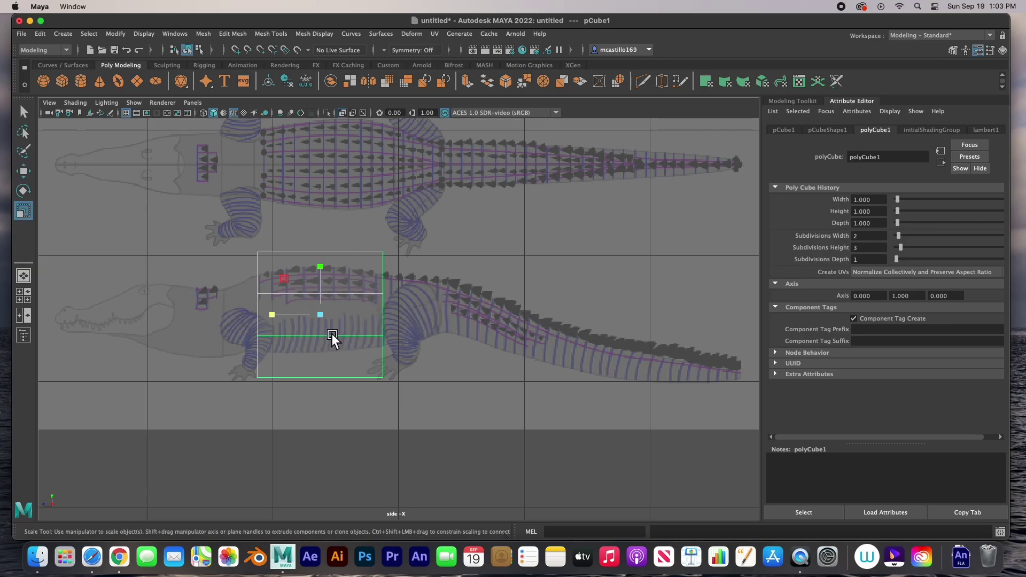
{"action": "left_click_drag", "start_coordinate": [320, 320], "coordinate": [291, 335]}
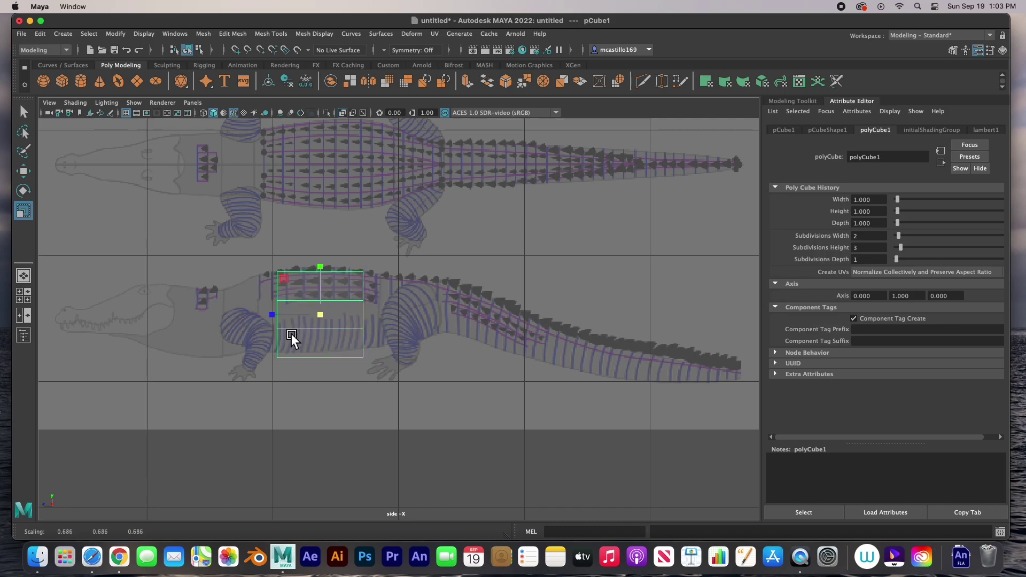
{"action": "key", "text": "w"}
{"action": "left_click_drag", "start_coordinate": [330, 289], "coordinate": [331, 296]}
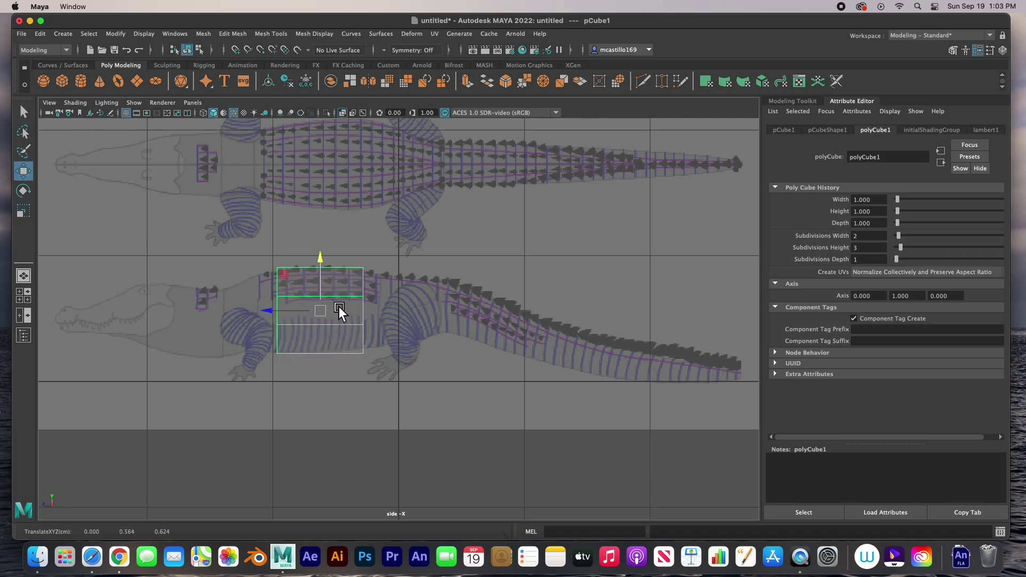
{"action": "key", "text": "r"}
{"action": "left_click_drag", "start_coordinate": [273, 311], "coordinate": [303, 310]}
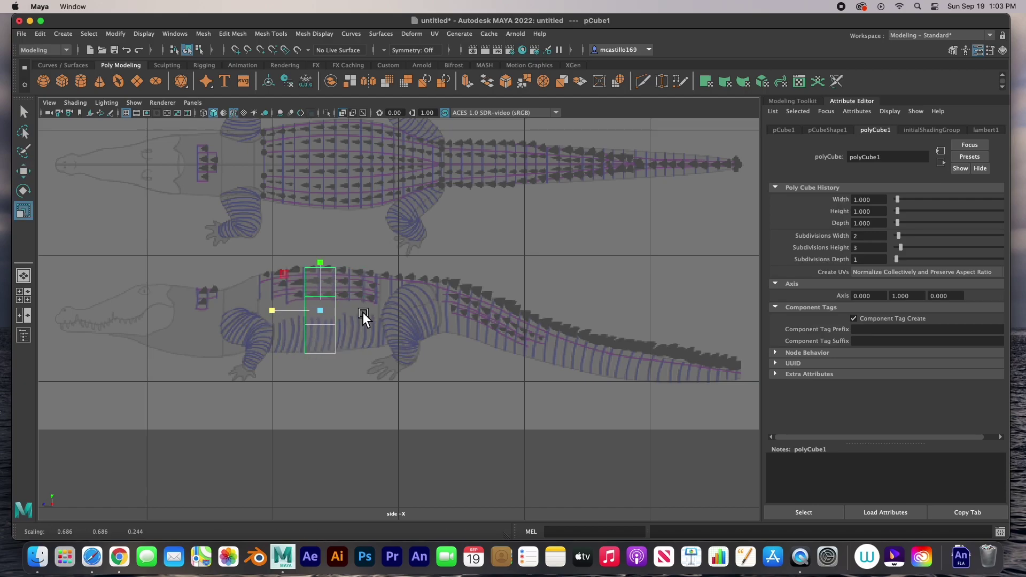
{"action": "key", "text": "space"}
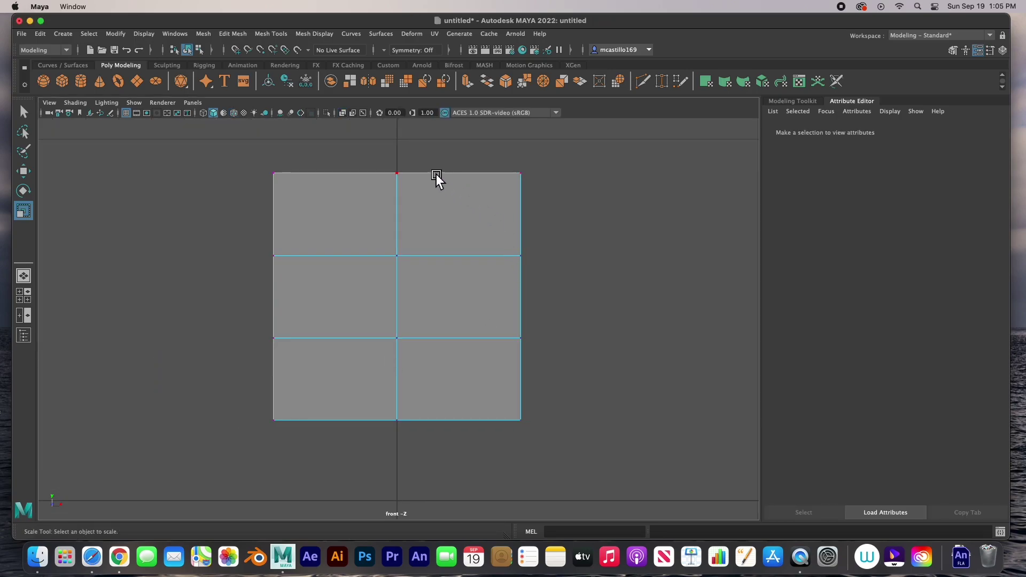
{"action": "left_click_drag", "start_coordinate": [522, 177], "coordinate": [490, 191]}
{"action": "key", "text": "w"}
{"action": "left_click_drag", "start_coordinate": [545, 402], "coordinate": [496, 402]}
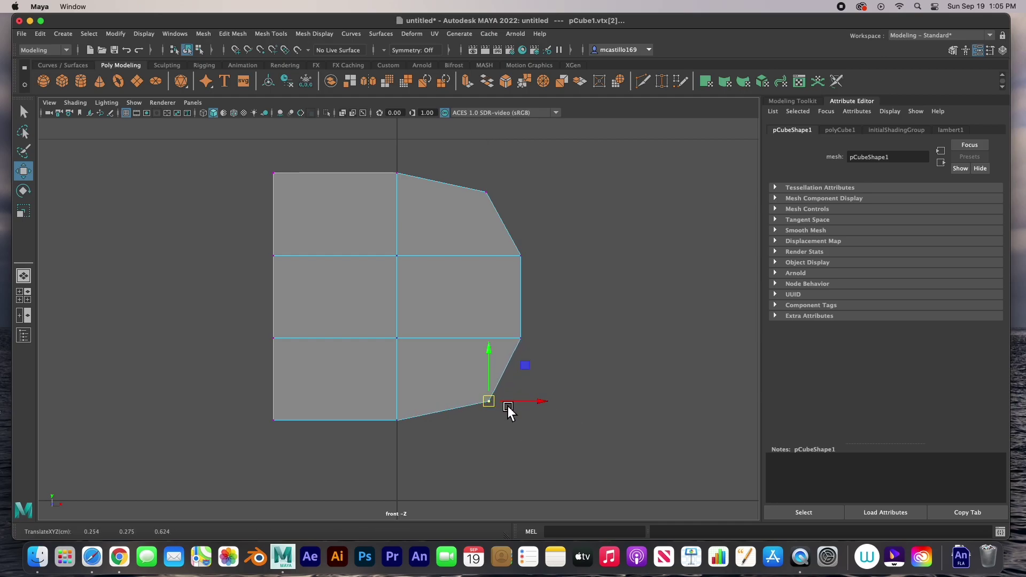
{"action": "key", "text": "ctrl+z"}
{"action": "key", "text": "ctrl+z"}
{"action": "key", "text": "ctrl+z"}
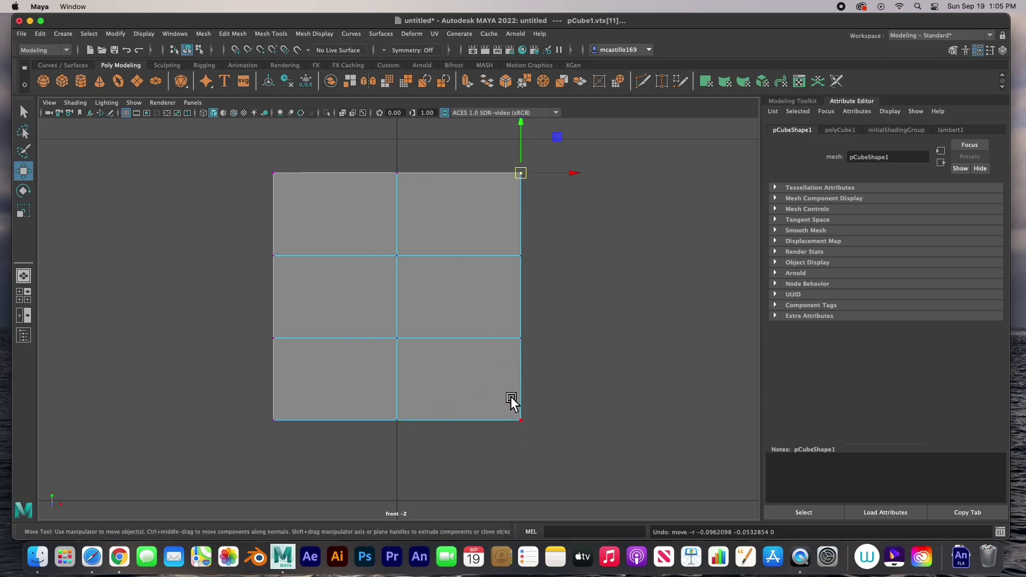
{"action": "key", "text": "space"}
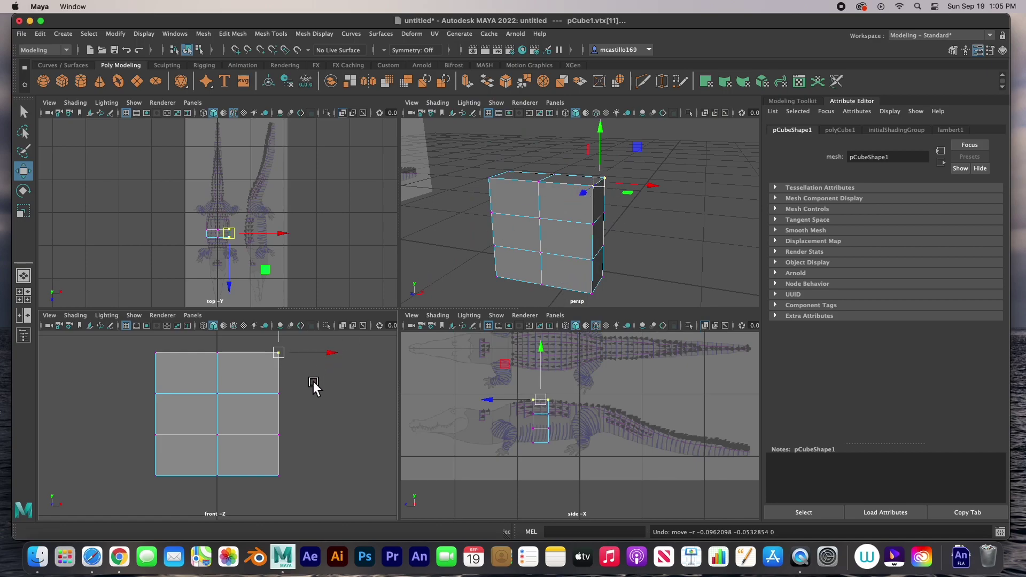
{"action": "left_click", "coordinate": [309, 353]}
{"action": "left_click_drag", "start_coordinate": [261, 368], "coordinate": [262, 369]}
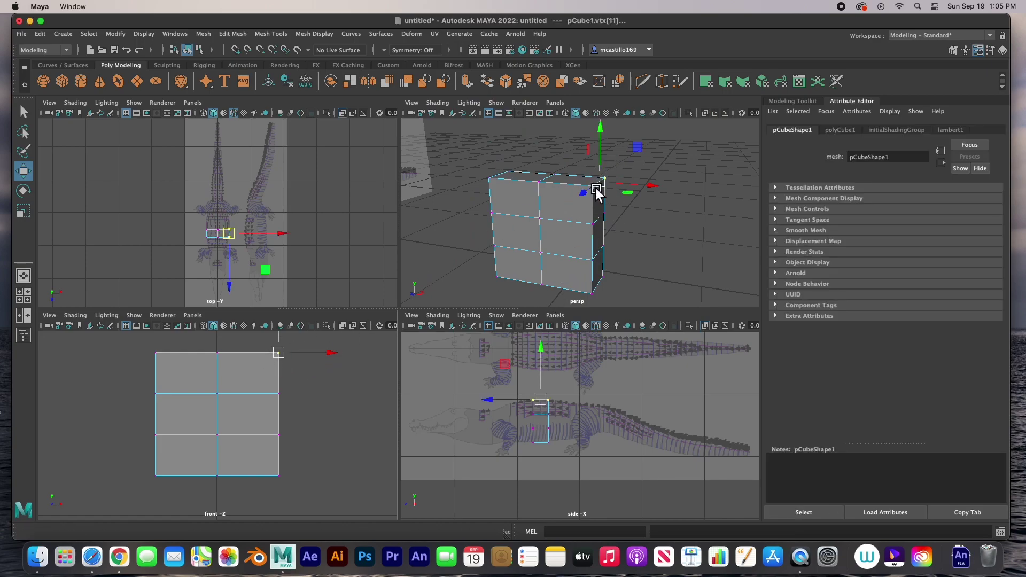
{"action": "left_click", "coordinate": [320, 369]}
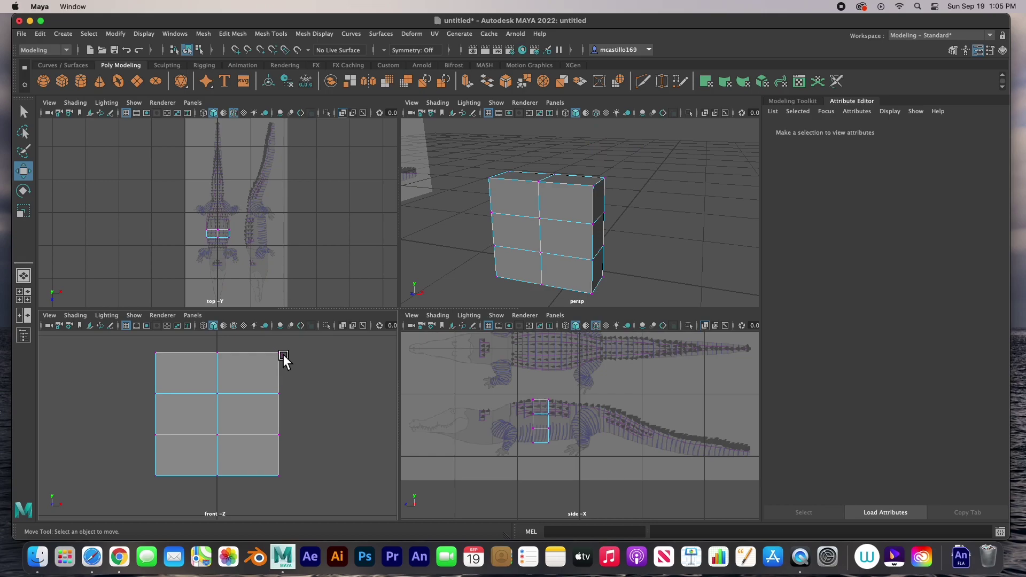
{"action": "left_click", "coordinate": [282, 358]}
{"action": "left_click_drag", "start_coordinate": [281, 357], "coordinate": [264, 375]}
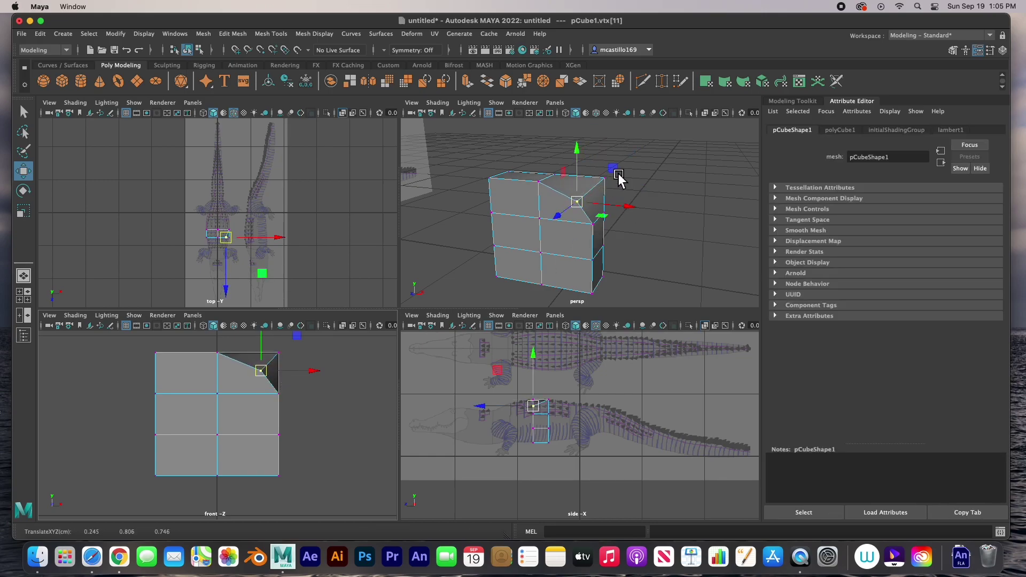
{"action": "key", "text": "super+z"}
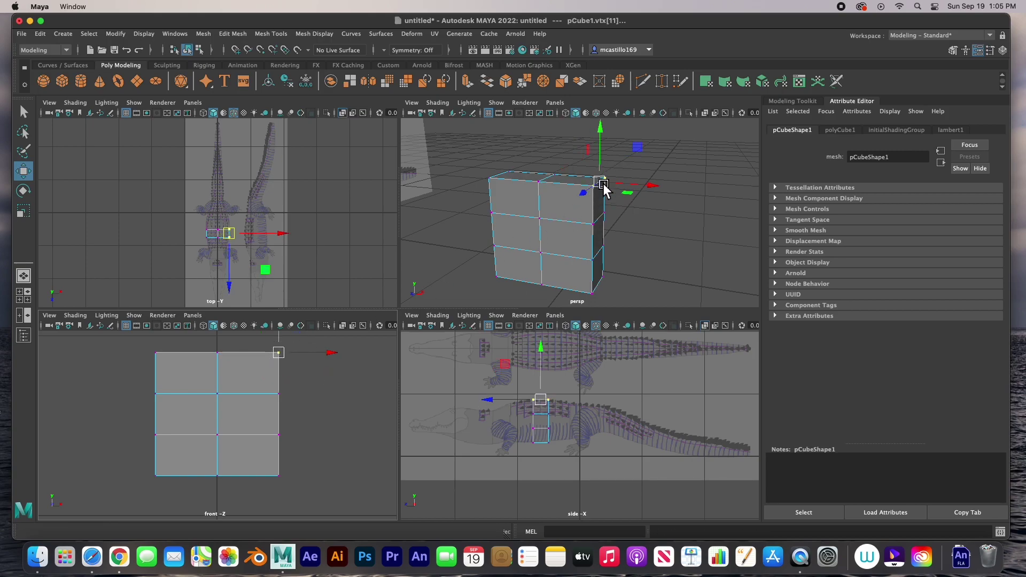
Round the block's profile in the front view by moving the front and back vertices of all four corners inward together.
{"action": "key", "text": "space"}
{"action": "left_click_drag", "start_coordinate": [527, 175], "coordinate": [492, 190]}
{"action": "left_click_drag", "start_coordinate": [550, 408], "coordinate": [492, 409]}
{"action": "left_click_drag", "start_coordinate": [248, 469], "coordinate": [313, 406]}
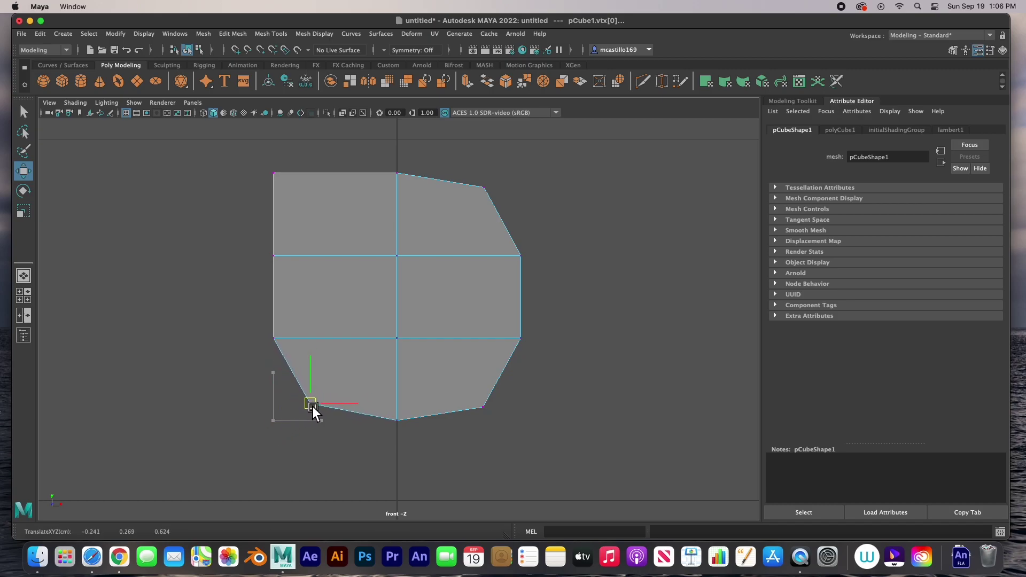
{"action": "left_click_drag", "start_coordinate": [298, 195], "coordinate": [263, 163]}
{"action": "left_click_drag", "start_coordinate": [279, 178], "coordinate": [317, 190]}
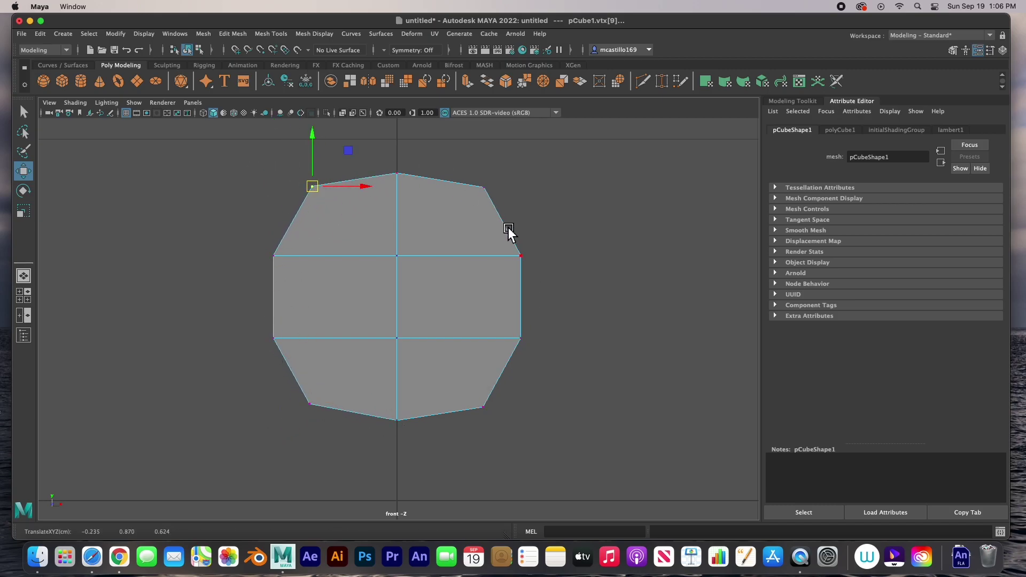
Switch to face selection and select all six faces on the front side of the rounded block.
{"action": "key", "text": "space"}
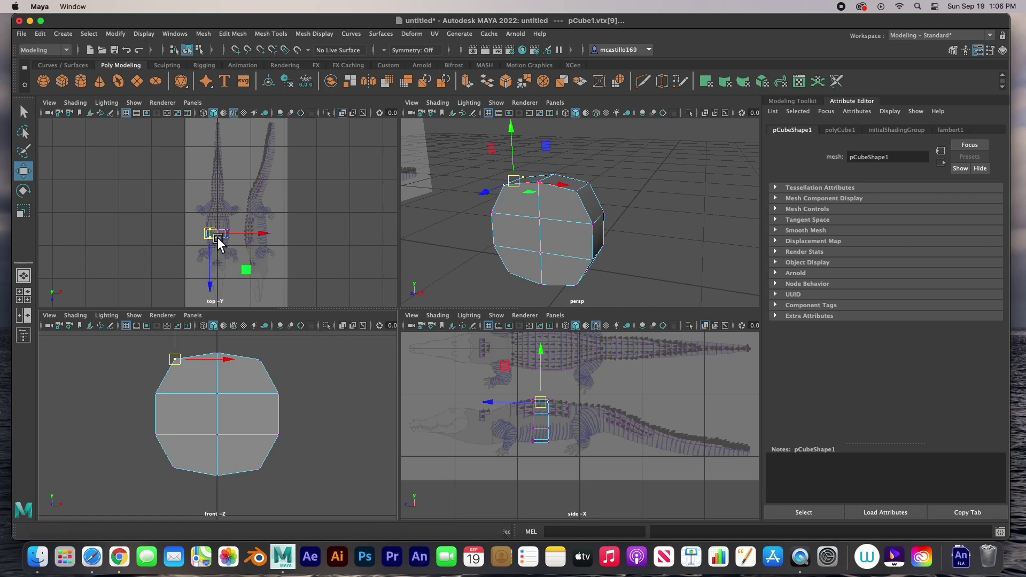
{"action": "key", "text": "space"}
{"action": "key", "text": "space"}
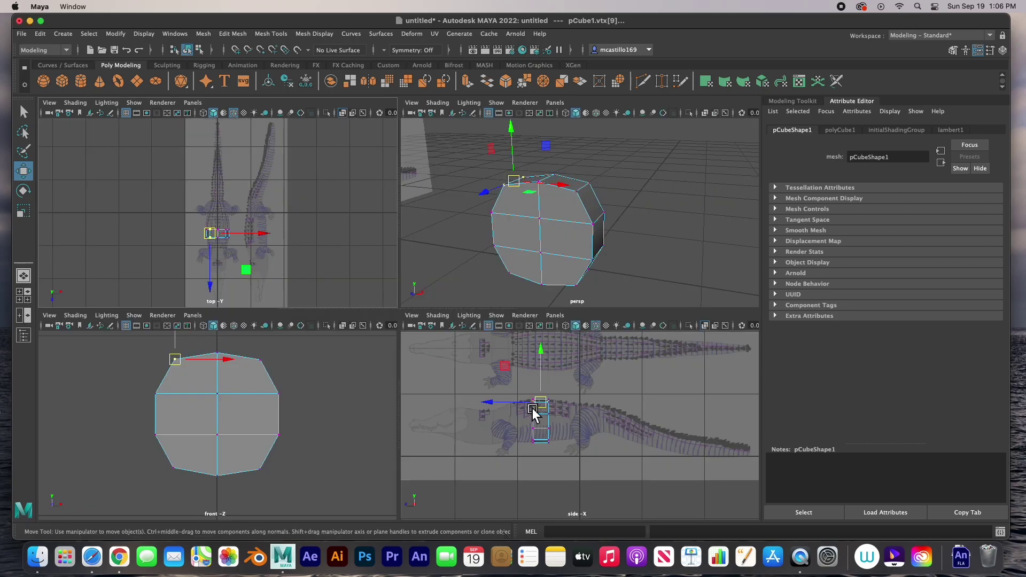
{"action": "left_click", "coordinate": [563, 227]}
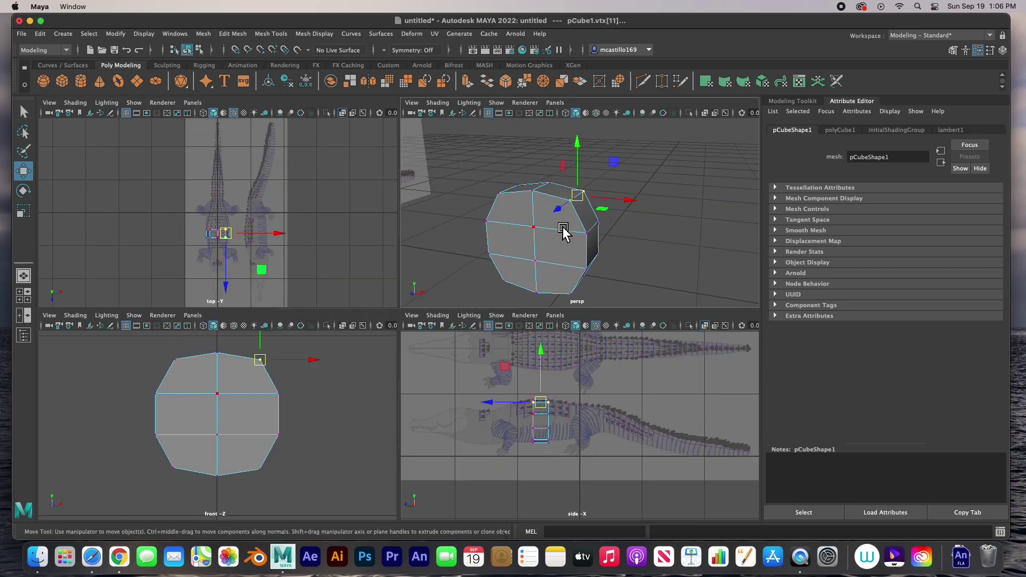
{"action": "left_click", "coordinate": [629, 243]}
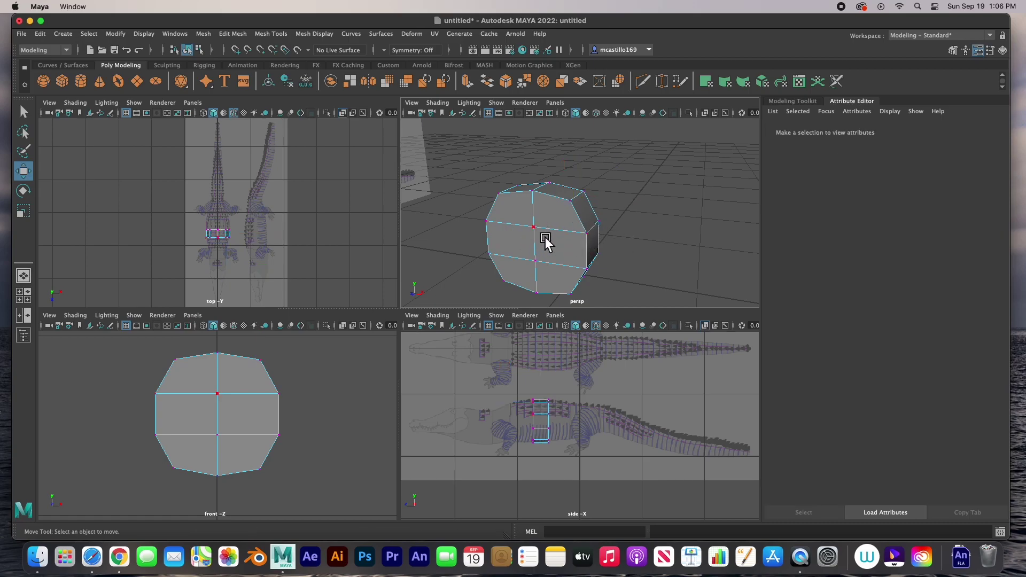
{"action": "key", "text": "F11"}
{"action": "left_click", "coordinate": [557, 251]}
{"action": "left_click", "coordinate": [527, 214]}
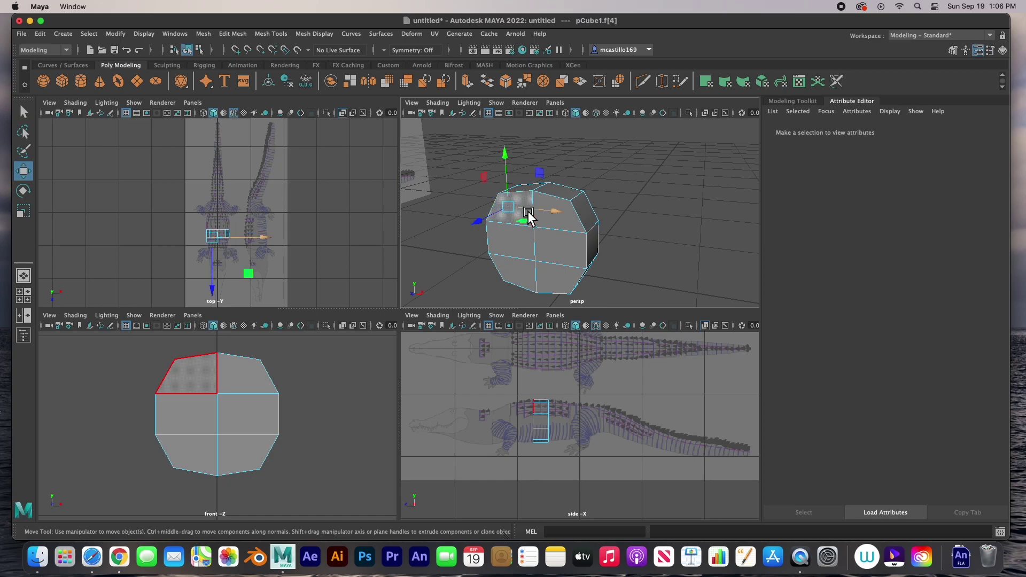
{"action": "left_click", "coordinate": [592, 214]}
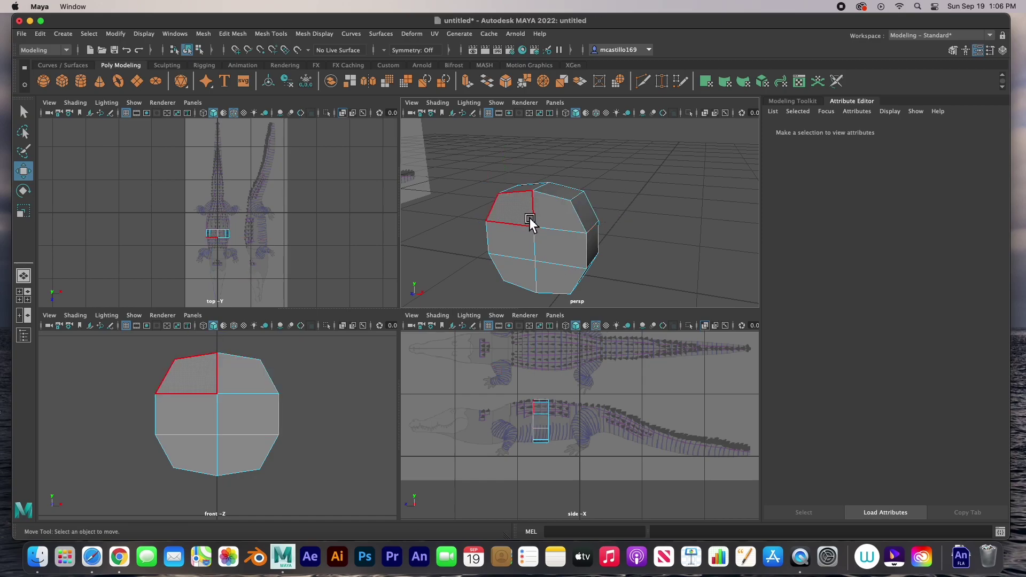
{"action": "left_click_drag", "start_coordinate": [527, 218], "coordinate": [545, 281]}
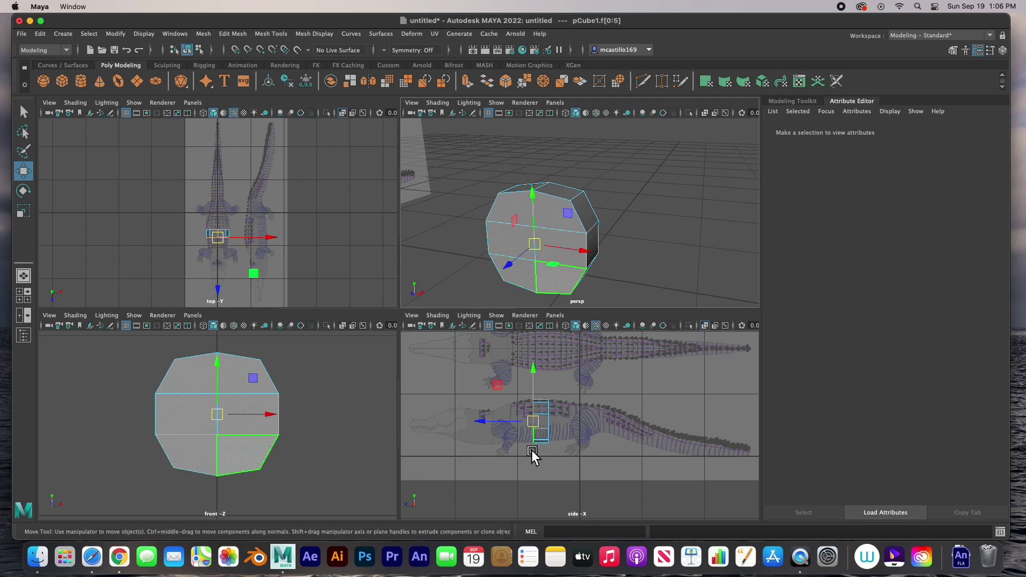
Extrude the six front faces toward the head in the side view, up to the back of the crocodile's front leg.
{"action": "key", "text": "space"}
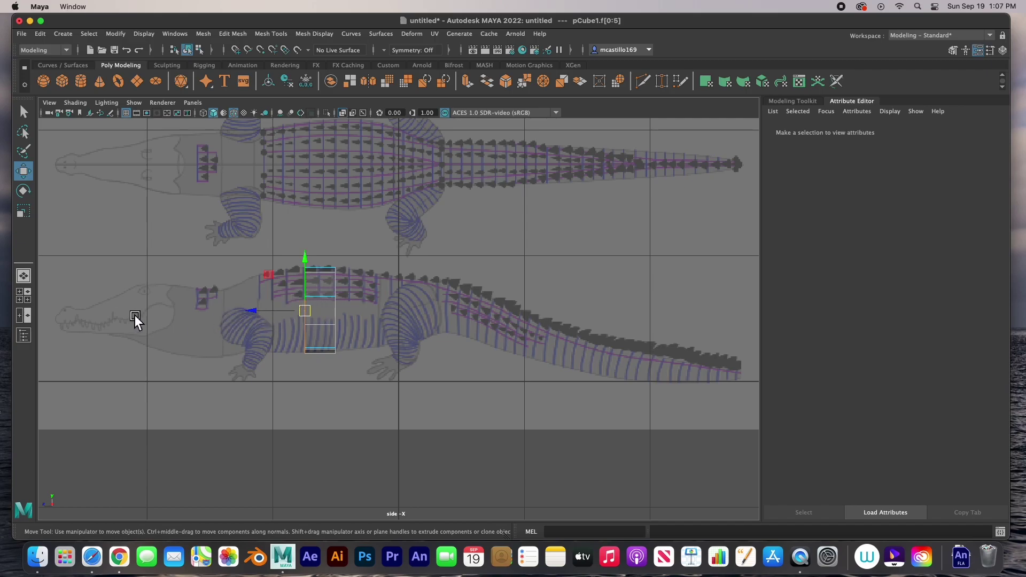
{"action": "key", "text": "f"}
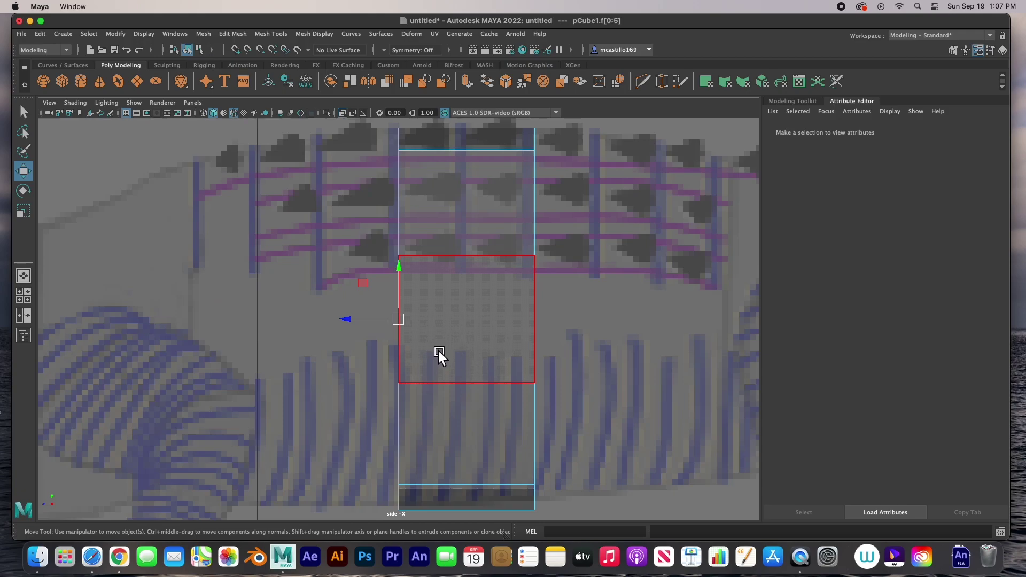
{"action": "scroll", "coordinate": [438, 342], "scroll_direction": "down", "scroll_amount": 5}
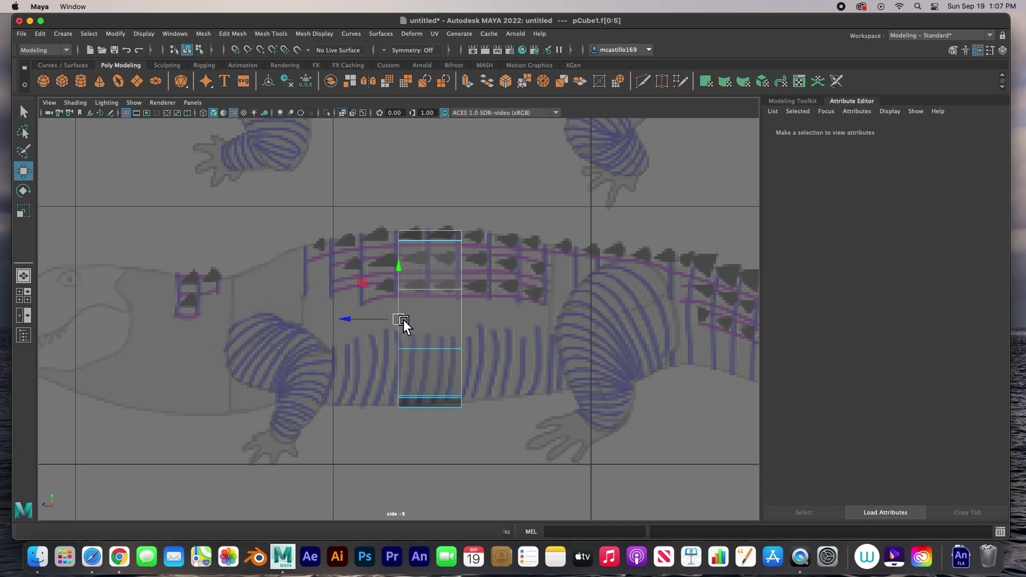
{"action": "key", "text": "space"}
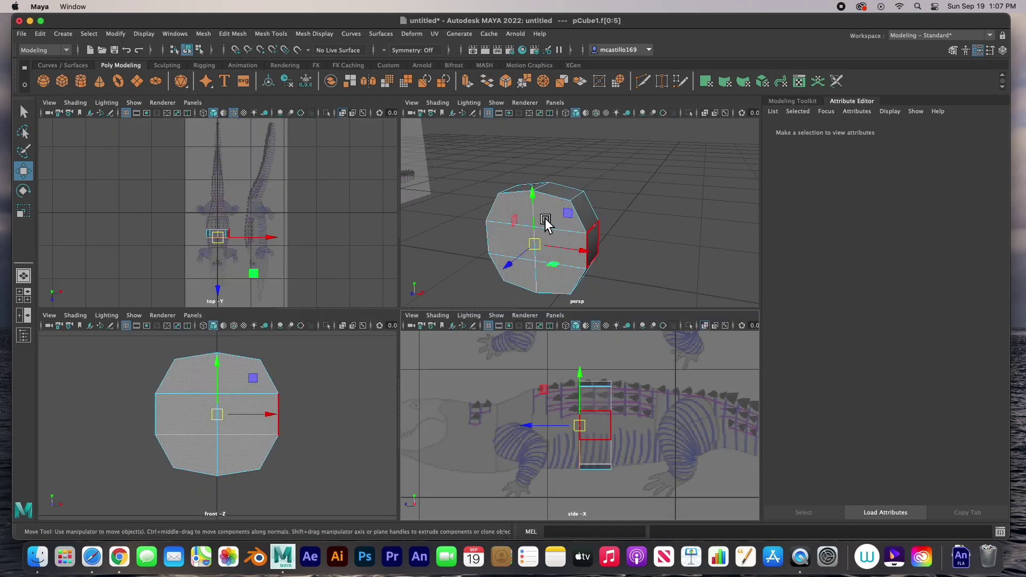
{"action": "key", "text": "space"}
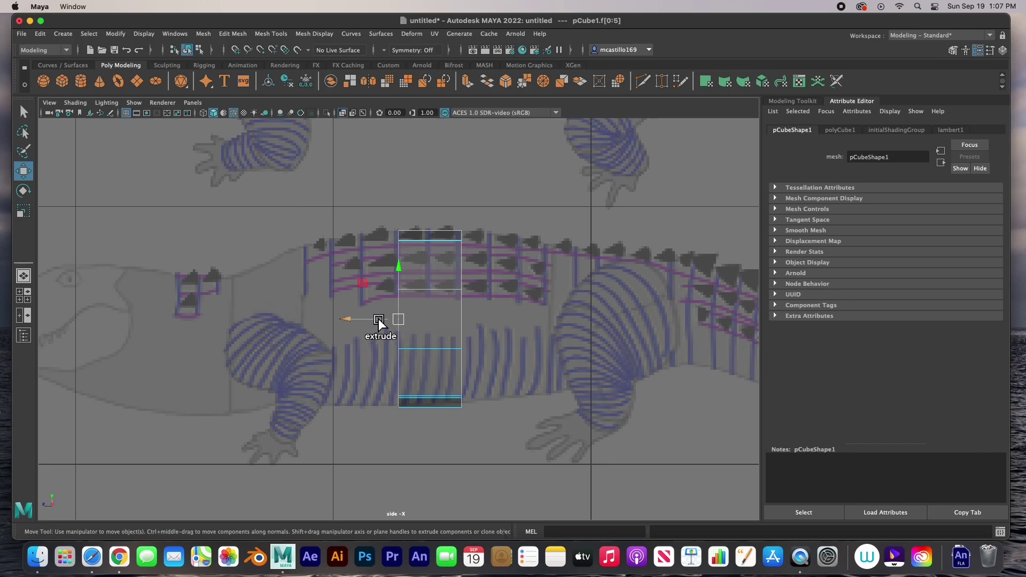
{"action": "left_click_drag", "start_coordinate": [370, 321], "coordinate": [304, 326], "text": "shift"}
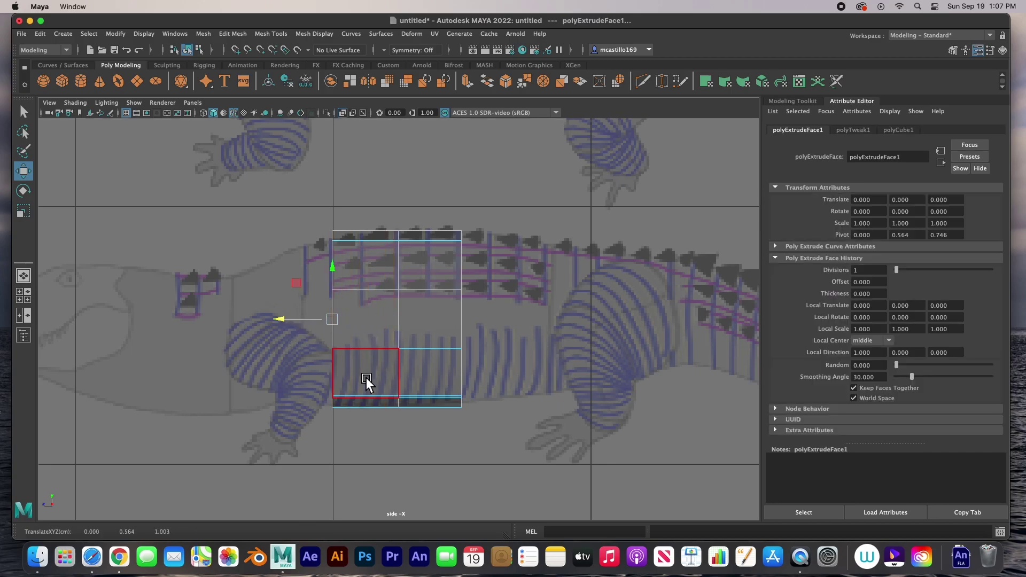
Scale the extruded end faces down slightly and lower them to follow the body outline behind the crocodile's front leg.
{"action": "key", "text": "r"}
{"action": "left_click_drag", "start_coordinate": [338, 319], "coordinate": [335, 327]}
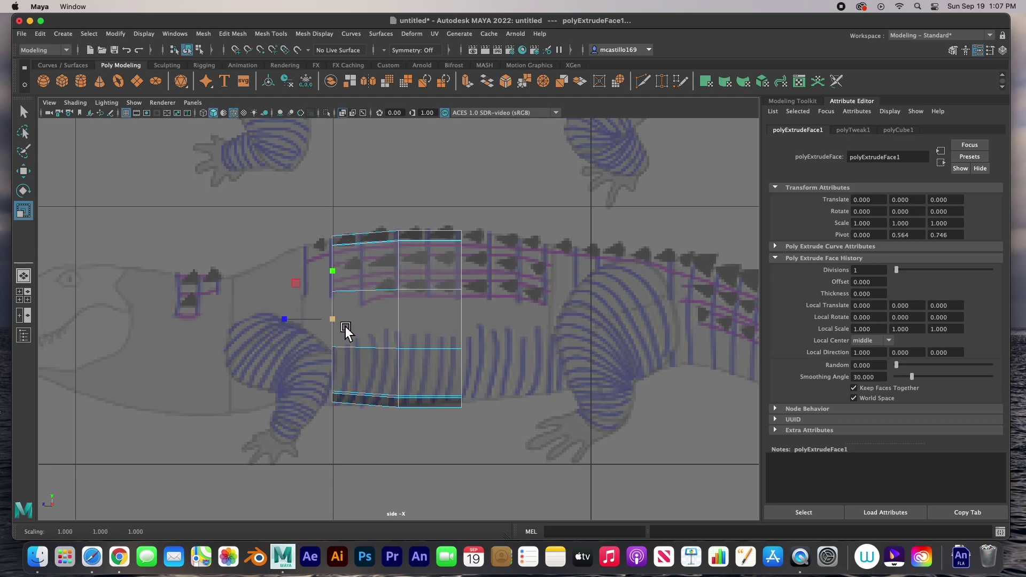
{"action": "key", "text": "w"}
{"action": "left_click_drag", "start_coordinate": [338, 320], "coordinate": [342, 321]}
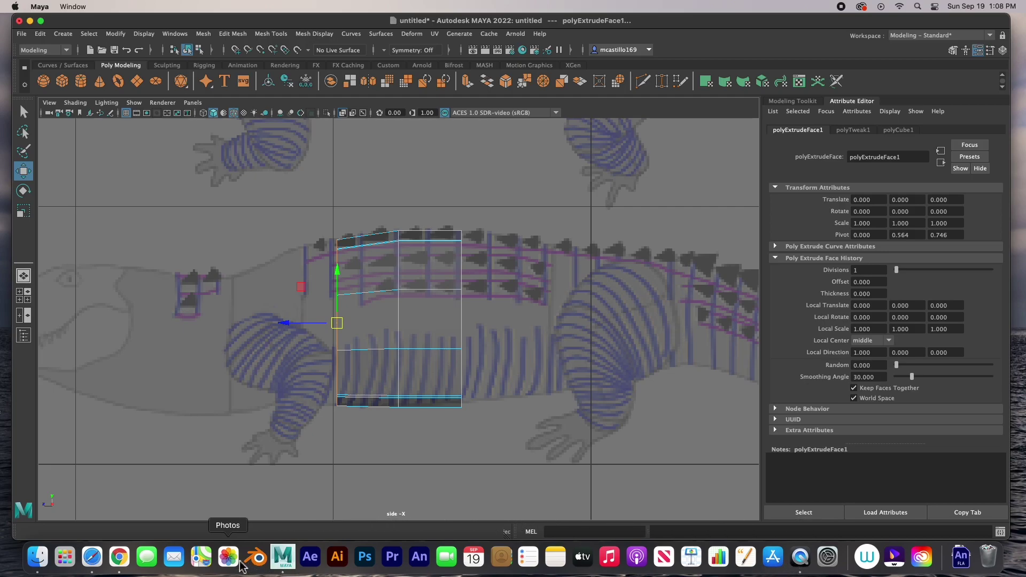
Switch to Chrome to view the YouTube video on the Maya extrude exercise, and return to Maya.
{"action": "left_click", "coordinate": [119, 557]}
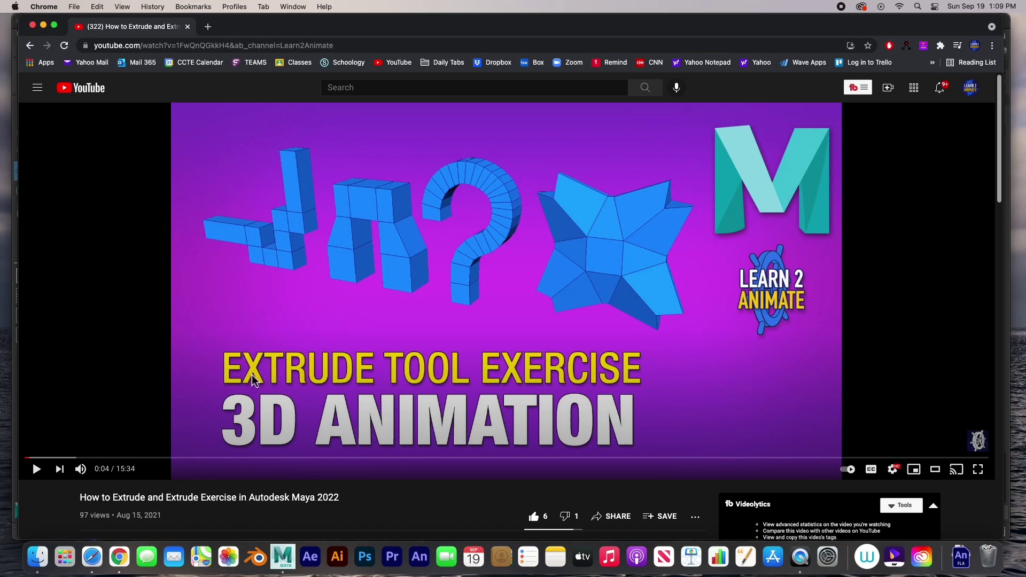
{"action": "left_click", "coordinate": [272, 379]}
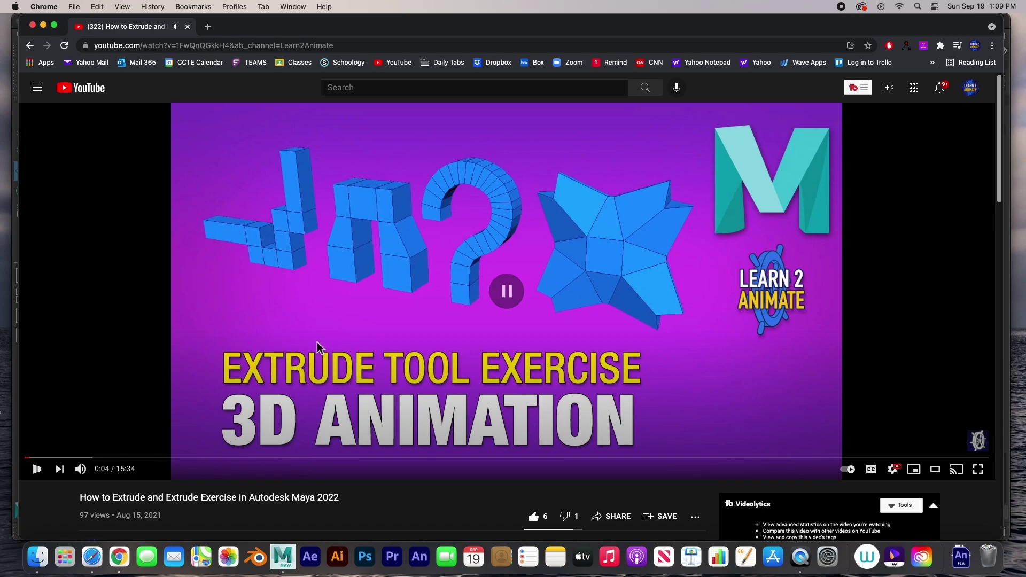
{"action": "left_click", "coordinate": [283, 556]}
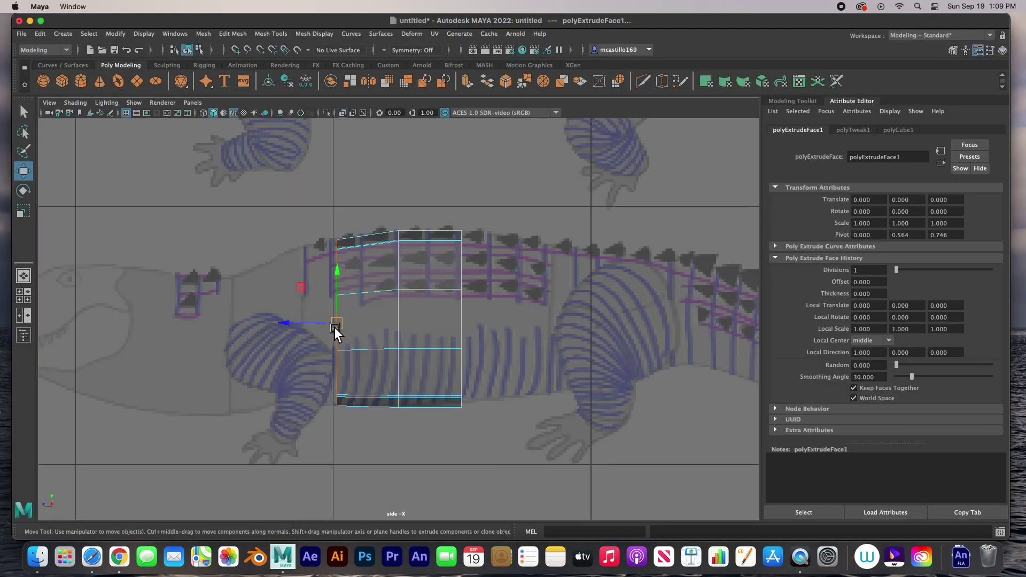
Extrude the end faces forward to the middle of the front leg, scaling and repositioning them to fit the body outline.
{"action": "left_click_drag", "start_coordinate": [340, 325], "coordinate": [293, 337]}
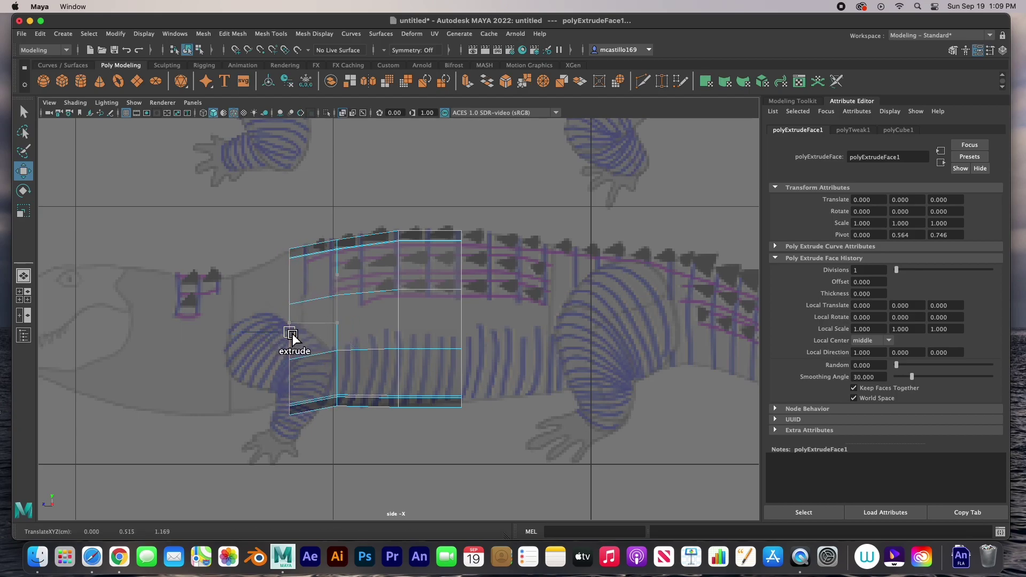
{"action": "key", "text": "ctrl+e"}
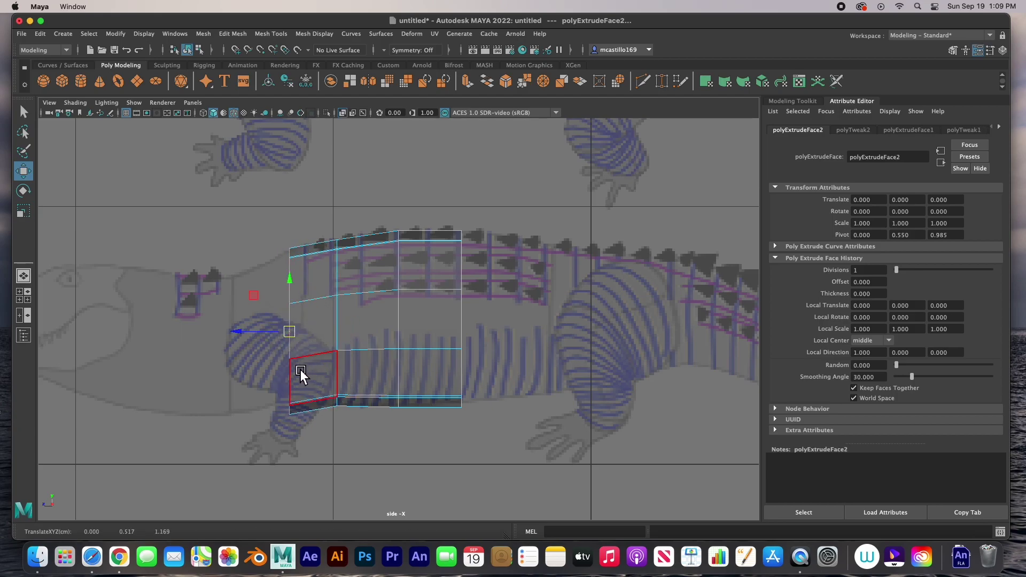
{"action": "key", "text": "r"}
{"action": "left_click_drag", "start_coordinate": [297, 338], "coordinate": [284, 376]}
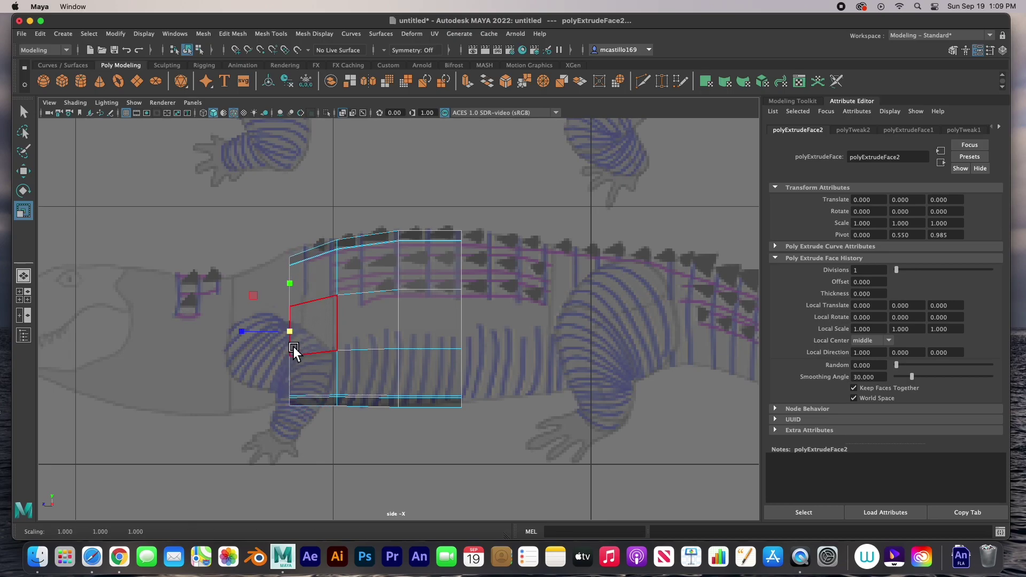
{"action": "key", "text": "w"}
{"action": "left_click_drag", "start_coordinate": [294, 334], "coordinate": [297, 326]}
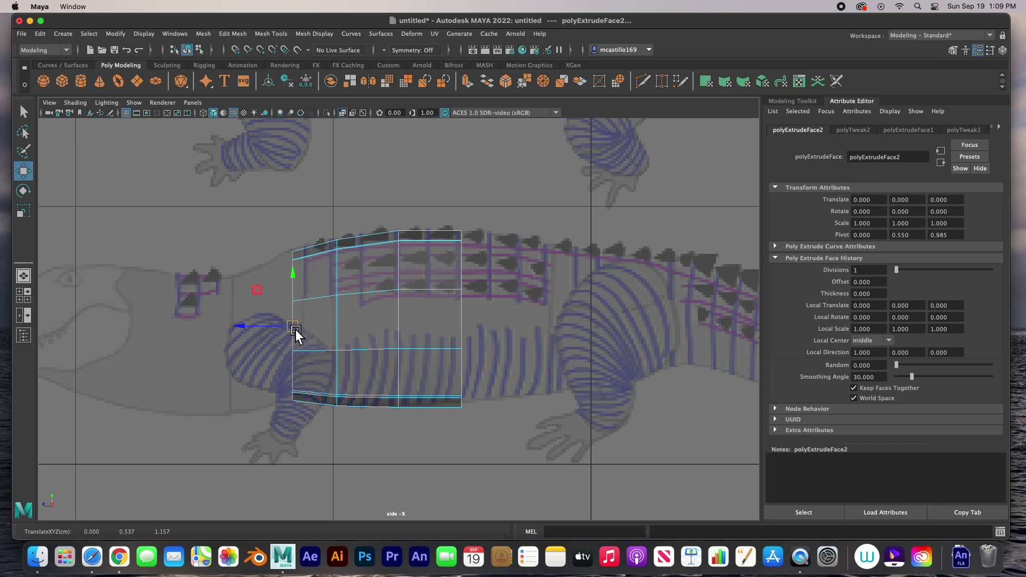
{"action": "left_click", "coordinate": [287, 327]}
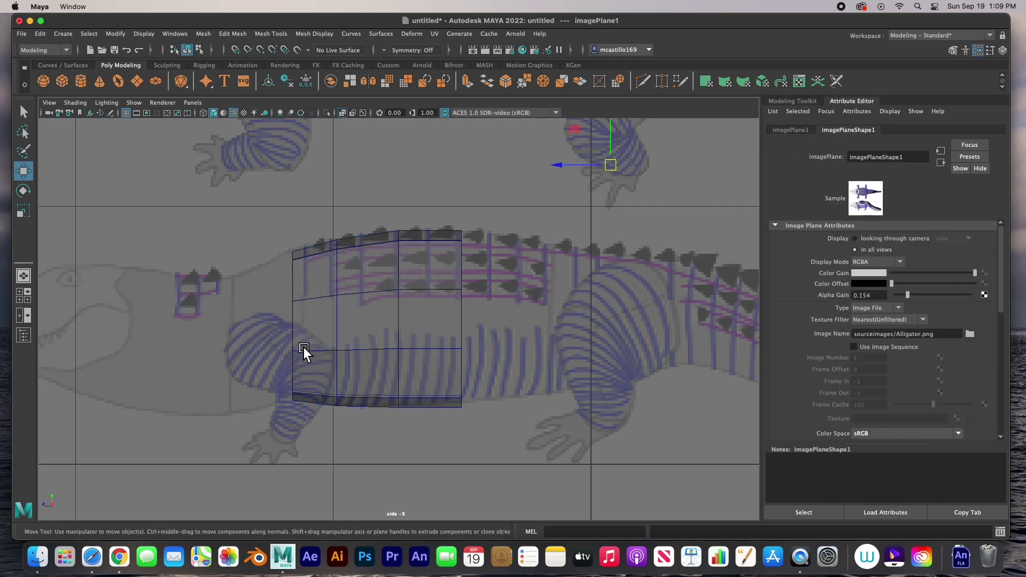
{"action": "key", "text": "ctrl+z"}
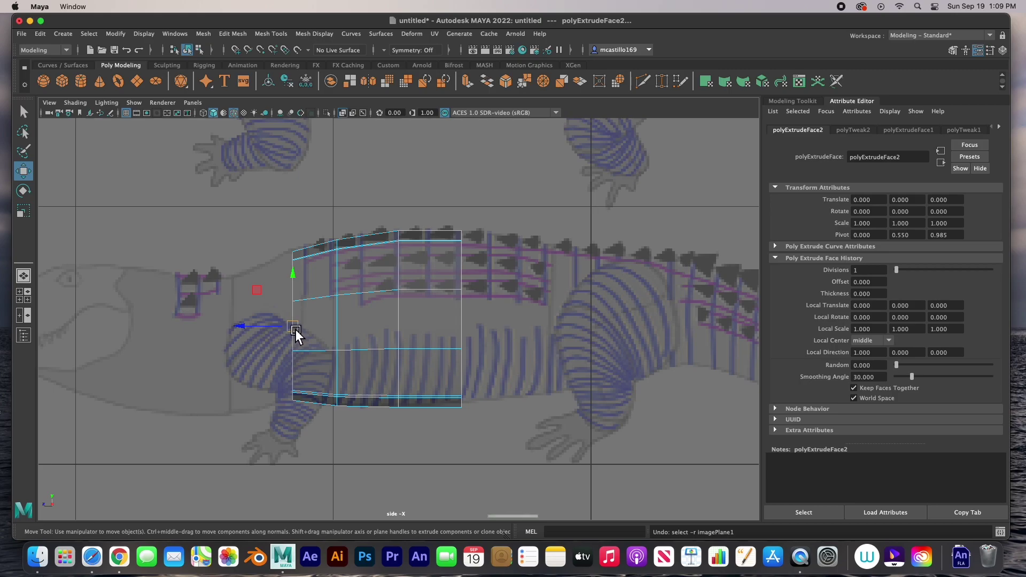
Extrude the end faces forward and down past the front leg to the neck, and scale them down to the neck height.
{"action": "left_click_drag", "start_coordinate": [294, 328], "coordinate": [224, 351], "text": "shift"}
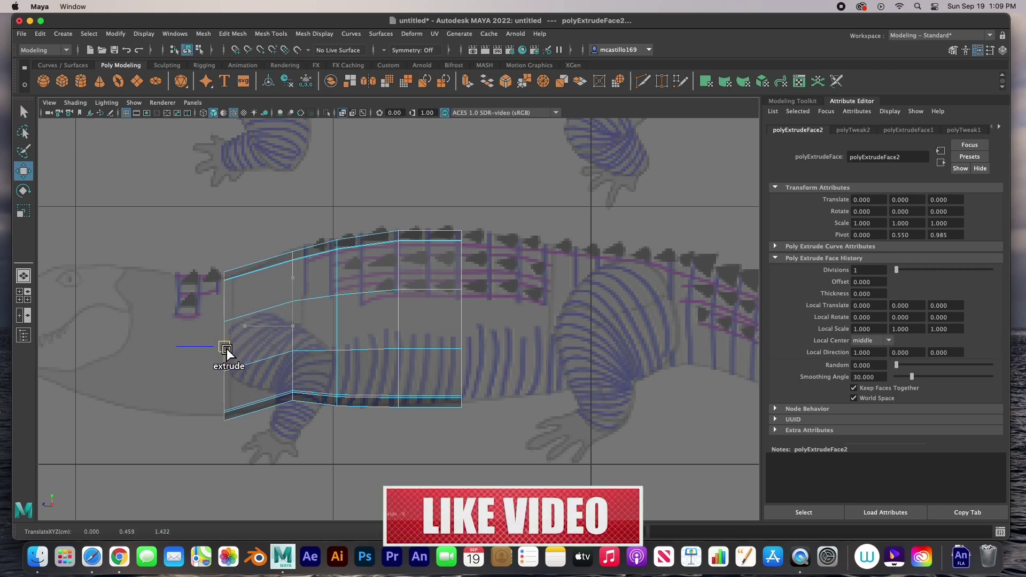
{"action": "left_click", "coordinate": [240, 360]}
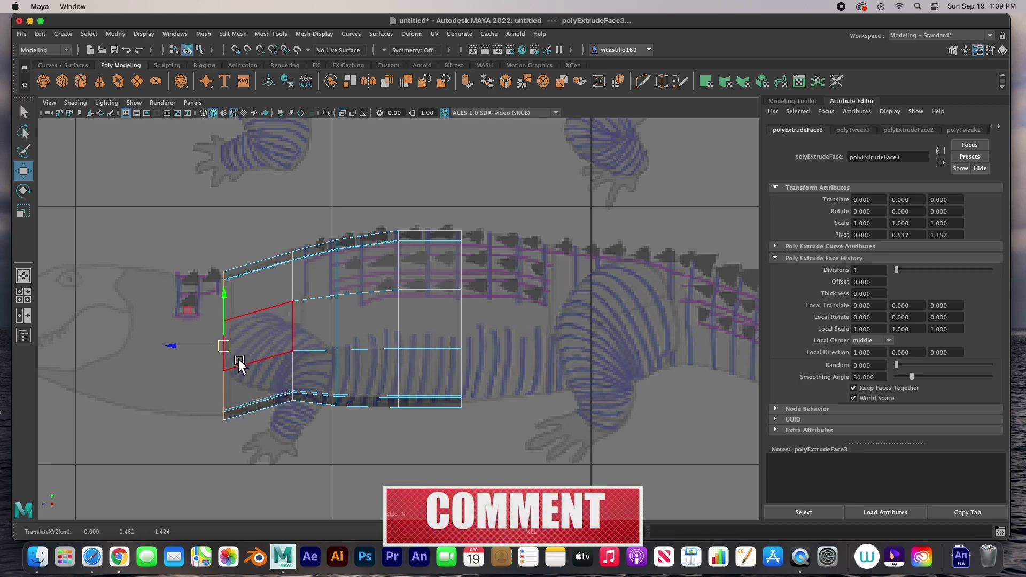
{"action": "key", "text": "r"}
{"action": "left_click_drag", "start_coordinate": [226, 346], "coordinate": [222, 349]}
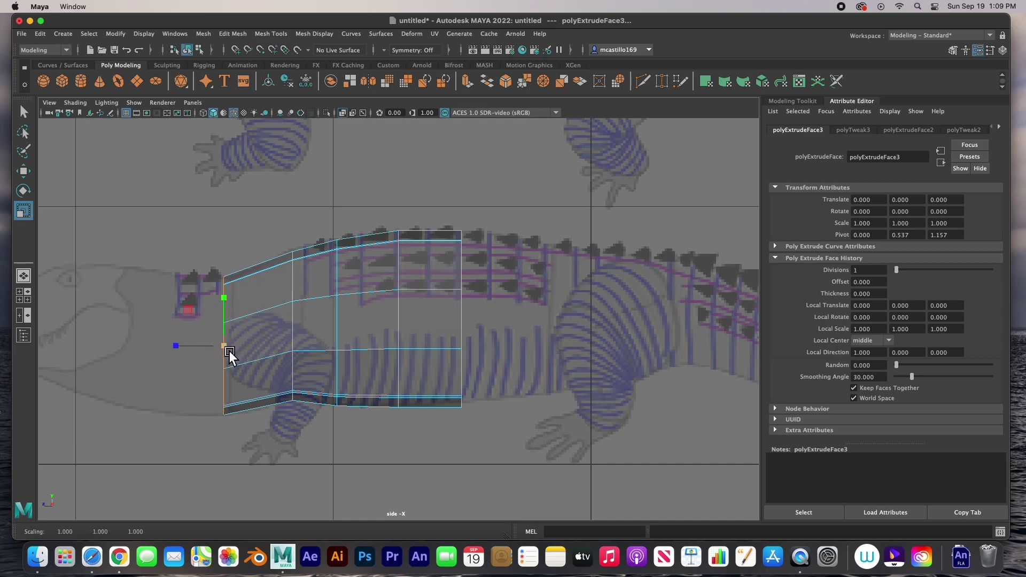
Extrude the neck faces forward in two more sections up to the back of the head, fitting the last section to the outline.
{"action": "key", "text": "w"}
{"action": "left_click_drag", "start_coordinate": [227, 350], "coordinate": [177, 349], "text": "shift"}
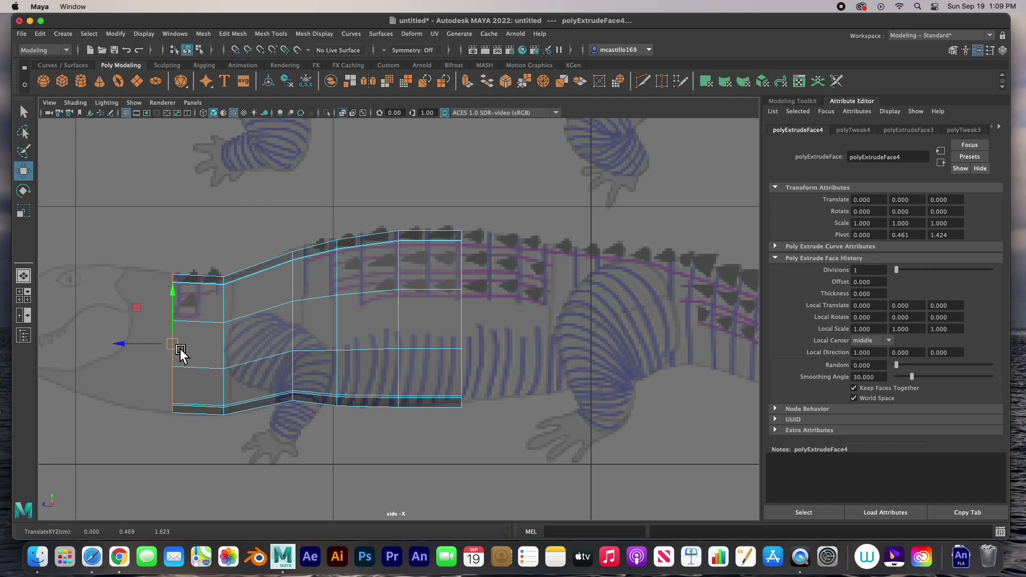
{"action": "left_click_drag", "start_coordinate": [179, 348], "coordinate": [136, 339], "text": "shift"}
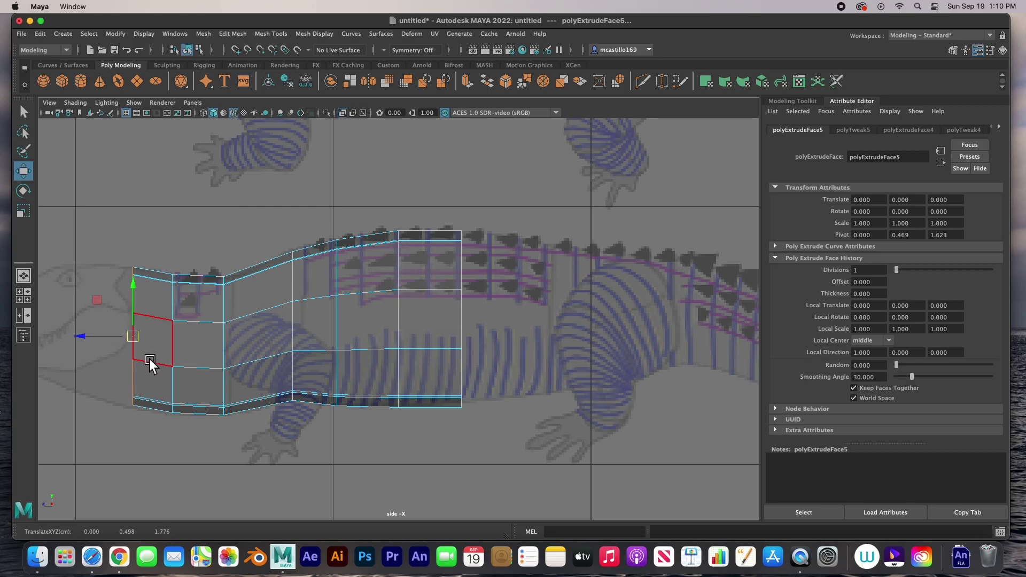
{"action": "left_click_drag", "start_coordinate": [138, 340], "coordinate": [133, 318]}
{"action": "key", "text": "r"}
{"action": "key", "text": "w"}
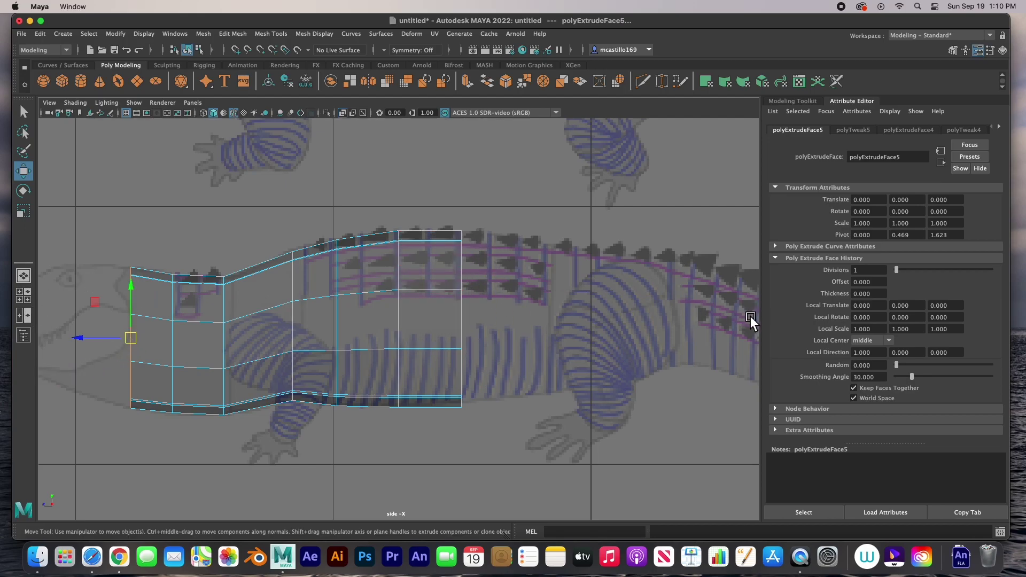
Clear the selection and select all six faces on the body's rear end in the perspective view.
{"action": "key", "text": "space"}
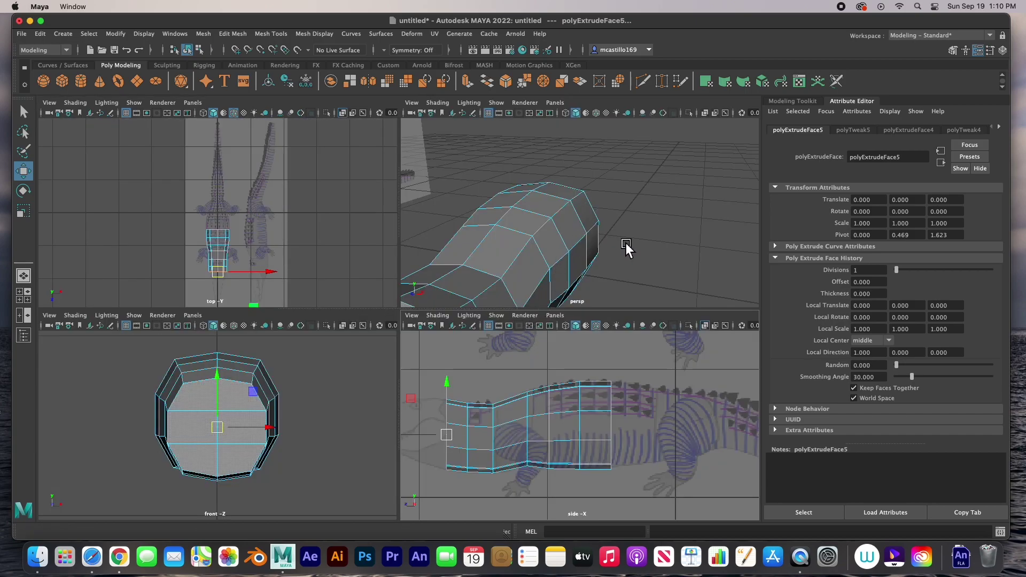
{"action": "left_click", "coordinate": [637, 255]}
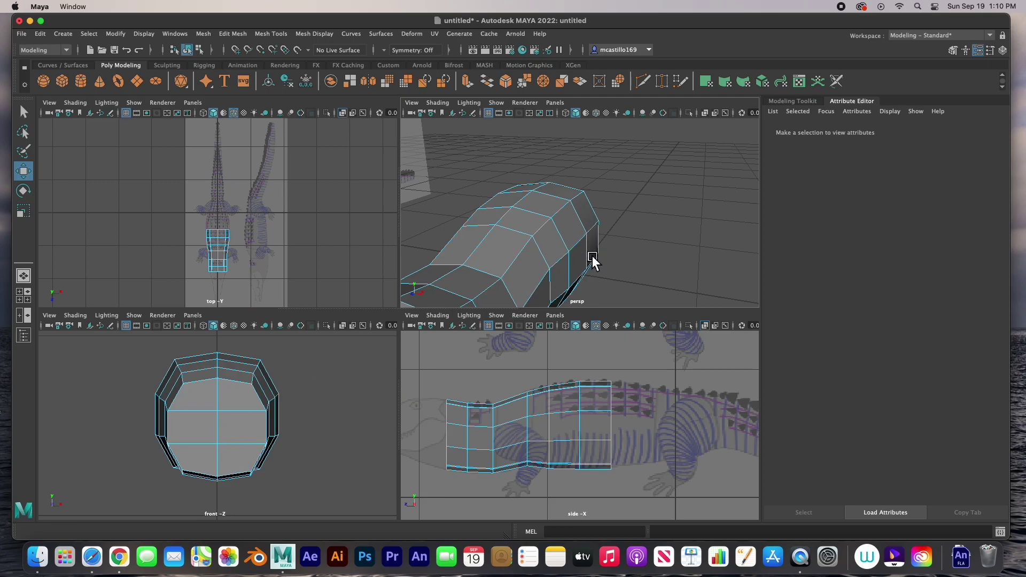
{"action": "left_click_drag", "start_coordinate": [642, 254], "coordinate": [522, 250], "text": "alt"}
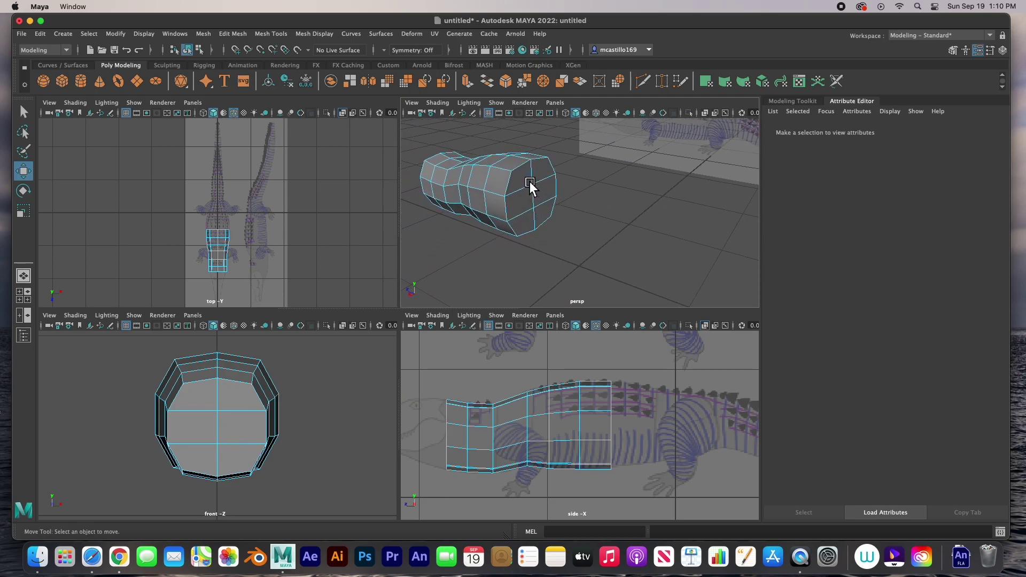
{"action": "right_click_drag", "start_coordinate": [528, 184], "coordinate": [541, 214], "text": "shift"}
{"action": "left_click", "coordinate": [528, 196]}
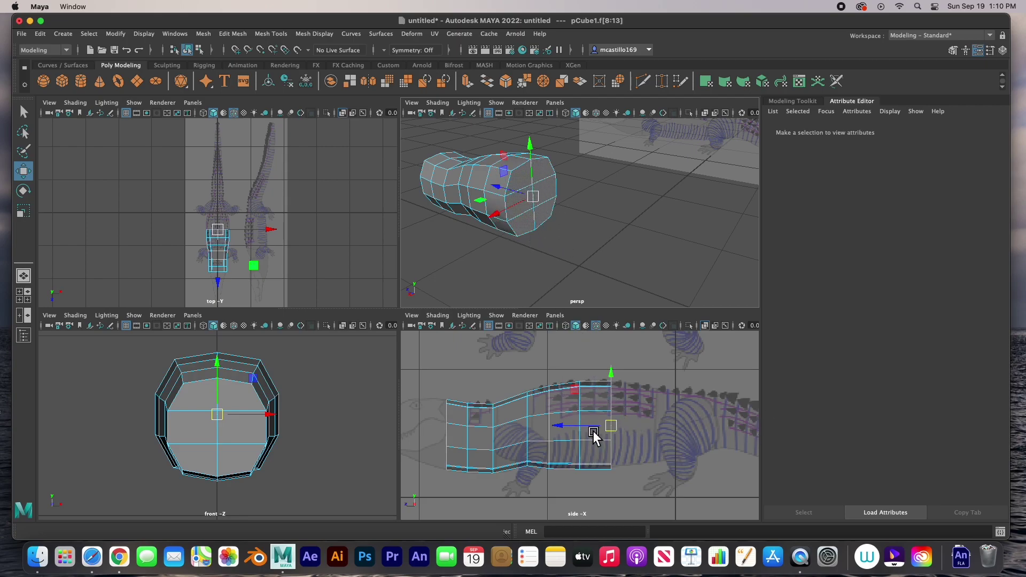
Extrude the six rear faces back to just before the hind leg in the side view, and scale them down.
{"action": "key", "text": "space"}
{"action": "left_click_drag", "start_coordinate": [492, 374], "coordinate": [488, 429], "text": "alt"}
{"action": "middle_click_drag", "start_coordinate": [488, 429], "coordinate": [293, 403], "text": "alt"}
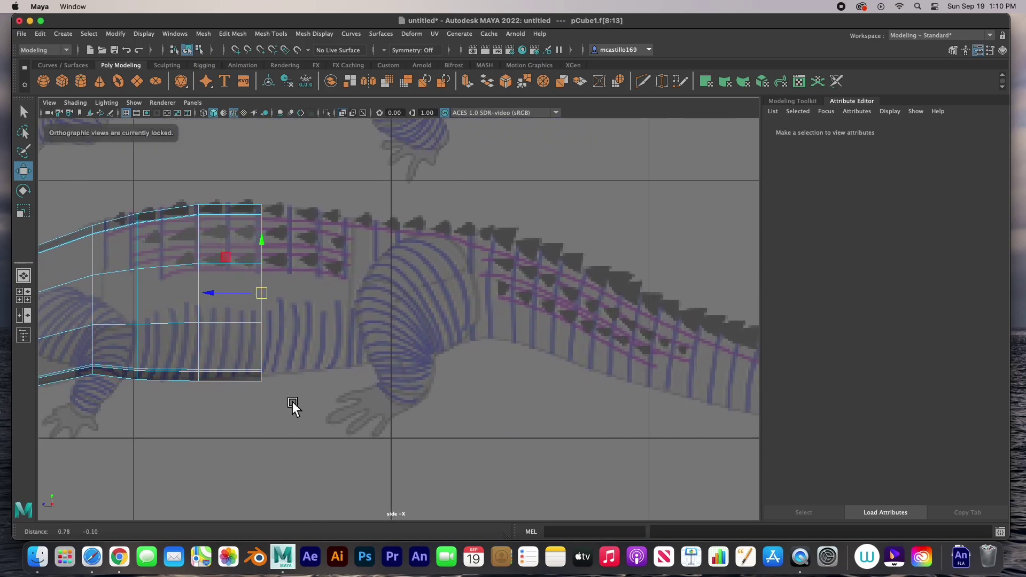
{"action": "left_click_drag", "start_coordinate": [272, 295], "coordinate": [337, 298], "text": "shift"}
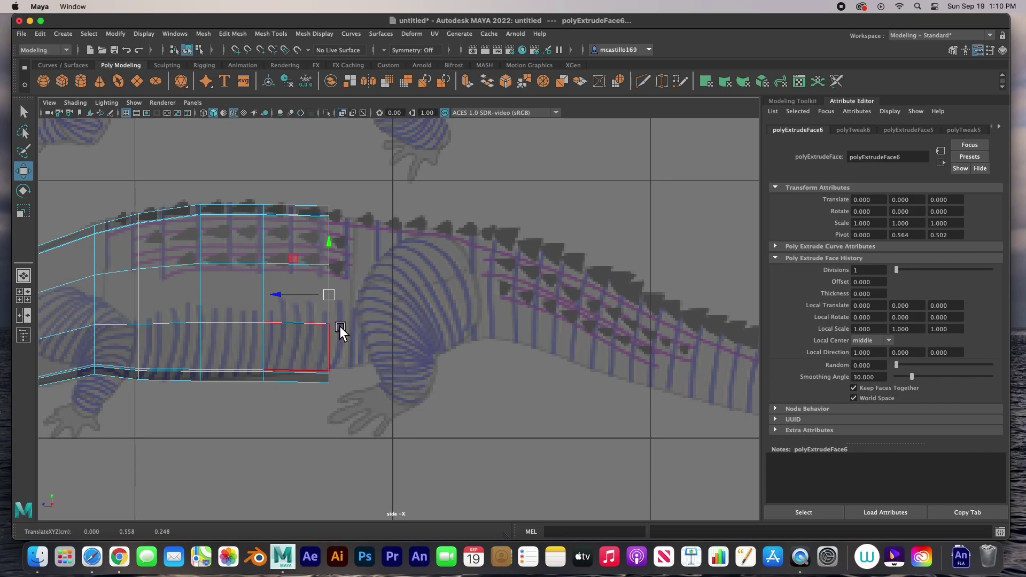
{"action": "key", "text": "r"}
{"action": "left_click_drag", "start_coordinate": [335, 296], "coordinate": [320, 303]}
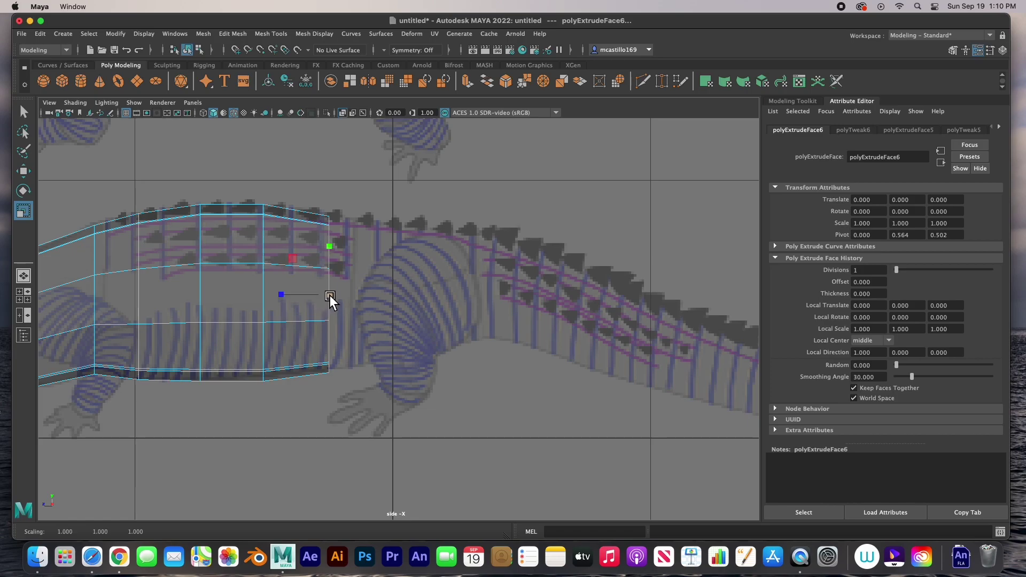
Extrude the rear faces back over the front part of the hind leg, and scale them down to follow the body outline.
{"action": "key", "text": "w"}
{"action": "left_click_drag", "start_coordinate": [335, 299], "coordinate": [400, 297]}
{"action": "key", "text": "ctrl+e"}
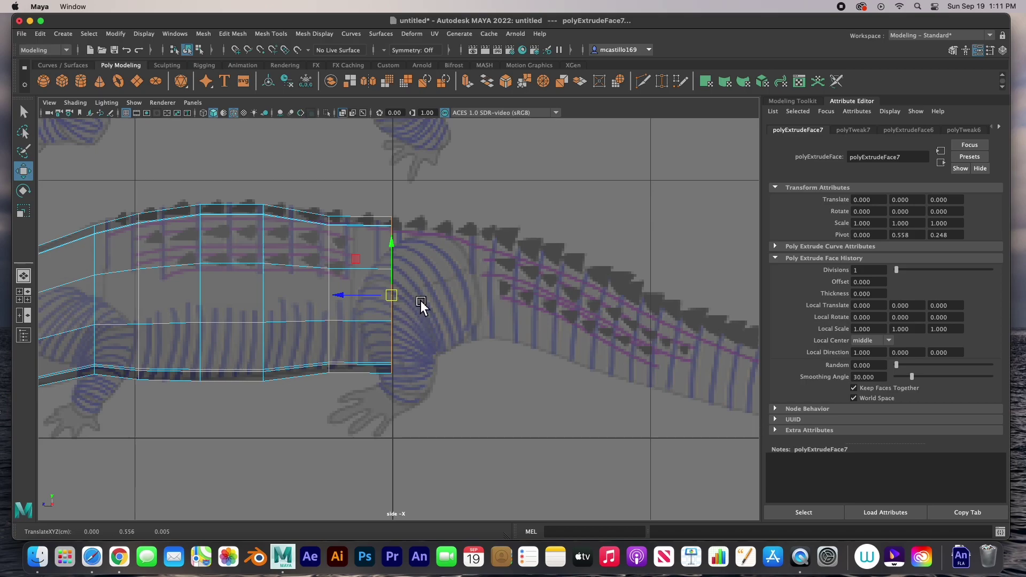
{"action": "left_click_drag", "start_coordinate": [402, 294], "coordinate": [383, 304]}
{"action": "key", "text": "r"}
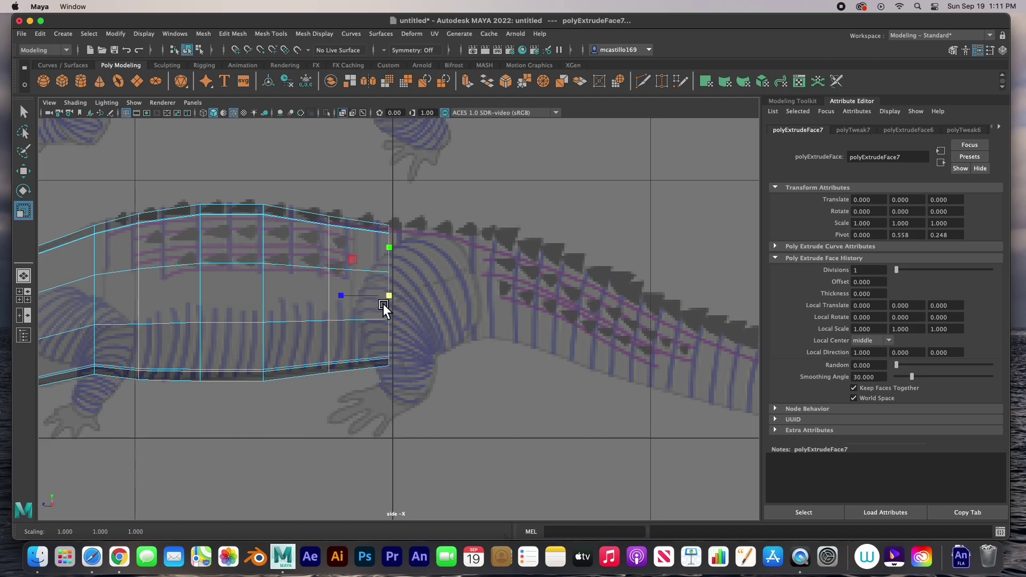
Extrude the rear faces straight back past the hind leg to the base of the tail.
{"action": "key", "text": "w"}
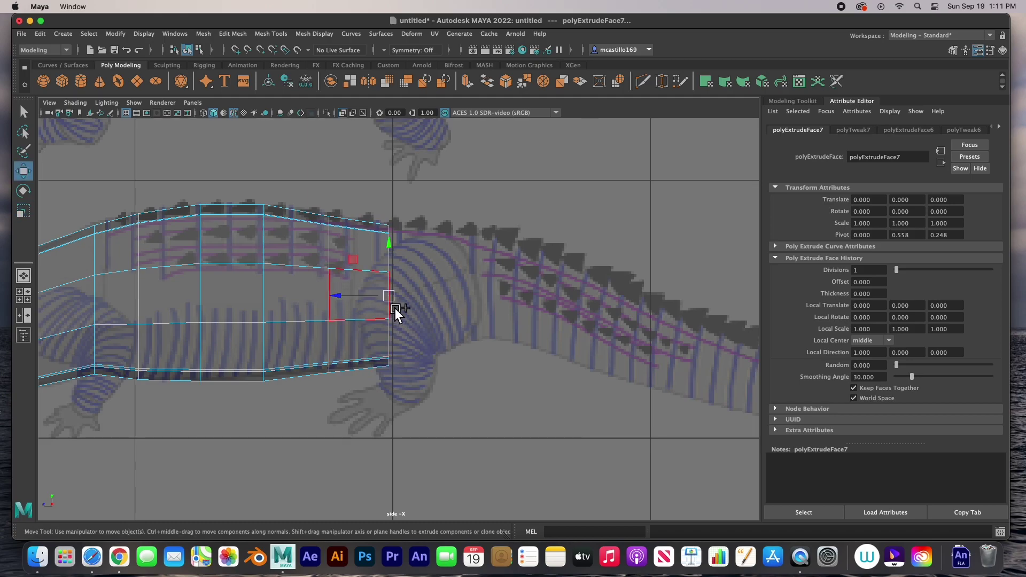
{"action": "left_click_drag", "start_coordinate": [394, 300], "coordinate": [482, 300], "text": "shift"}
{"action": "left_click", "coordinate": [482, 299], "text": "shift"}
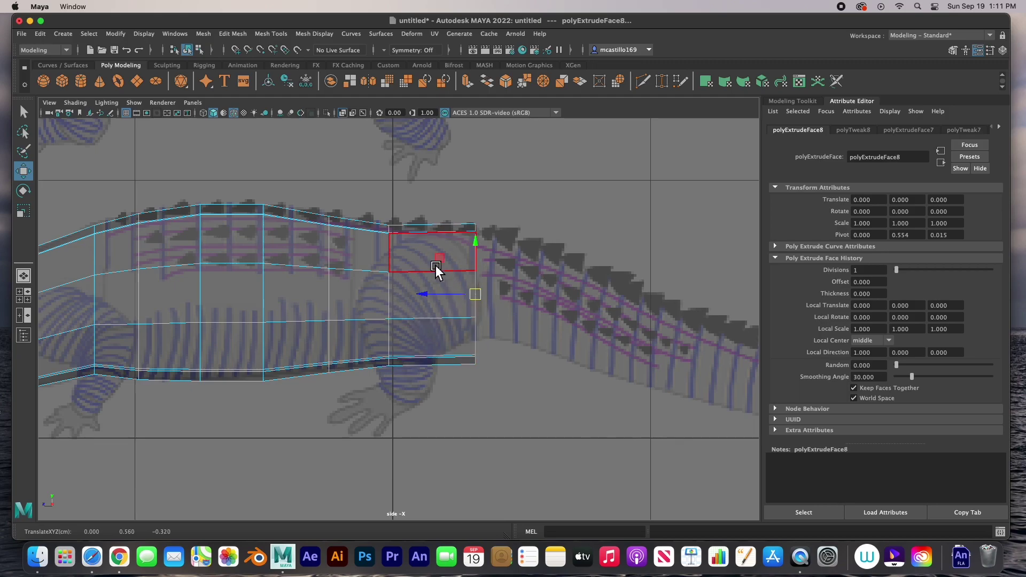
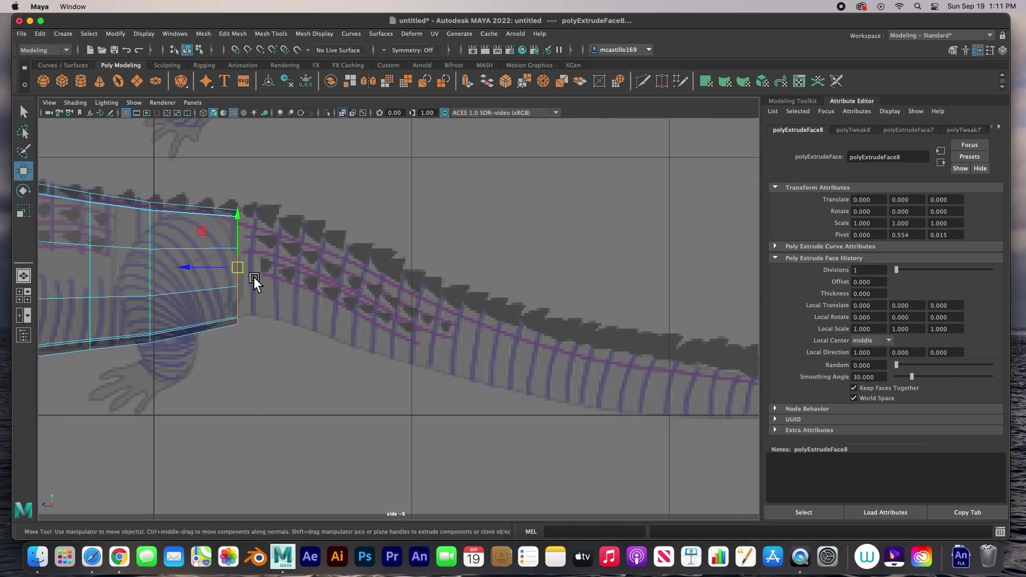
Extrude the first tail section back and down along the reference, and rotate its end faces to match the tail's slope.
{"action": "left_click_drag", "start_coordinate": [251, 279], "coordinate": [338, 289], "text": "shift"}
{"action": "left_click", "coordinate": [338, 289], "text": "shift"}
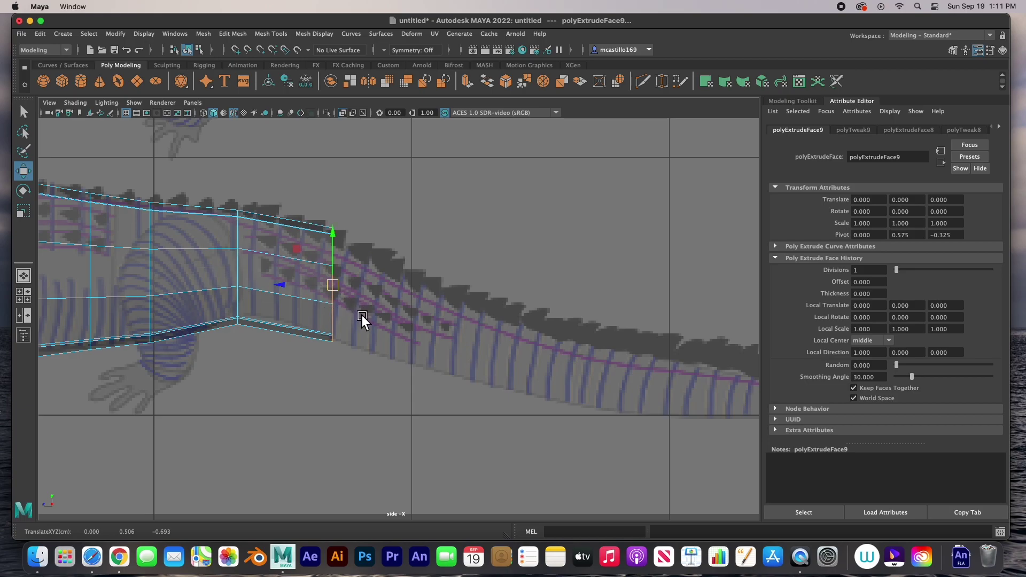
{"action": "key", "text": "e"}
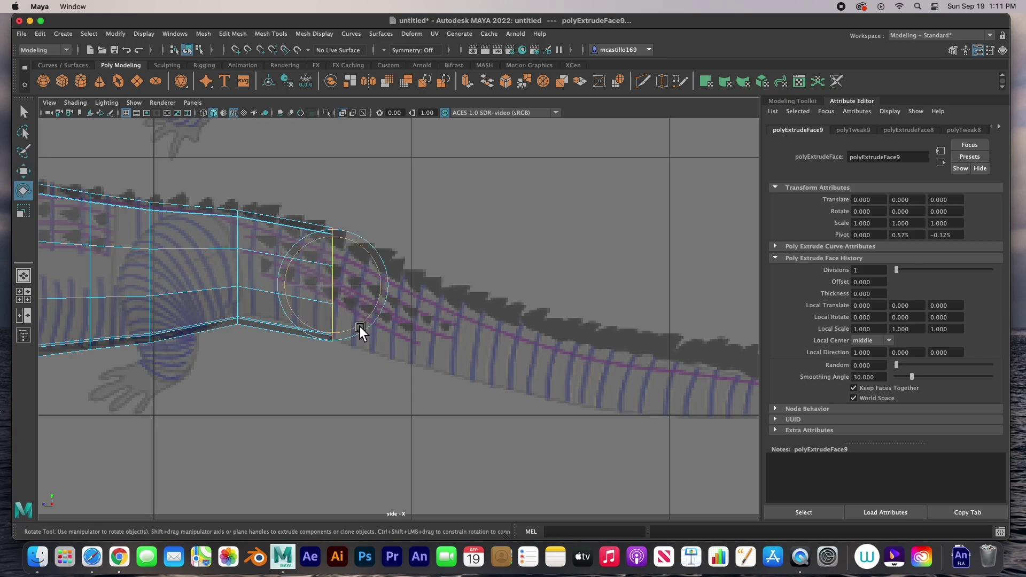
{"action": "left_click_drag", "start_coordinate": [379, 326], "coordinate": [367, 321]}
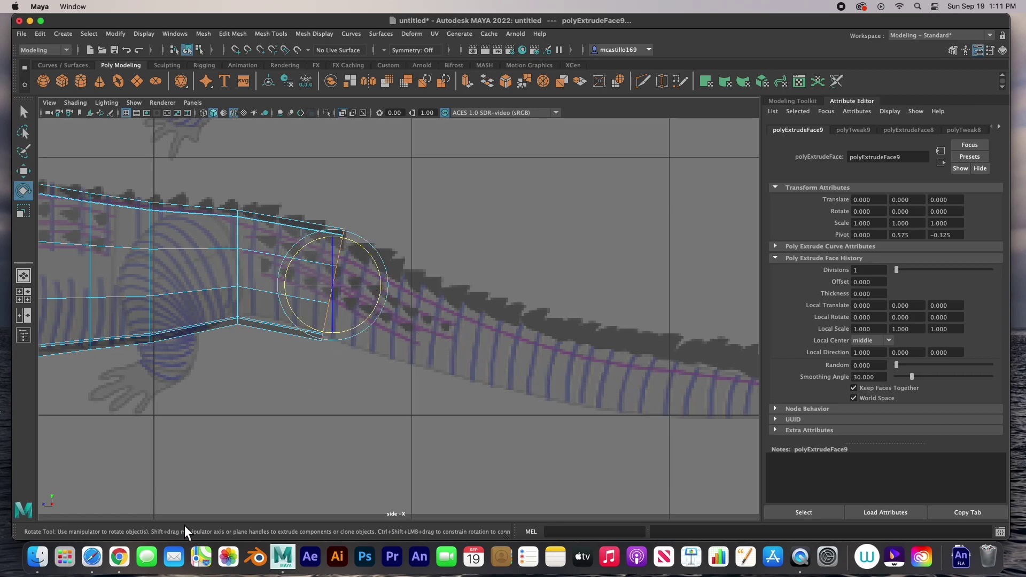
Bring up the extrude exercise video in Chrome once more, and return to Maya.
{"action": "left_click", "coordinate": [119, 557]}
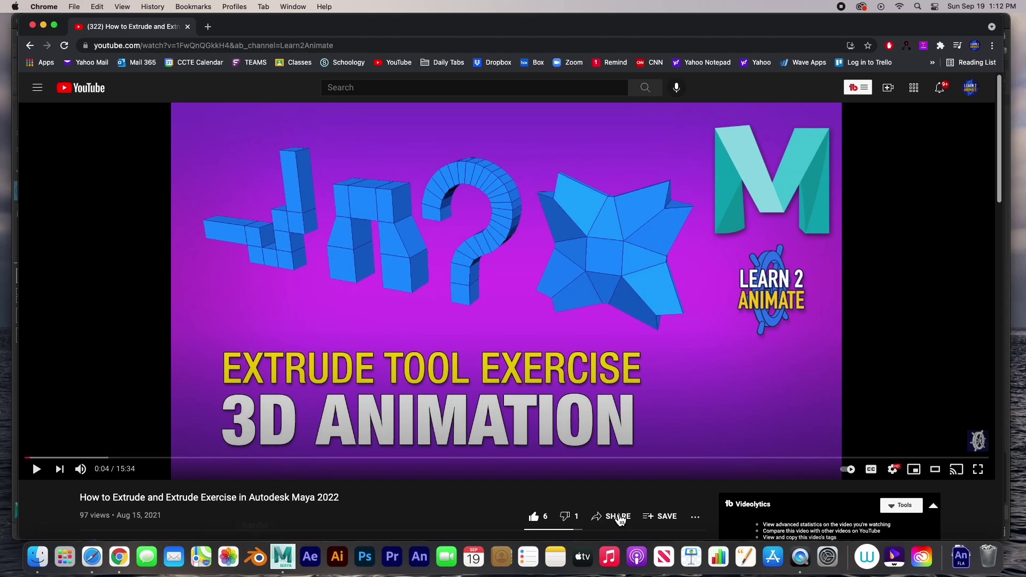
{"action": "left_click", "coordinate": [287, 561]}
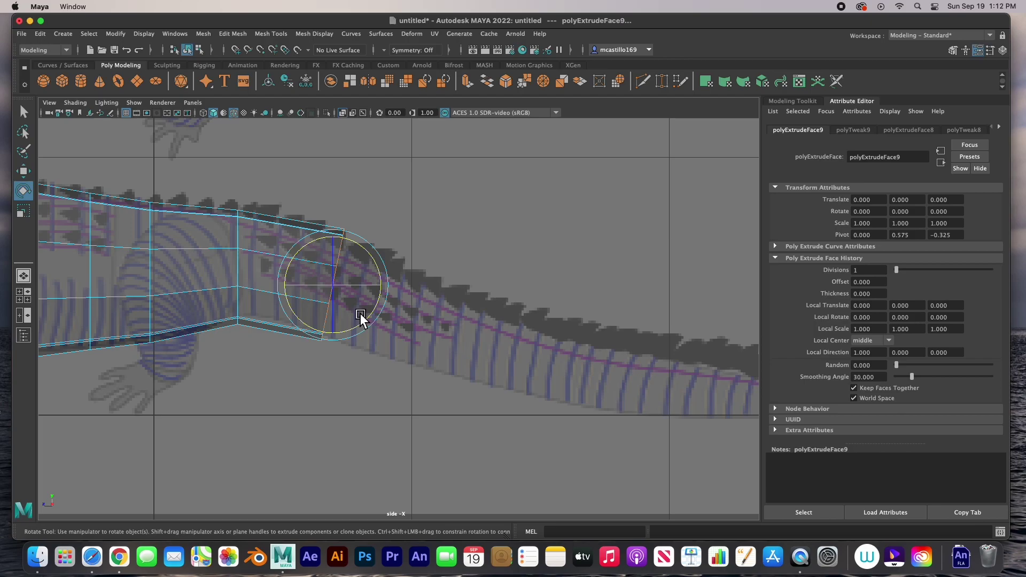
Scale down the tail's end faces and extrude a second tail section along the slope, rotating and scaling its end to fit the outline.
{"action": "key", "text": "r"}
{"action": "left_click_drag", "start_coordinate": [338, 289], "coordinate": [405, 326]}
{"action": "key", "text": "z"}
{"action": "key", "text": "w"}
{"action": "key", "text": "e"}
{"action": "key", "text": "r"}
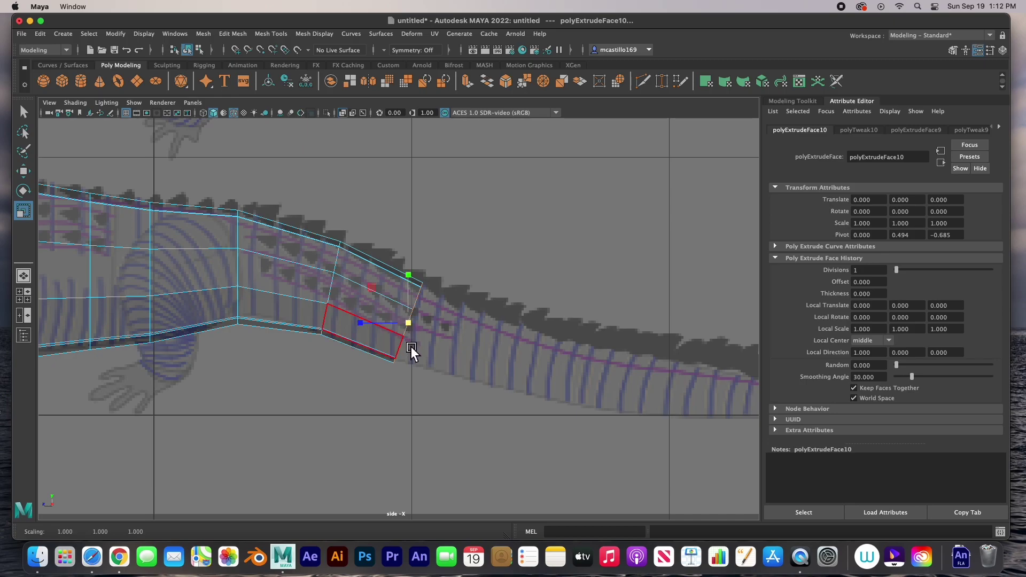
Extrude a third tail section back and down along the reference, rotating and scaling its end faces to fit the outline.
{"action": "key", "text": "w"}
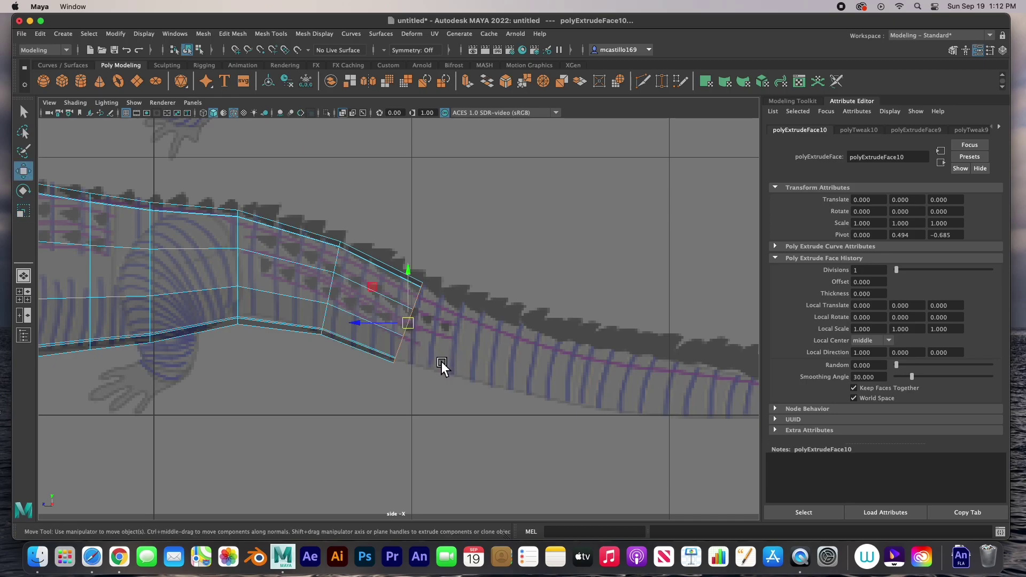
{"action": "left_click_drag", "start_coordinate": [413, 326], "coordinate": [492, 358], "text": "shift"}
{"action": "key", "text": "e"}
{"action": "key", "text": "r"}
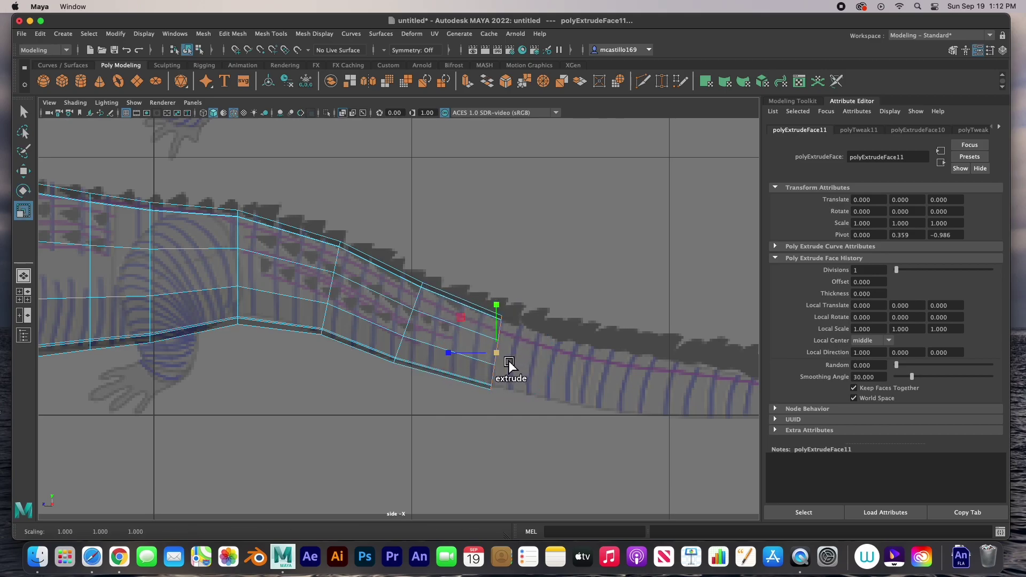
Extrude a fourth tail section along the slope, rotate its end faces upright and scale them down slightly.
{"action": "key", "text": "w"}
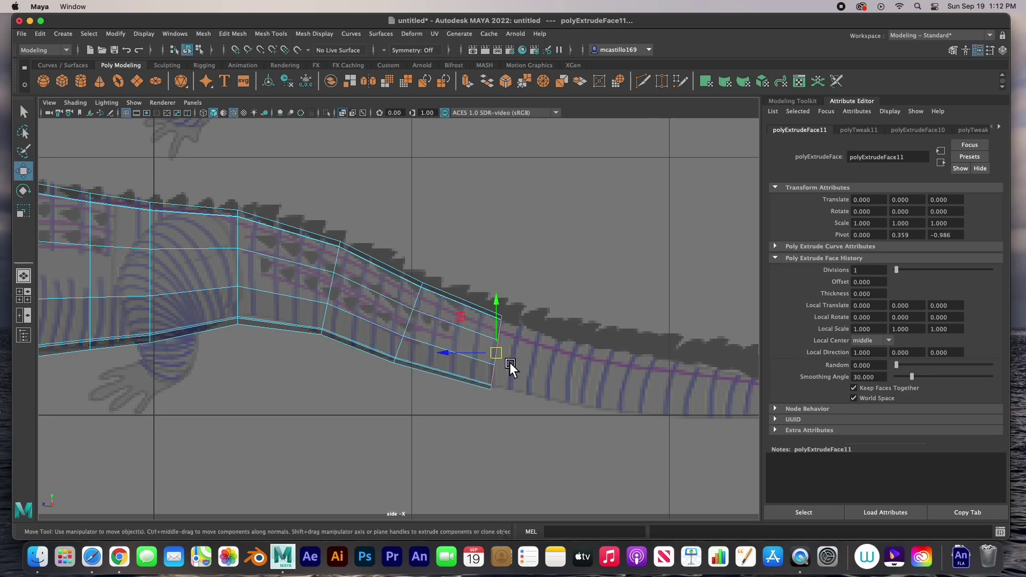
{"action": "left_click_drag", "start_coordinate": [504, 358], "coordinate": [594, 380], "text": "shift"}
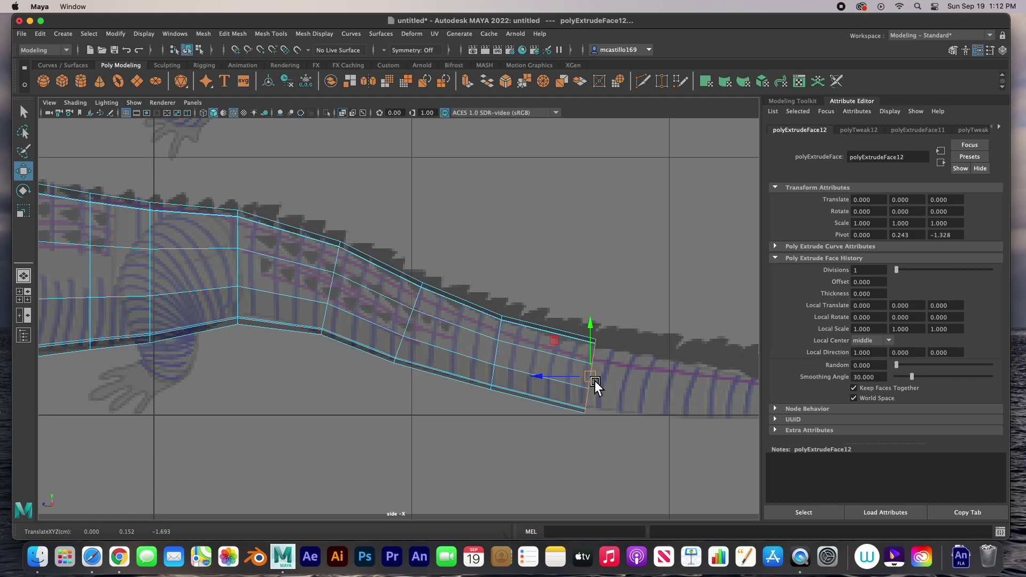
{"action": "key", "text": "e"}
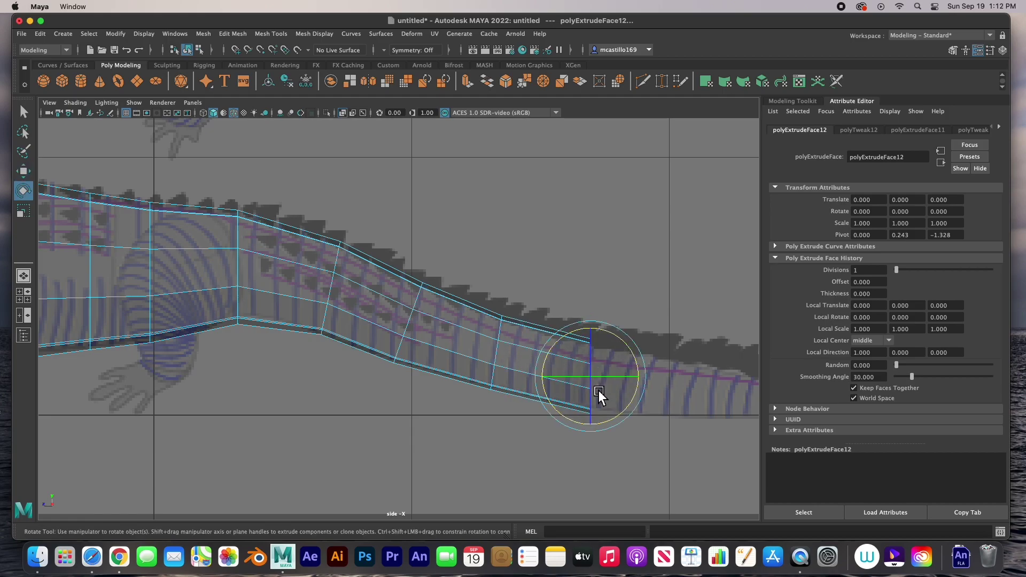
{"action": "key", "text": "r"}
{"action": "left_click_drag", "start_coordinate": [592, 380], "coordinate": [589, 379]}
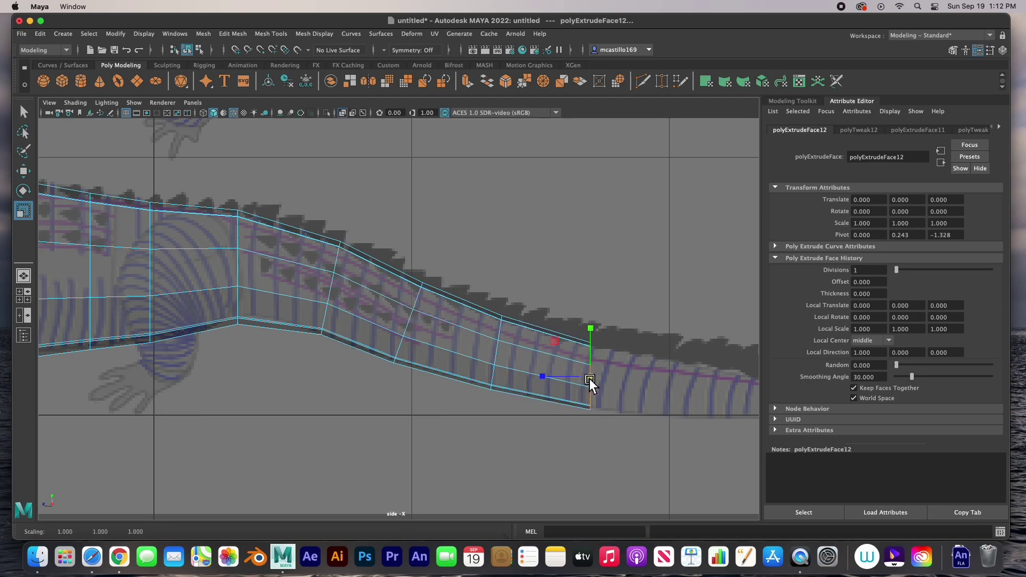
Extrude a fifth, nearly level tail section along the ground line, extend its end slightly, and scale the end faces to the outline.
{"action": "key", "text": "w"}
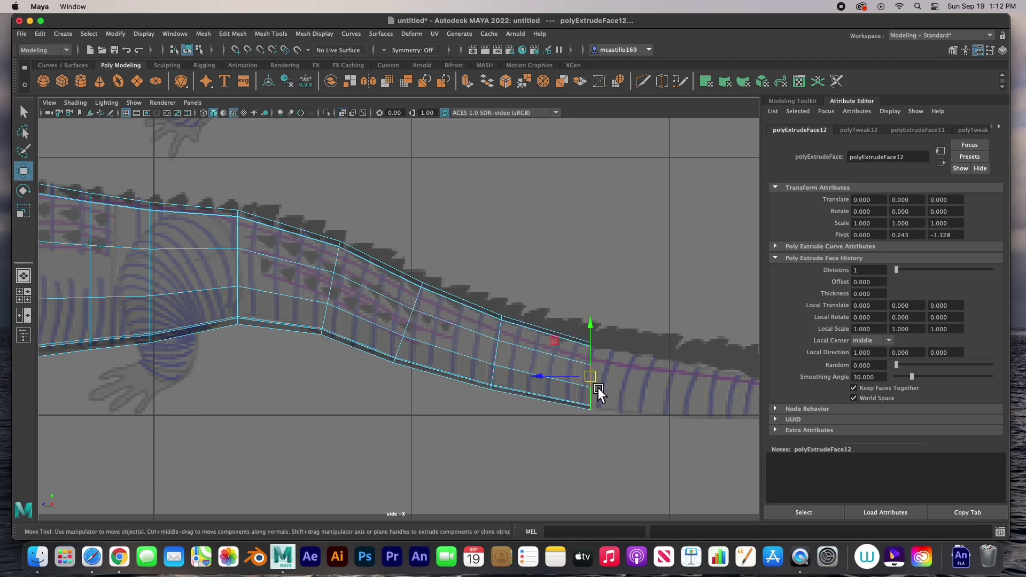
{"action": "left_click_drag", "start_coordinate": [594, 383], "coordinate": [663, 388], "text": "shift"}
{"action": "left_click", "coordinate": [664, 390], "text": "shift"}
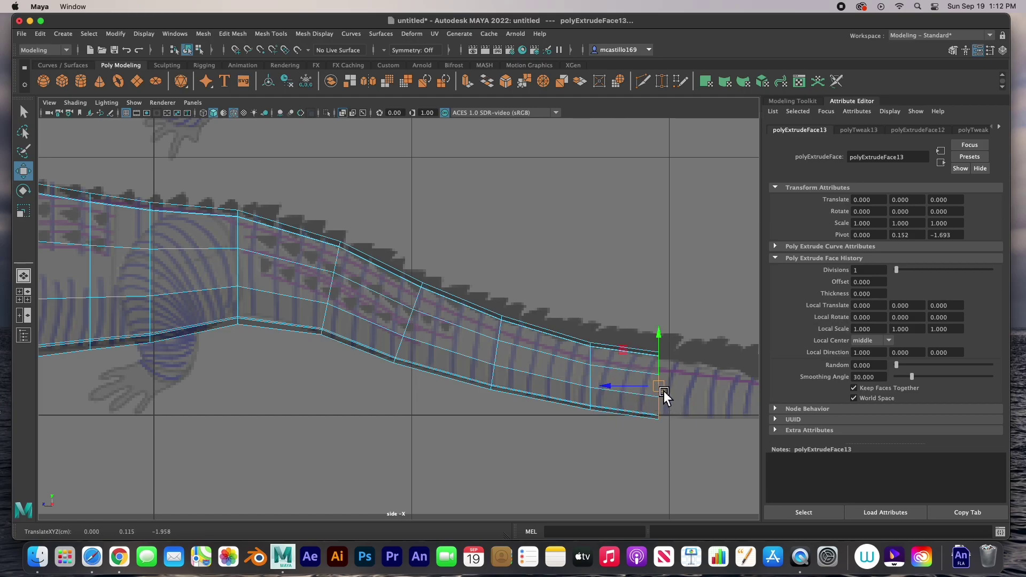
{"action": "left_click_drag", "start_coordinate": [645, 389], "coordinate": [676, 392]}
{"action": "middle_click_drag", "start_coordinate": [675, 392], "coordinate": [340, 355], "text": "alt"}
{"action": "key", "text": "r"}
{"action": "left_click_drag", "start_coordinate": [339, 355], "coordinate": [329, 350]}
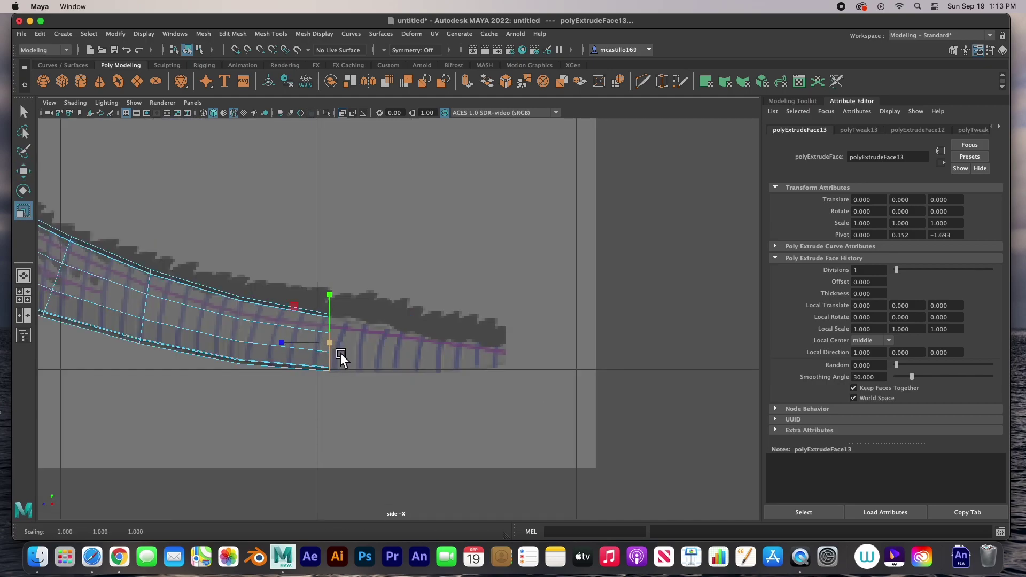
Extrude a sixth tail section straight back and scale down its end faces to match the narrowing tail.
{"action": "key", "text": "w"}
{"action": "left_click_drag", "start_coordinate": [338, 349], "coordinate": [422, 352], "text": "shift"}
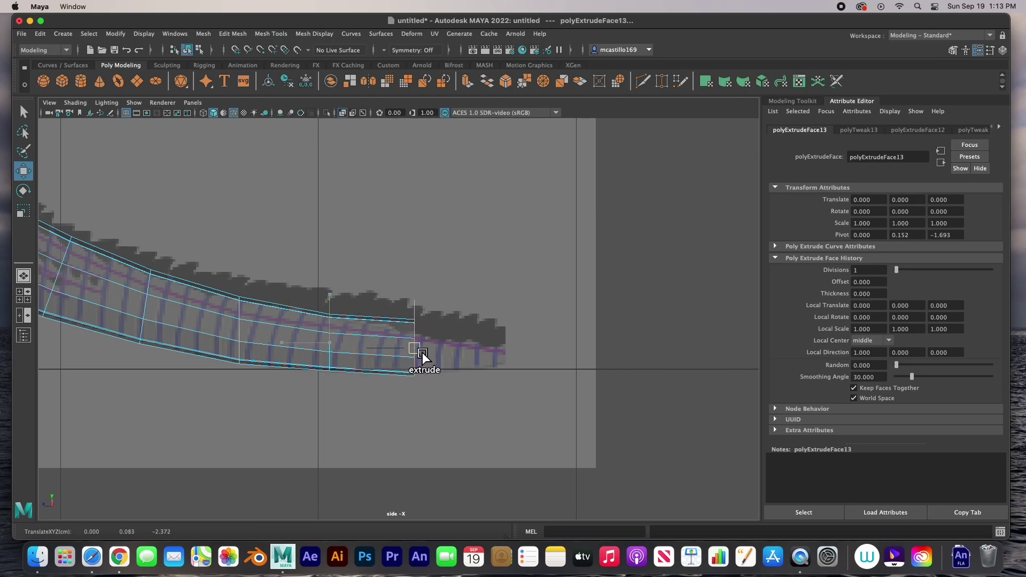
{"action": "key", "text": "r"}
{"action": "left_click_drag", "start_coordinate": [429, 355], "coordinate": [412, 352], "text": "shift"}
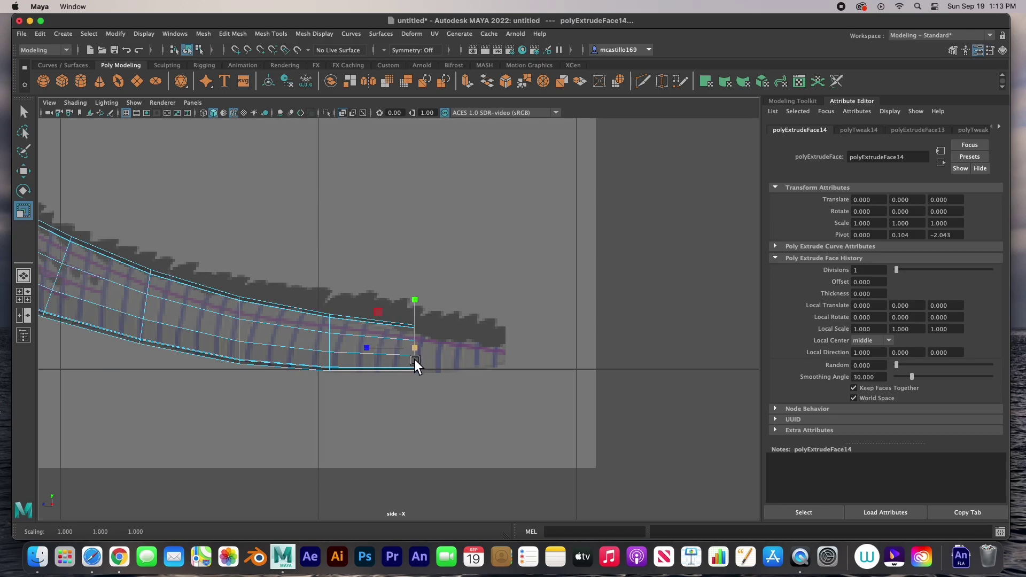
Extrude the last two tail sections to the end of the reference, scaling each end down to form a tapered tip.
{"action": "key", "text": "w"}
{"action": "left_click_drag", "start_coordinate": [421, 354], "coordinate": [494, 359], "text": "shift"}
{"action": "key", "text": "r"}
{"action": "key", "text": "w"}
{"action": "key", "text": "r"}
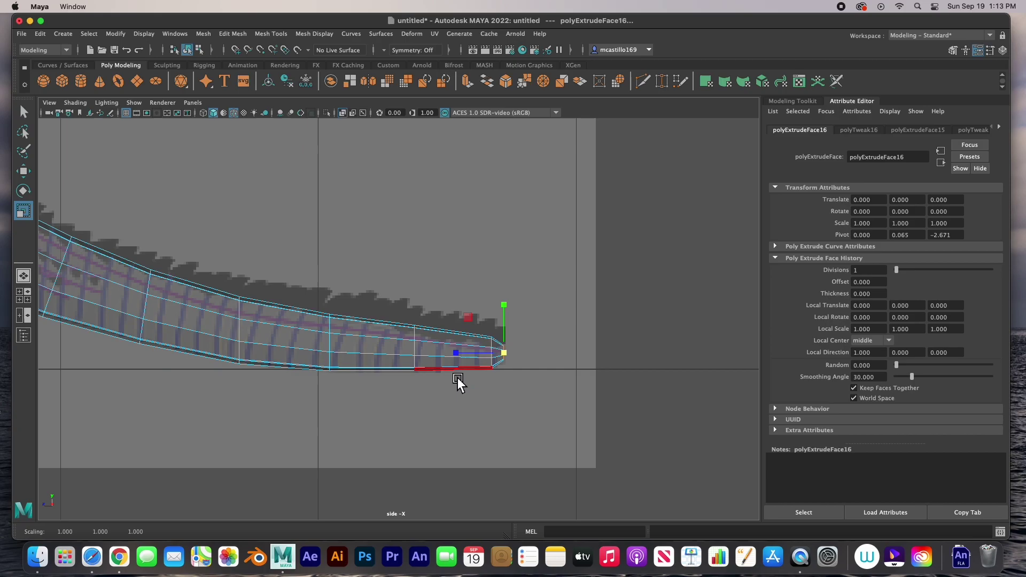
Deselect the tail tip faces and select the two upper faces on the neck's front end.
{"action": "key", "text": "space"}
{"action": "key", "text": "space"}
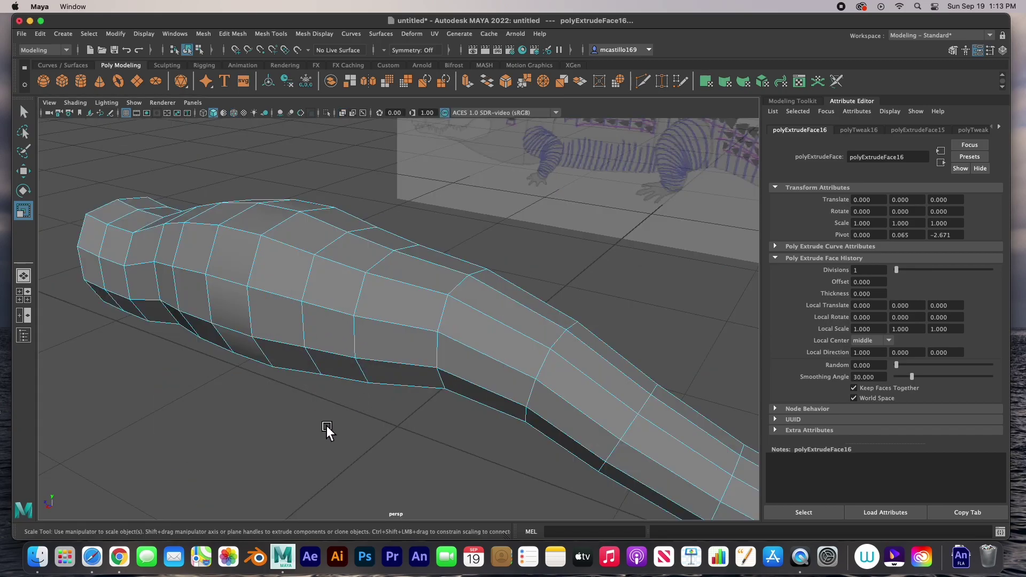
{"action": "left_click", "coordinate": [322, 409]}
{"action": "left_click_drag", "start_coordinate": [323, 409], "coordinate": [435, 410], "text": "alt"}
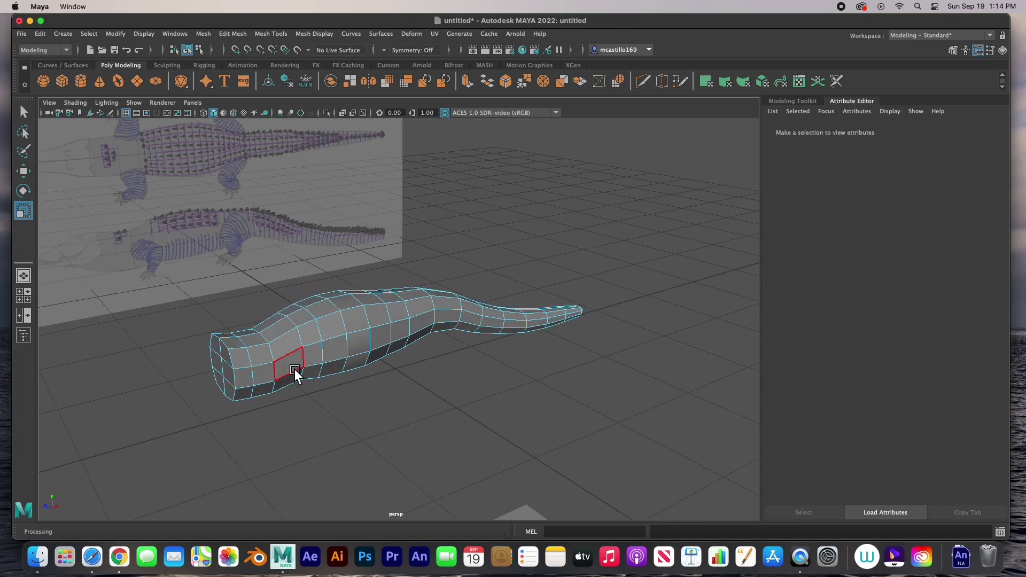
{"action": "key", "text": "space"}
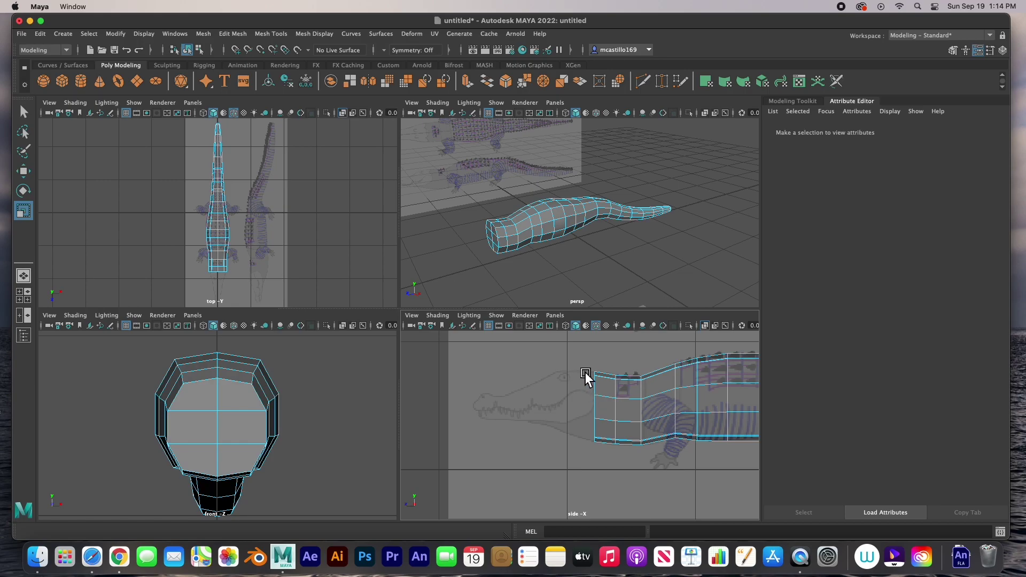
{"action": "left_click_drag", "start_coordinate": [609, 368], "coordinate": [595, 434]}
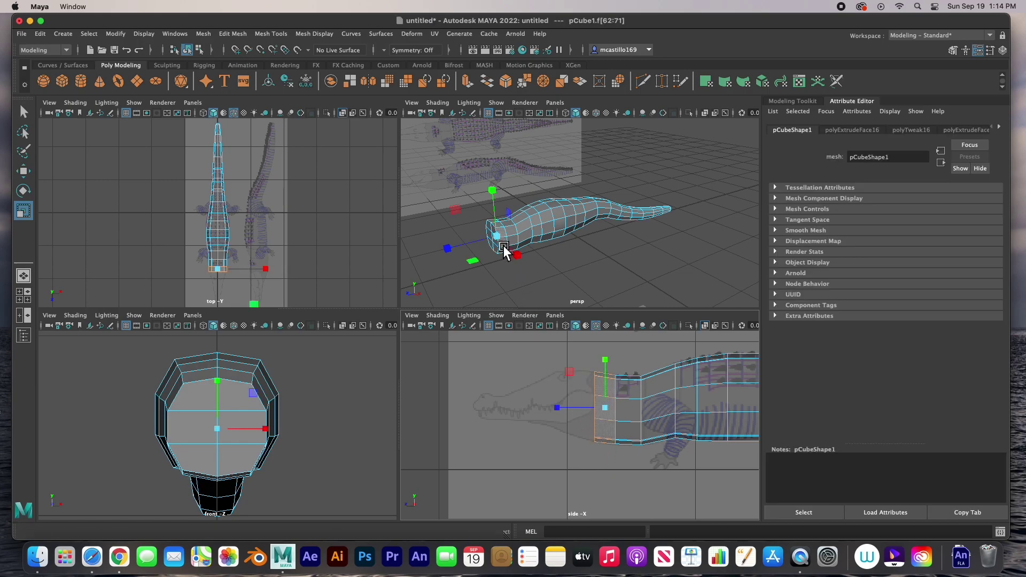
{"action": "key", "text": "f"}
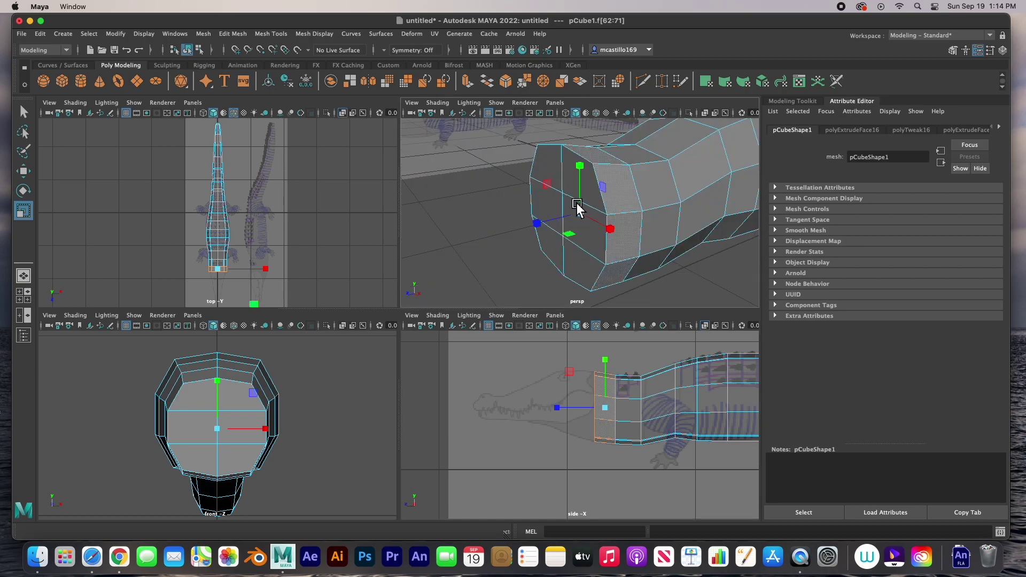
{"action": "left_click", "coordinate": [494, 200]}
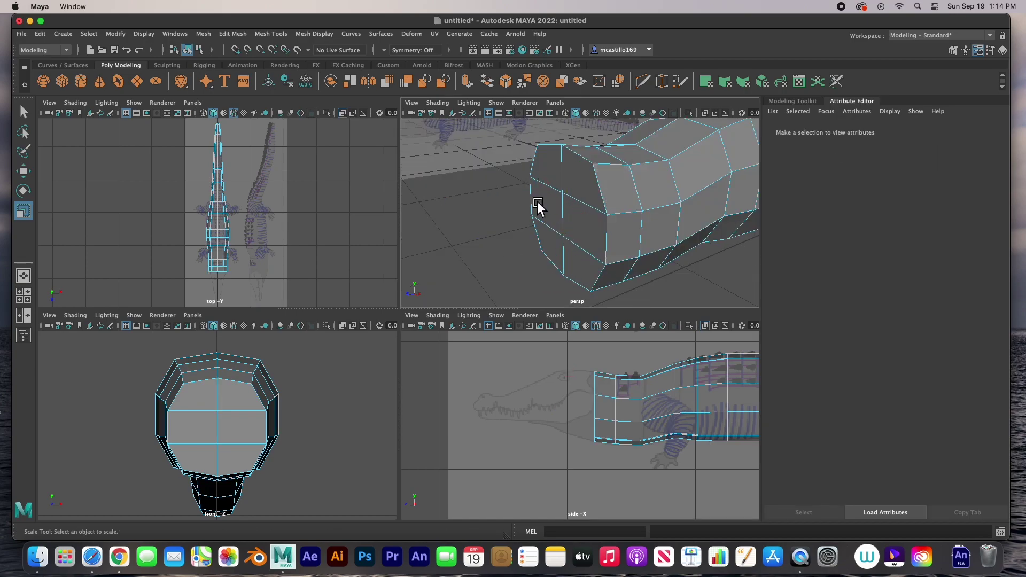
{"action": "left_click", "coordinate": [557, 175]}
{"action": "left_click", "coordinate": [590, 194], "text": "shift"}
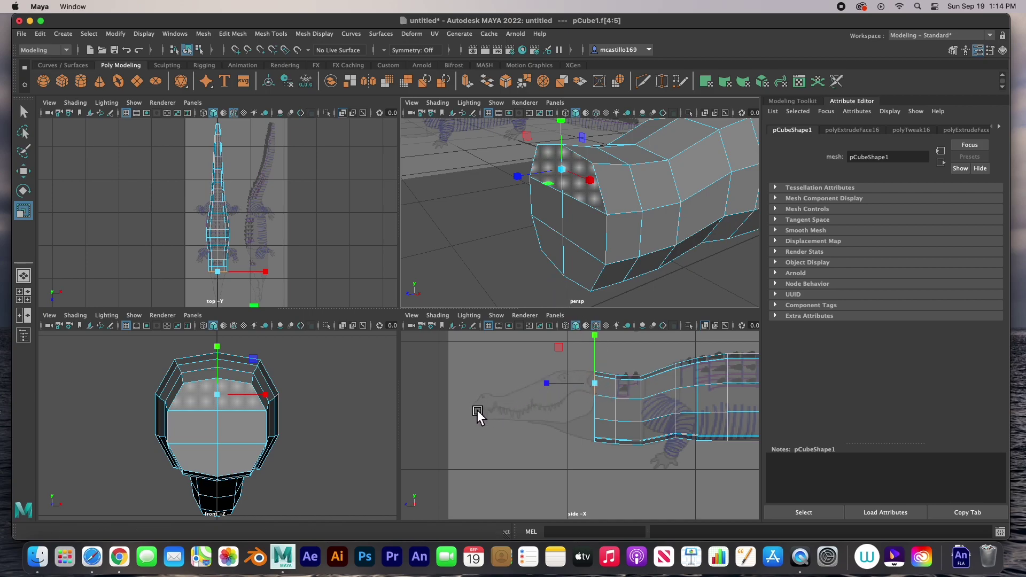
Extrude the two upper neck faces forward in three sections, rising over the back of the head and down toward the snout.
{"action": "key", "text": "space"}
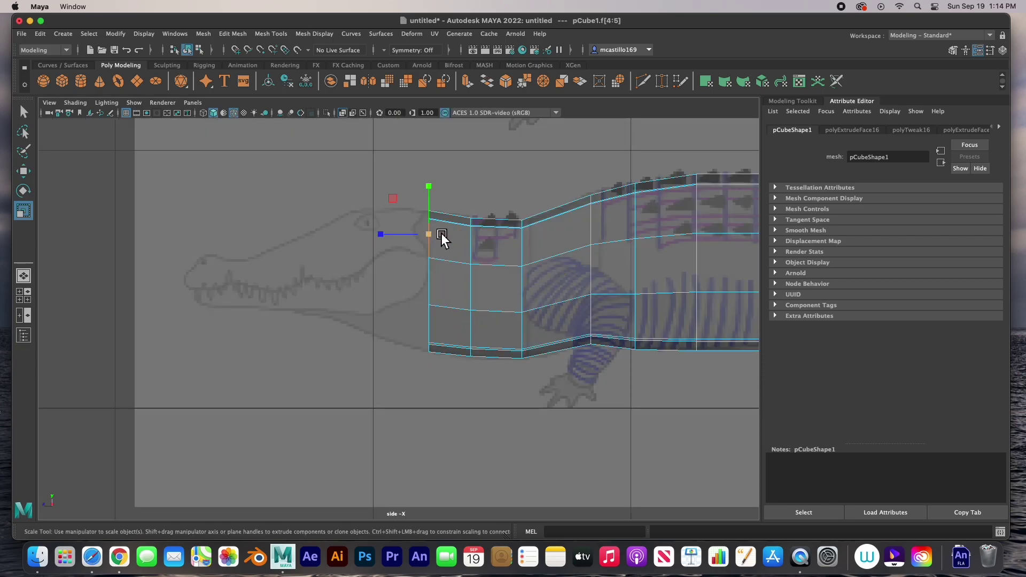
{"action": "key", "text": "w"}
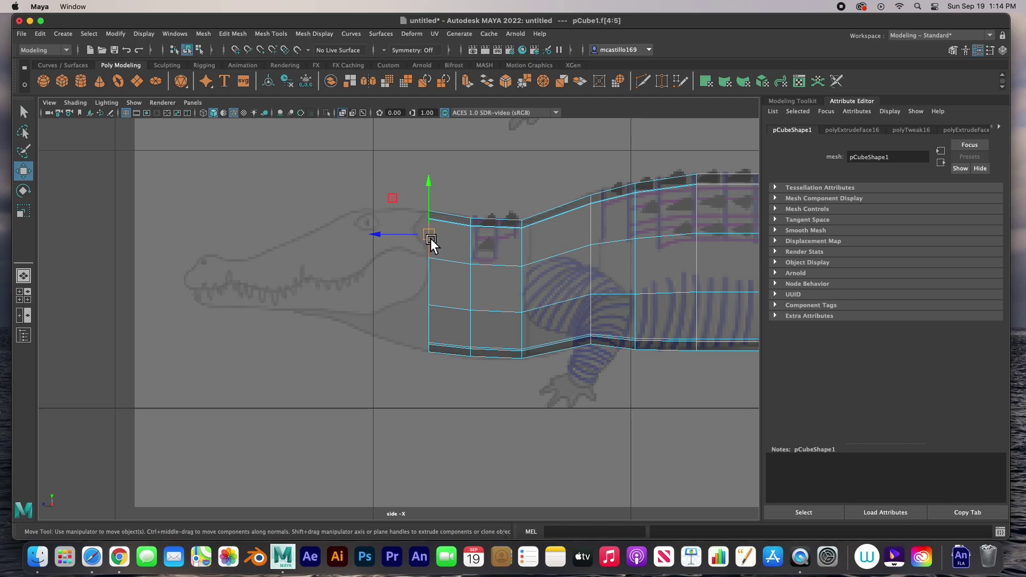
{"action": "left_click_drag", "start_coordinate": [432, 237], "coordinate": [400, 226], "text": "shift"}
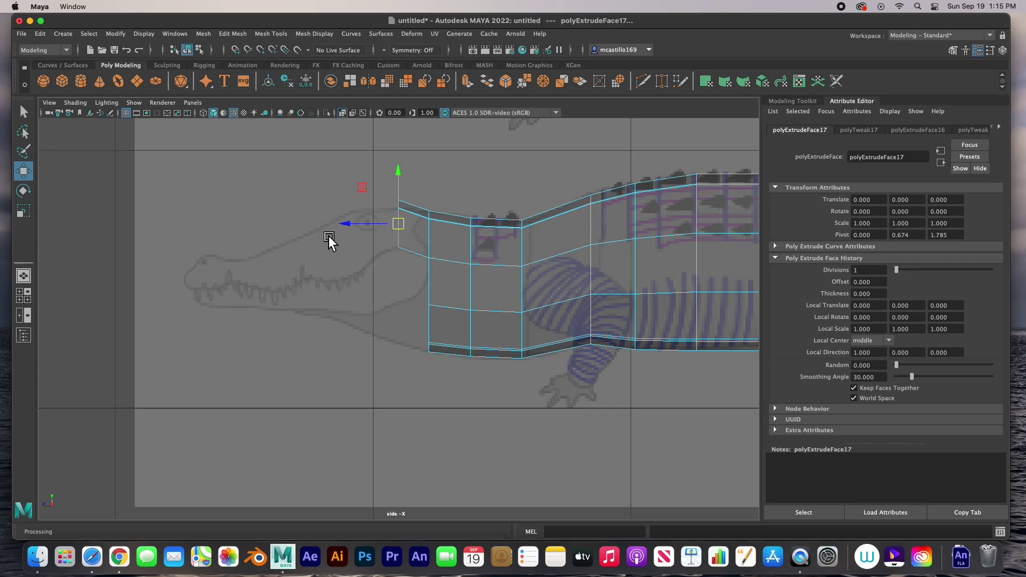
{"action": "left_click_drag", "start_coordinate": [402, 226], "coordinate": [385, 230]}
{"action": "key", "text": "ctrl+e"}
{"action": "left_click_drag", "start_coordinate": [384, 231], "coordinate": [358, 247]}
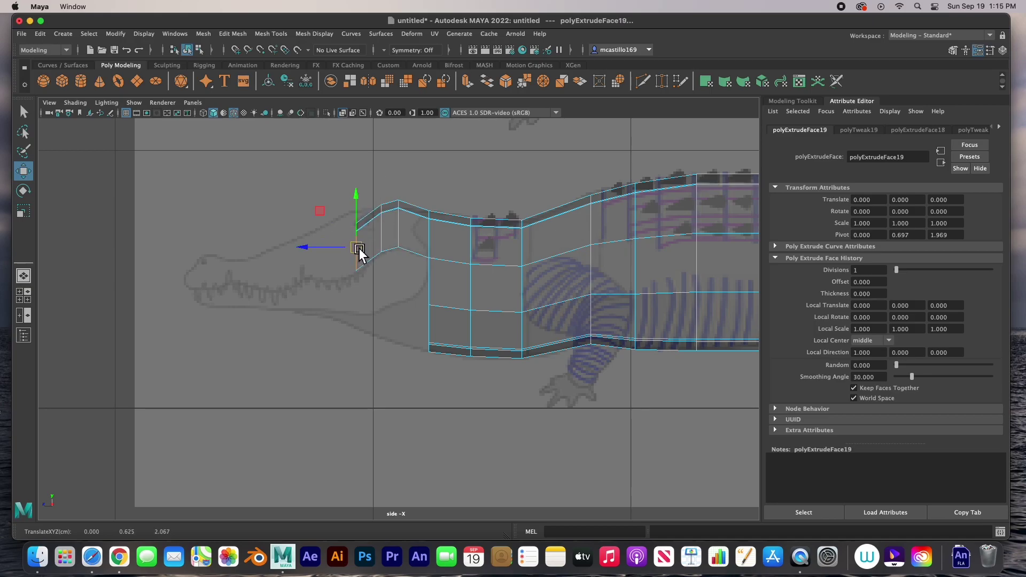
Extrude the upper jaw forward in eight more sections, following the wavy tooth line to the front of the snout.
{"action": "key", "text": "ctrl+e"}
{"action": "left_click_drag", "start_coordinate": [366, 266], "coordinate": [200, 266]}
{"action": "key", "text": "ctrl+e"}
{"action": "key", "text": "ctrl+e"}
{"action": "key", "text": "ctrl+e"}
{"action": "key", "text": "ctrl+e"}
{"action": "key", "text": "ctrl+e"}
{"action": "key", "text": "ctrl+e"}
{"action": "key", "text": "ctrl+e"}
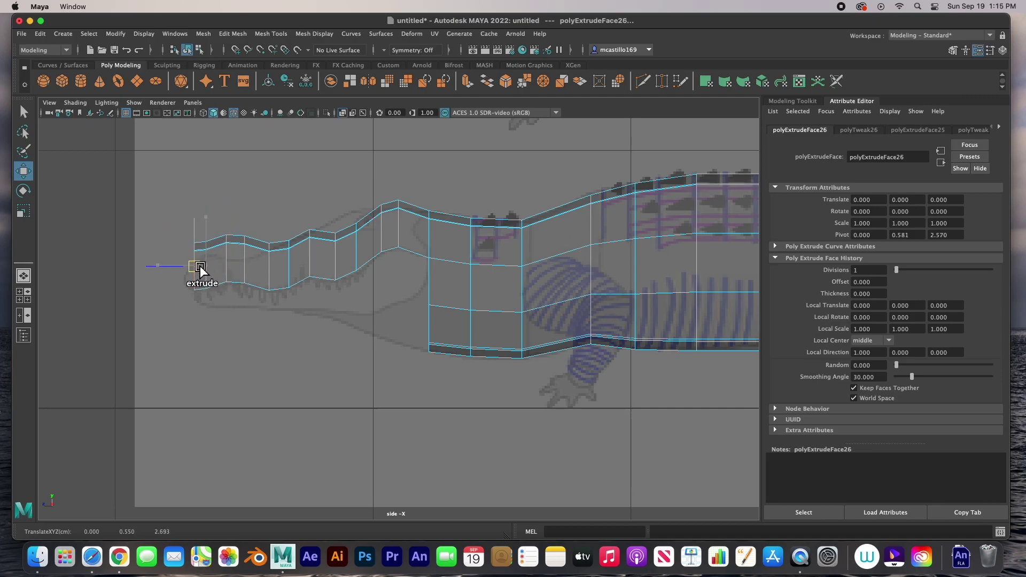
{"action": "key", "text": "ctrl+e"}
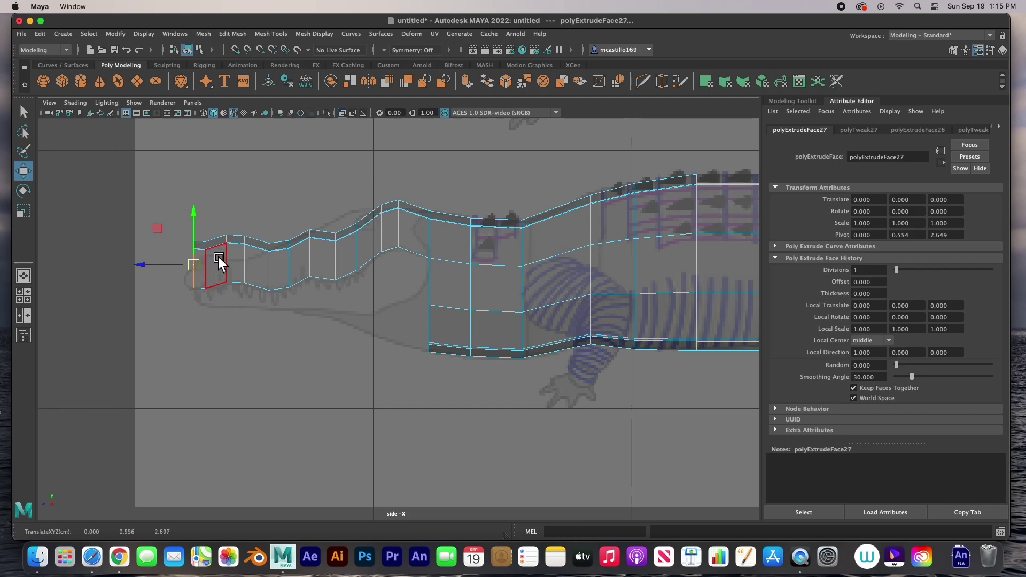
Scale down the snout's front faces and move them down to the nose outline.
{"action": "key", "text": "r"}
{"action": "middle_click_drag", "start_coordinate": [219, 259], "coordinate": [165, 287]}
{"action": "key", "text": "q"}
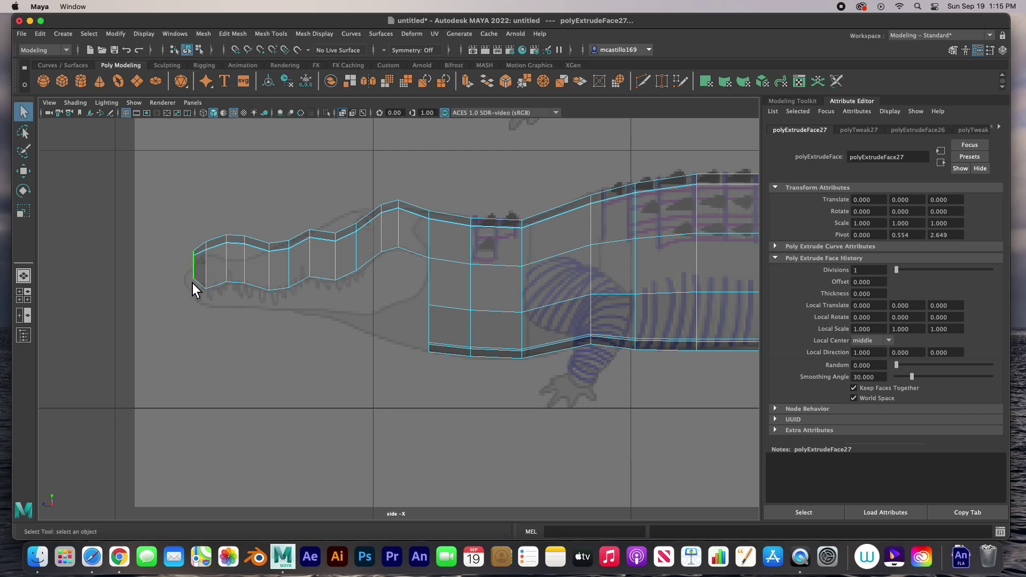
{"action": "key", "text": "w"}
{"action": "left_click_drag", "start_coordinate": [198, 265], "coordinate": [198, 275]}
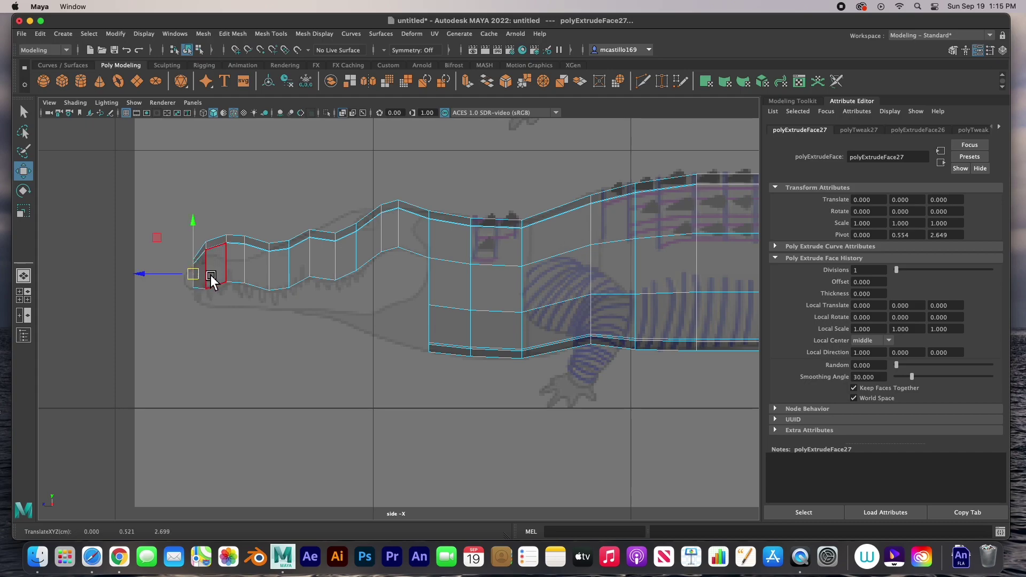
Extrude one short section forward at the nose and scale its end faces down to round off the snout tip.
{"action": "key", "text": "ctrl+e"}
{"action": "left_click_drag", "start_coordinate": [196, 277], "coordinate": [185, 278]}
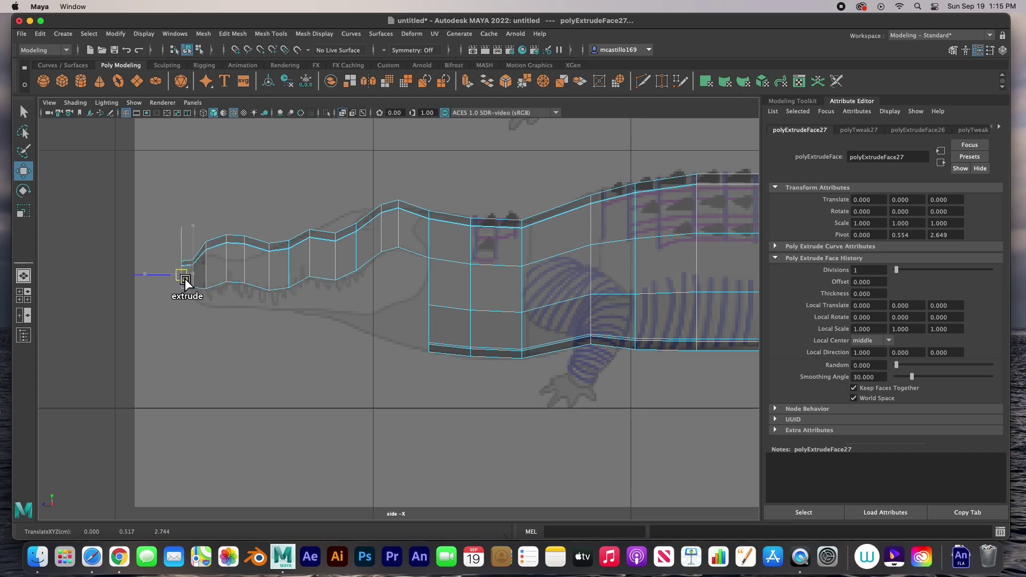
{"action": "key", "text": "r"}
{"action": "left_click_drag", "start_coordinate": [194, 283], "coordinate": [170, 284]}
{"action": "left_click_drag", "start_coordinate": [165, 287], "coordinate": [165, 285]}
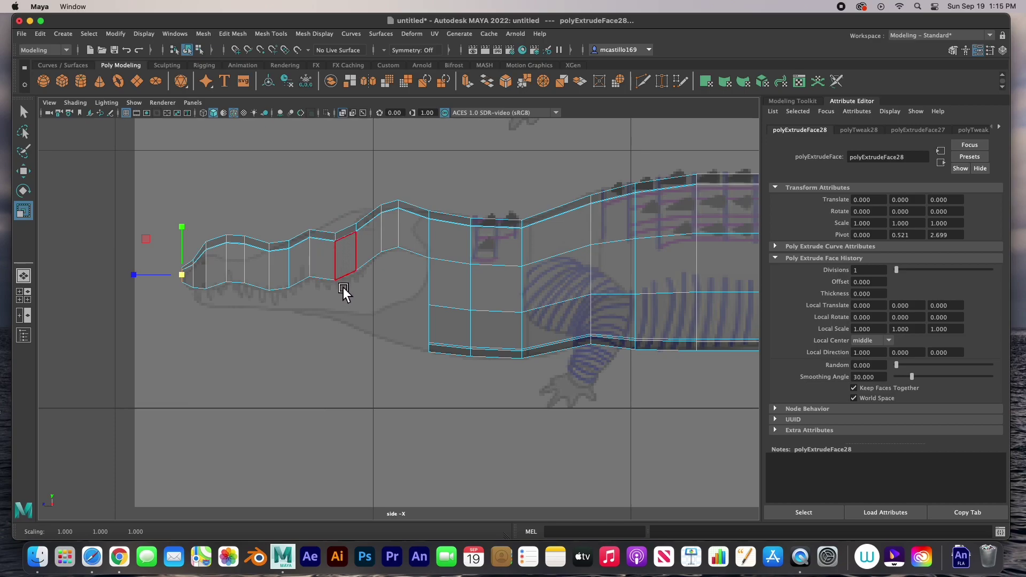
Switch to vertex editing and lower the top vertices at the back of the head to the reference outline.
{"action": "scroll", "coordinate": [344, 286], "scroll_direction": "up", "scroll_amount": 2}
{"action": "right_click_drag", "start_coordinate": [411, 272], "coordinate": [370, 275]}
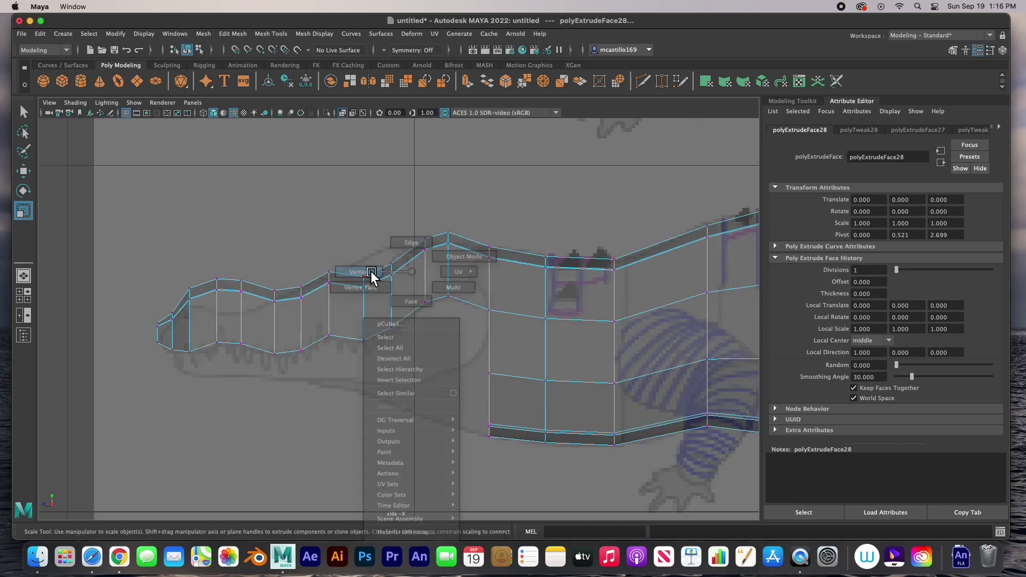
{"action": "left_click_drag", "start_coordinate": [467, 213], "coordinate": [452, 256]}
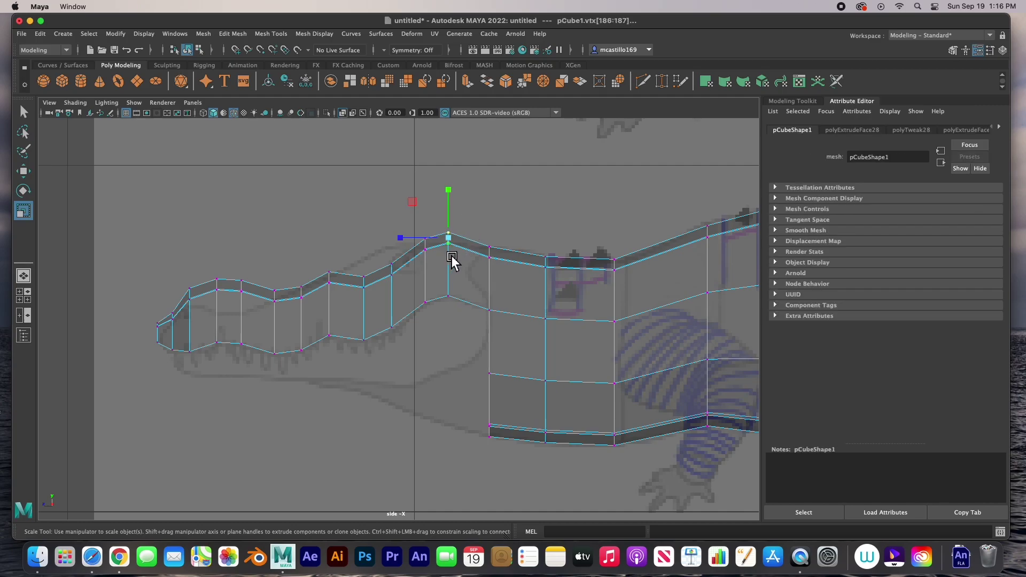
{"action": "key", "text": "w"}
{"action": "left_click_drag", "start_coordinate": [453, 199], "coordinate": [449, 213]}
{"action": "left_click_drag", "start_coordinate": [438, 262], "coordinate": [429, 208]}
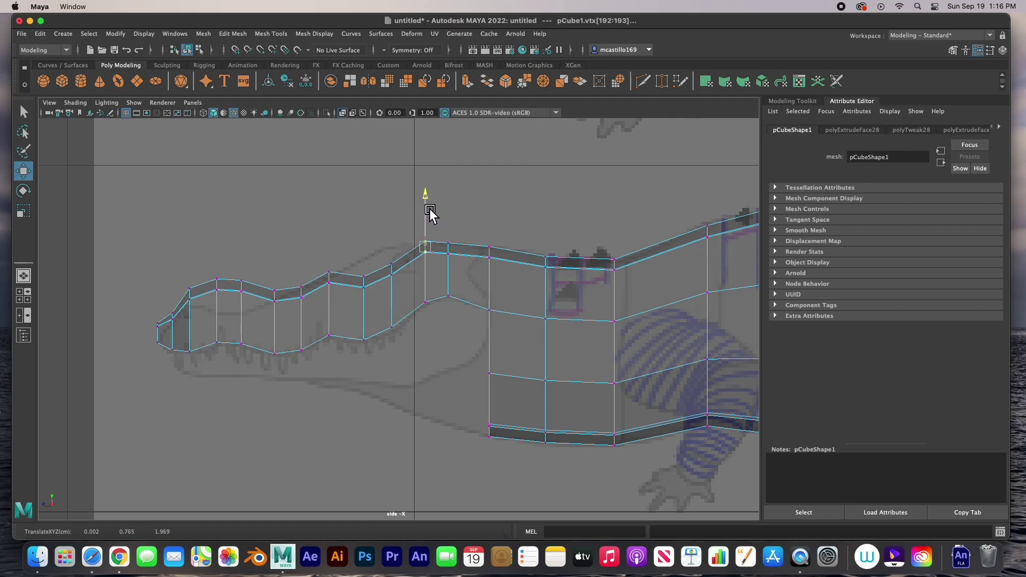
Raise the top vertices over the brow and rear of the snout to smooth the head's upper profile.
{"action": "left_click_drag", "start_coordinate": [386, 296], "coordinate": [396, 210]}
{"action": "left_click_drag", "start_coordinate": [368, 300], "coordinate": [370, 220]}
{"action": "left_click_drag", "start_coordinate": [319, 269], "coordinate": [351, 286]}
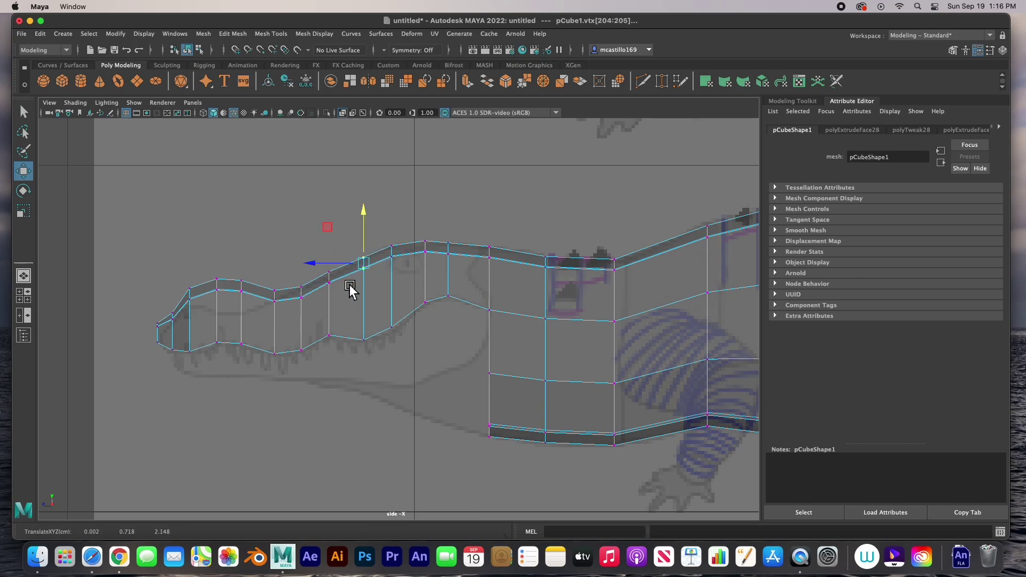
{"action": "left_click_drag", "start_coordinate": [337, 234], "coordinate": [336, 235]}
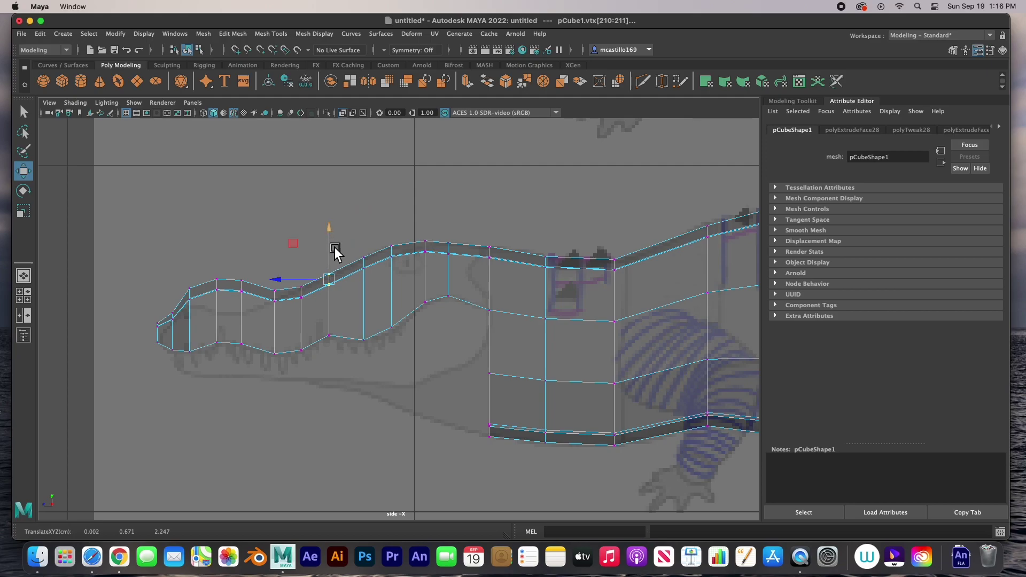
Lower the top vertices along the front of the snout and adjust the nose-tip vertices to flatten the snout's profile.
{"action": "left_click_drag", "start_coordinate": [279, 304], "coordinate": [268, 285]}
{"action": "left_click_drag", "start_coordinate": [275, 242], "coordinate": [252, 289]}
{"action": "left_click_drag", "start_coordinate": [249, 236], "coordinate": [184, 337]}
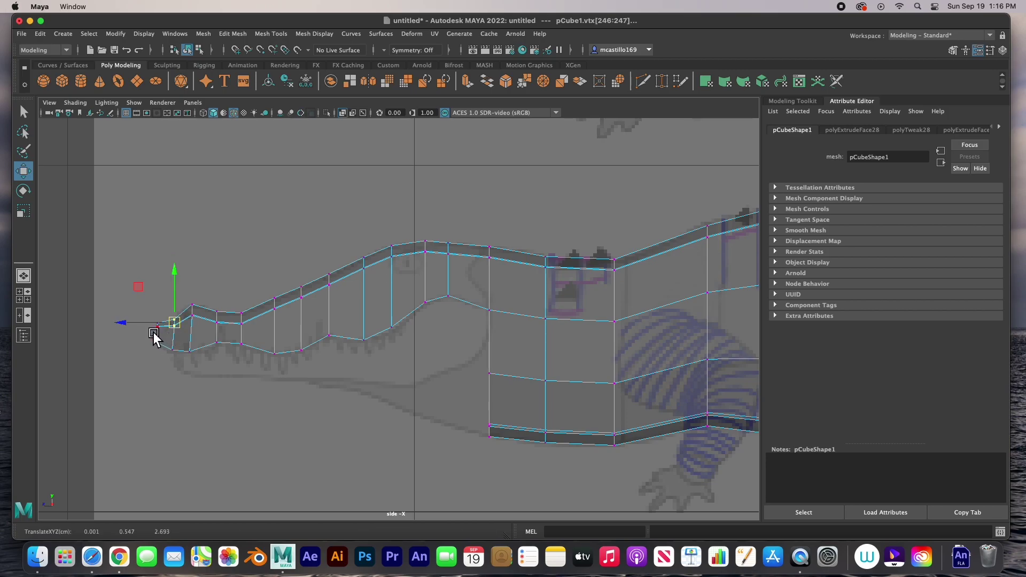
{"action": "left_click_drag", "start_coordinate": [150, 314], "coordinate": [165, 357]}
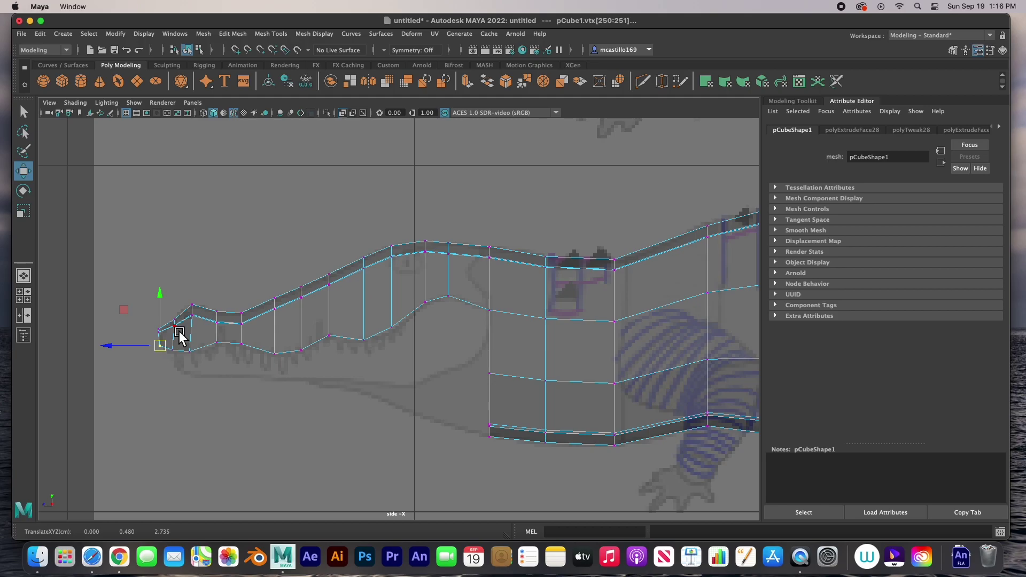
Inspect the head in perspective and compare its width with the reference in the top view.
{"action": "key", "text": "space"}
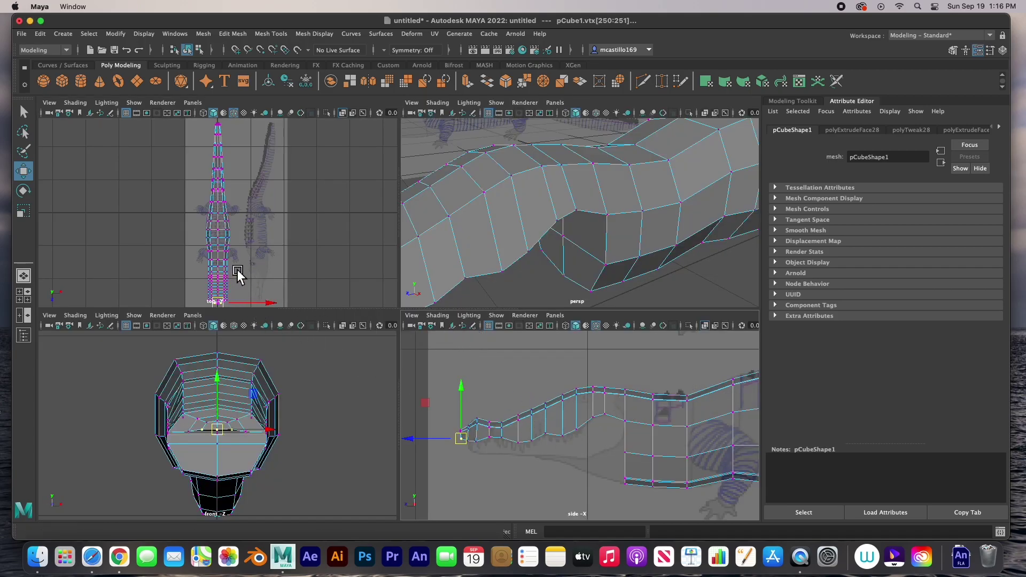
{"action": "key", "text": "space"}
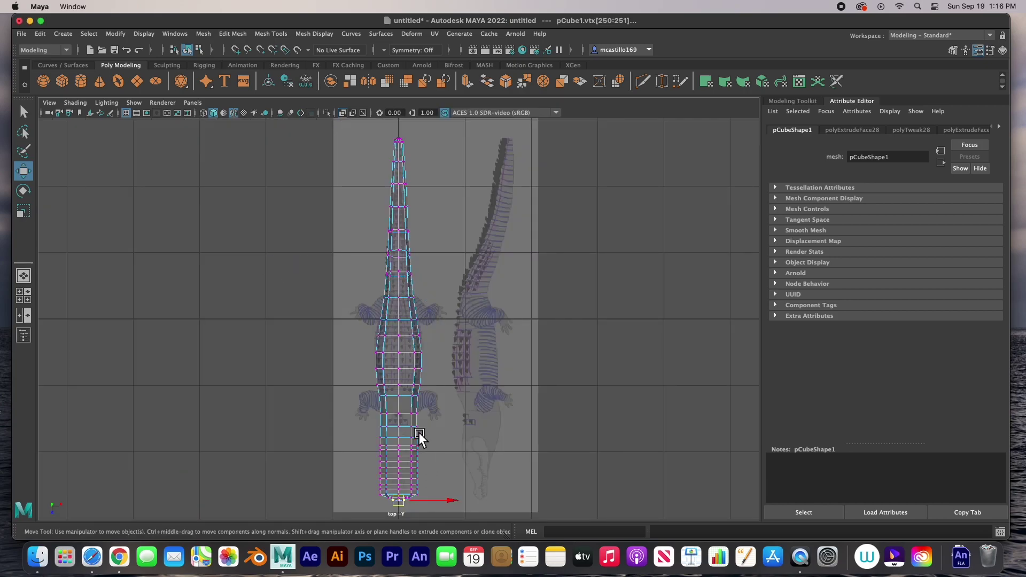
{"action": "key", "text": "space"}
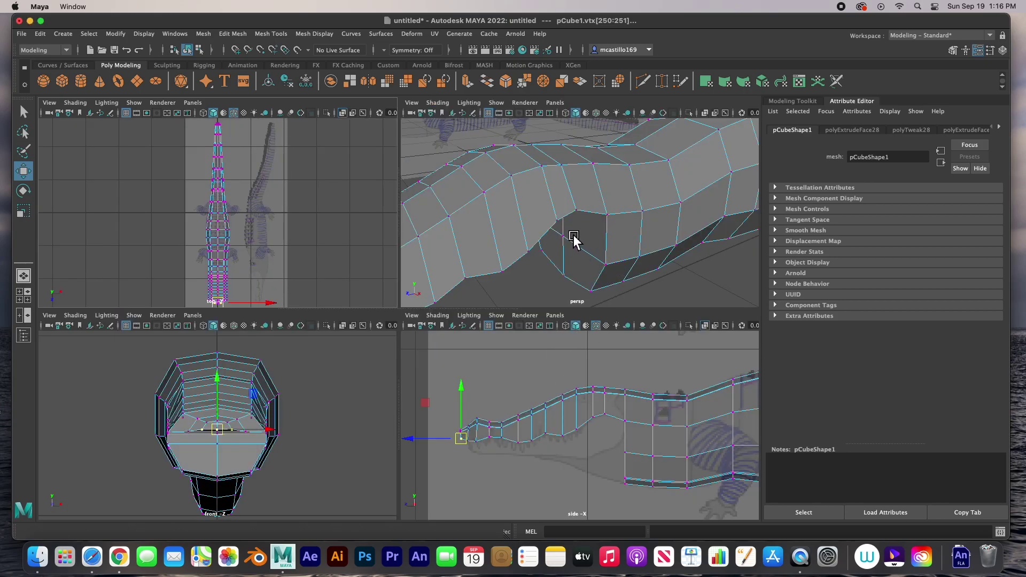
{"action": "middle_click", "coordinate": [592, 243]}
{"action": "right_click_drag", "start_coordinate": [592, 243], "coordinate": [468, 266], "text": "alt"}
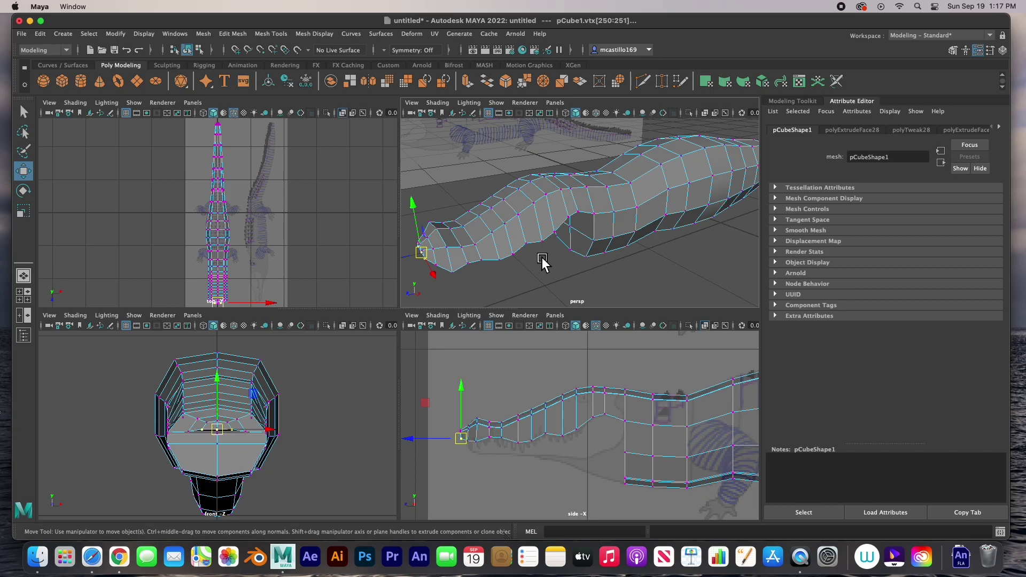
{"action": "left_click_drag", "start_coordinate": [545, 272], "coordinate": [572, 270], "text": "alt"}
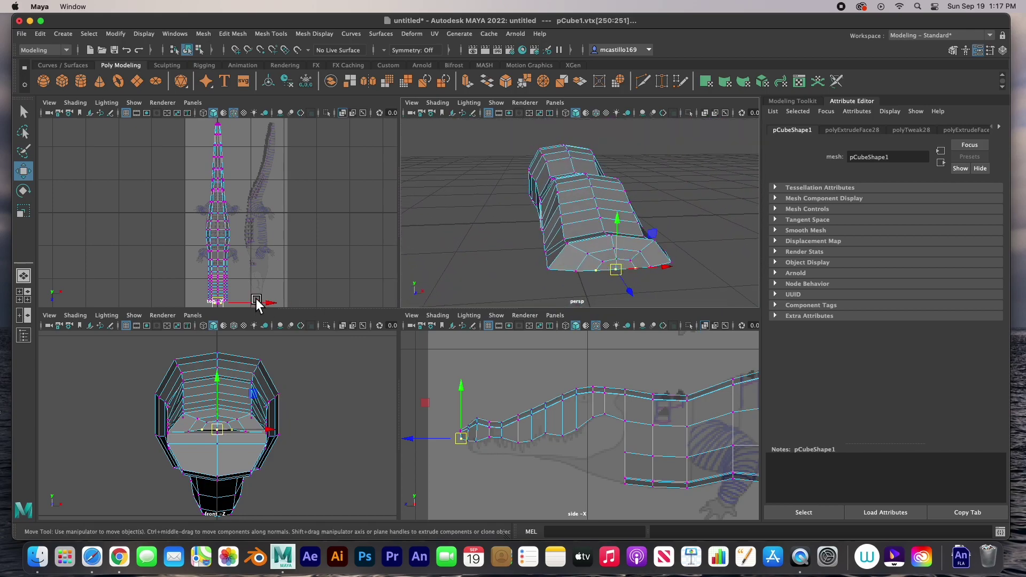
{"action": "key", "text": "space"}
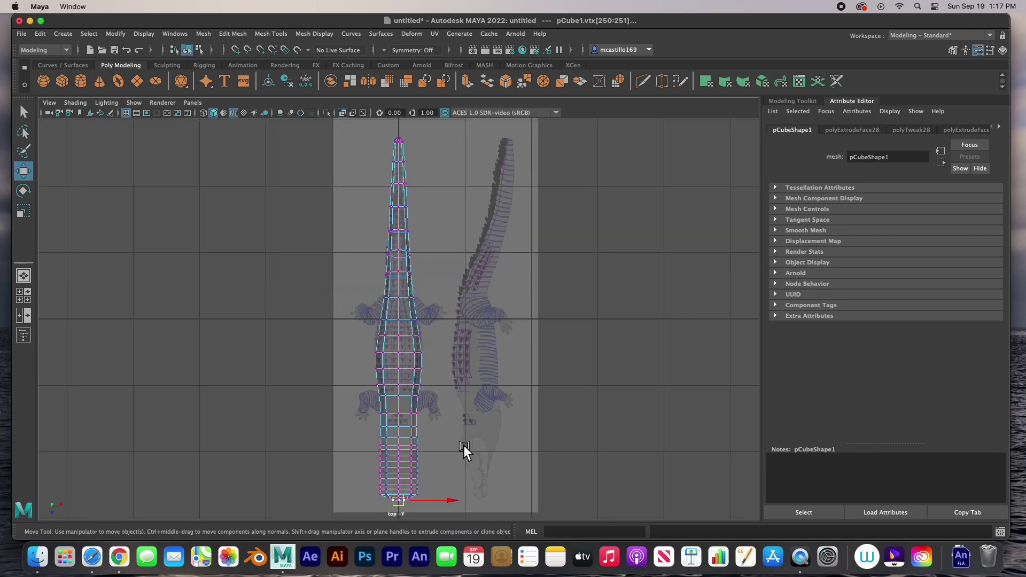
{"action": "left_click_drag", "start_coordinate": [398, 464], "coordinate": [440, 479]}
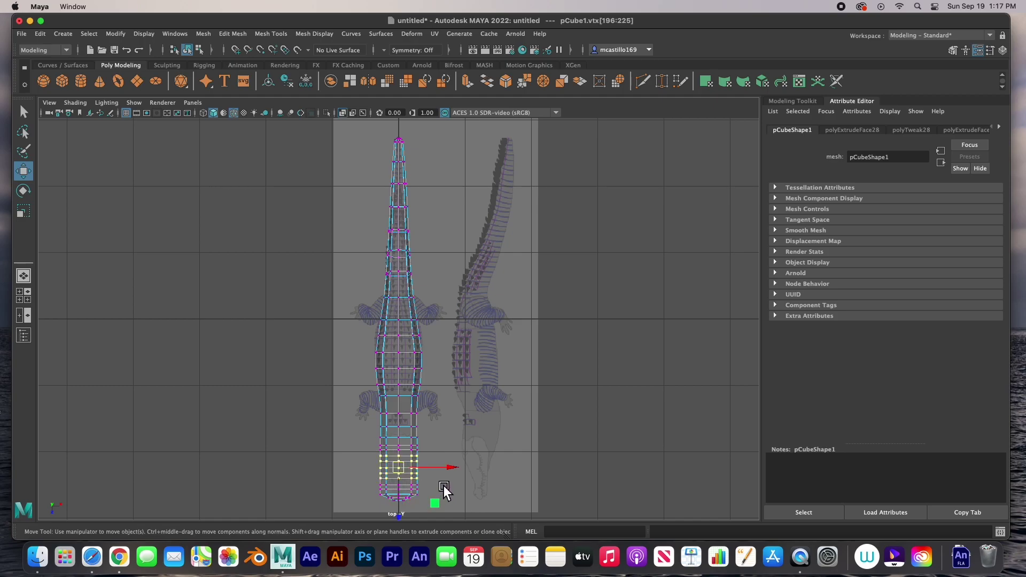
{"action": "key", "text": "f"}
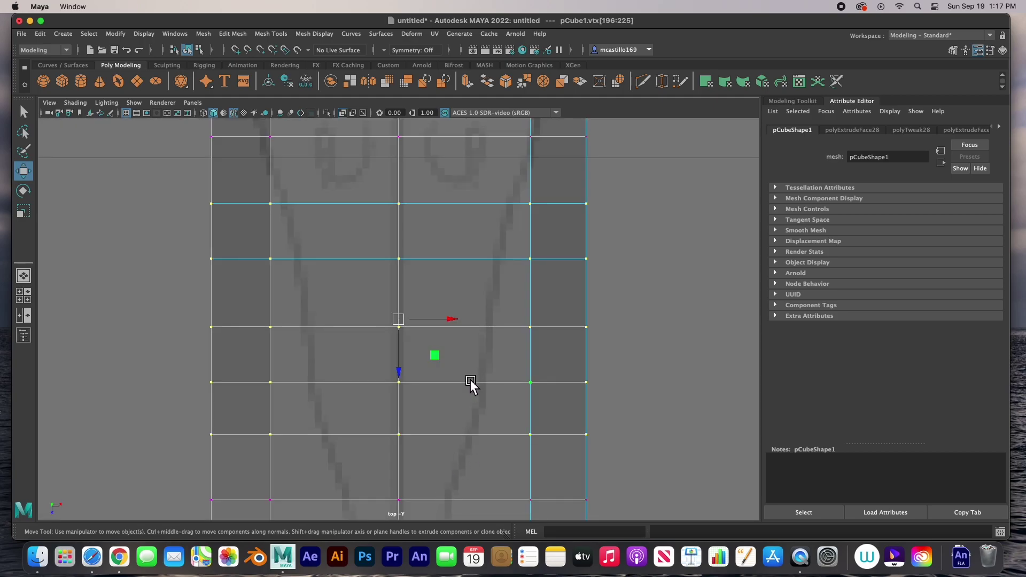
{"action": "scroll", "coordinate": [473, 368], "scroll_direction": "down", "scroll_amount": 6}
{"action": "scroll", "coordinate": [439, 382], "scroll_direction": "up", "scroll_amount": 3}
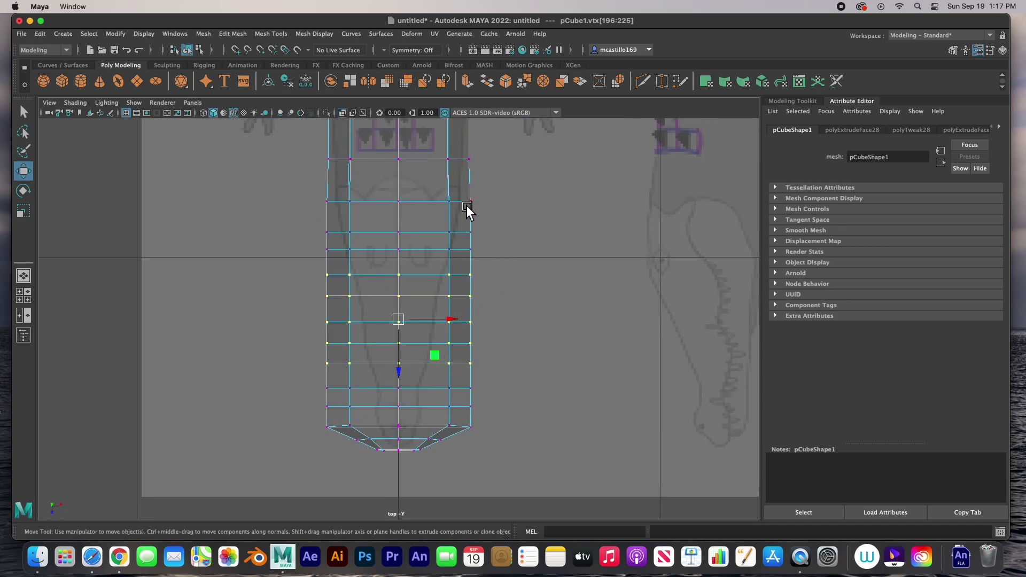
Scale the outer vertices of the neck and rear head rows inward in the top view to match the reference width.
{"action": "left_click_drag", "start_coordinate": [483, 205], "coordinate": [484, 207]}
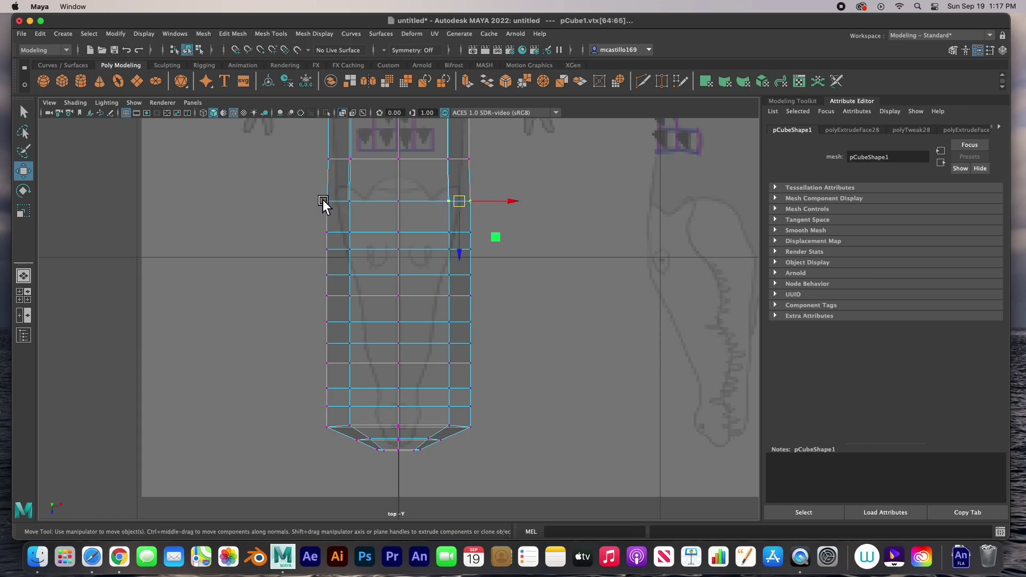
{"action": "left_click_drag", "start_coordinate": [367, 212], "coordinate": [367, 211], "text": "shift"}
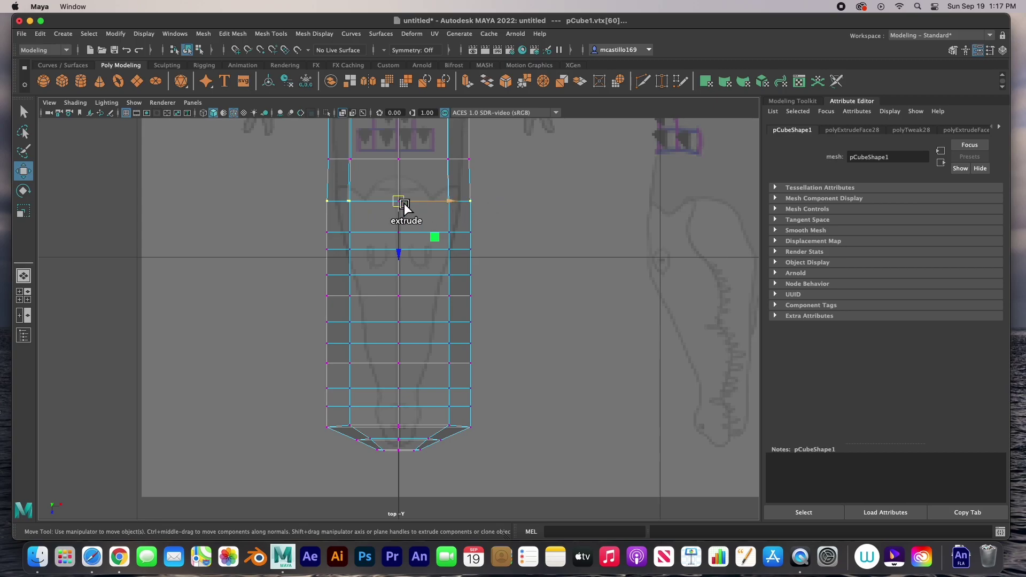
{"action": "key", "text": "r"}
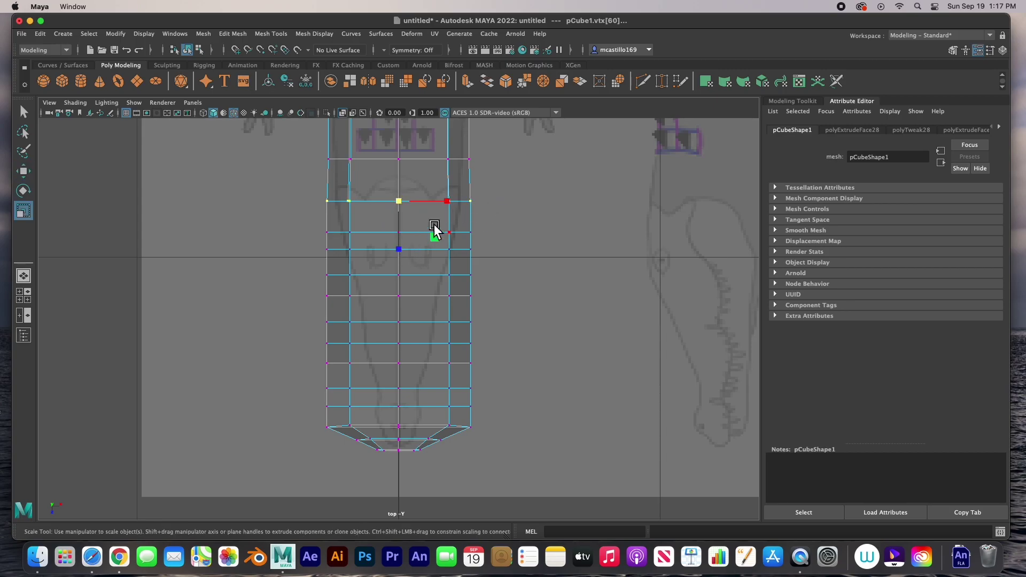
{"action": "left_click_drag", "start_coordinate": [454, 202], "coordinate": [445, 202]}
{"action": "left_click_drag", "start_coordinate": [310, 155], "coordinate": [445, 162]}
{"action": "left_click_drag", "start_coordinate": [306, 226], "coordinate": [442, 238]}
{"action": "left_click_drag", "start_coordinate": [312, 248], "coordinate": [440, 255]}
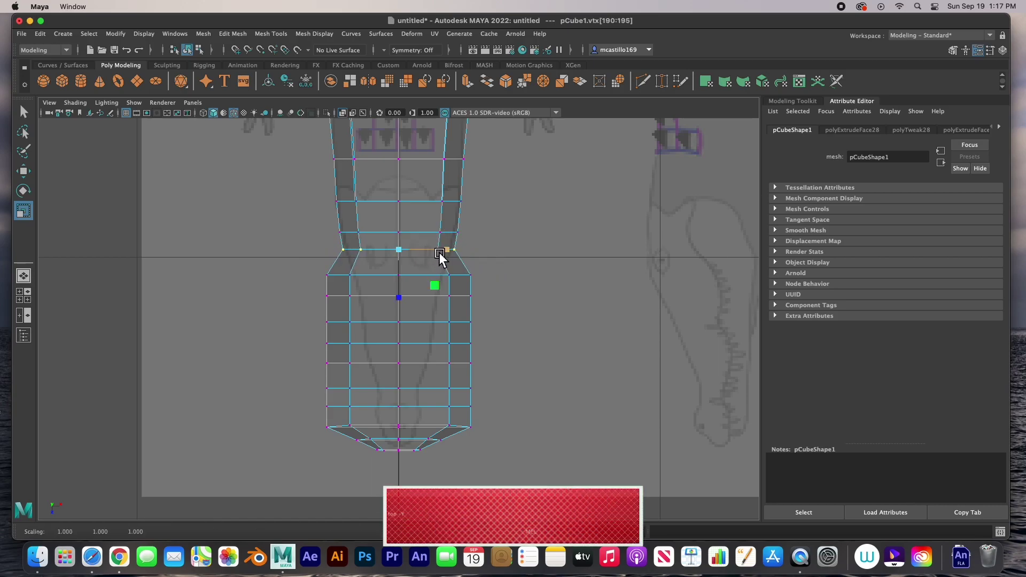
Scale the vertex rows from the eyes to the middle of the snout inward, tapering them to the reference outline.
{"action": "left_click_drag", "start_coordinate": [325, 272], "coordinate": [435, 284]}
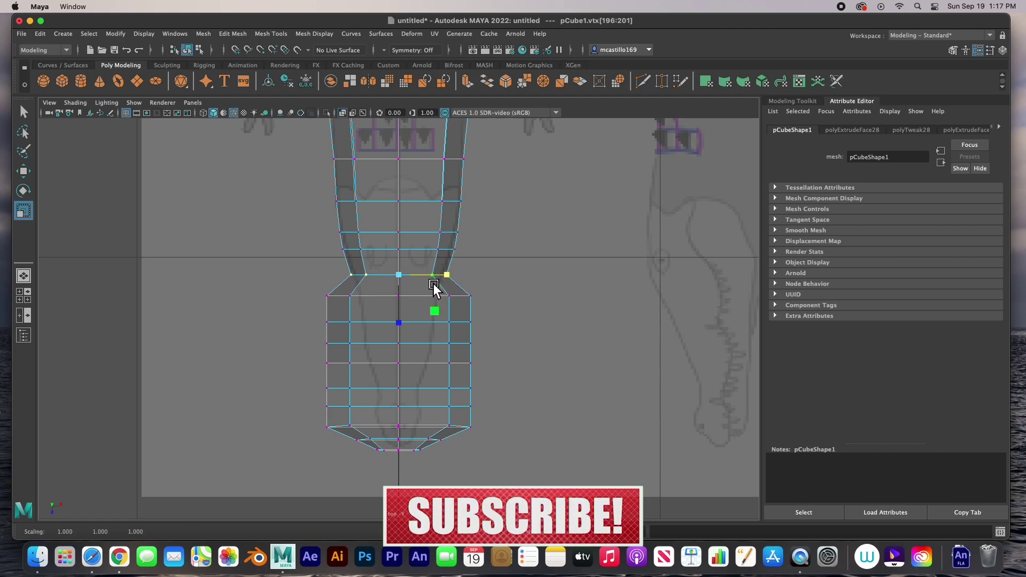
{"action": "left_click_drag", "start_coordinate": [307, 290], "coordinate": [427, 306]}
{"action": "left_click_drag", "start_coordinate": [306, 318], "coordinate": [486, 327]}
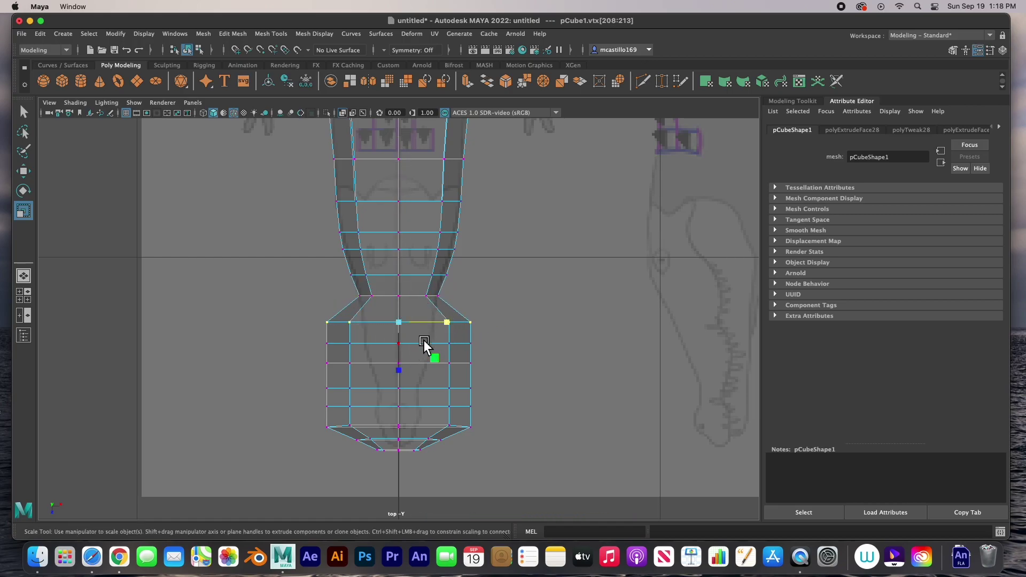
{"action": "left_click_drag", "start_coordinate": [453, 326], "coordinate": [425, 336]}
{"action": "left_click_drag", "start_coordinate": [296, 334], "coordinate": [418, 355]}
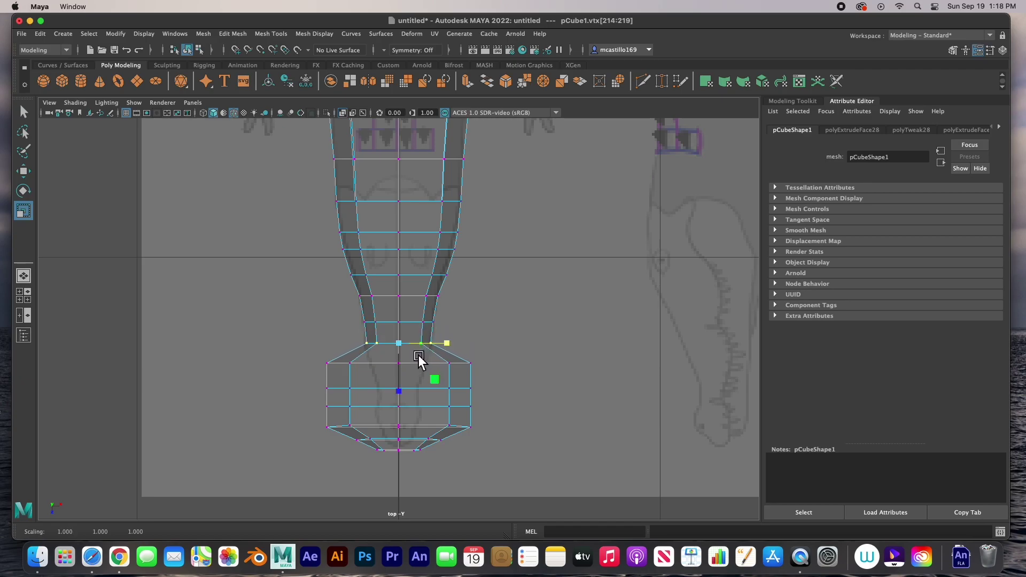
{"action": "left_click_drag", "start_coordinate": [297, 355], "coordinate": [508, 374]}
{"action": "left_click_drag", "start_coordinate": [448, 365], "coordinate": [424, 372]}
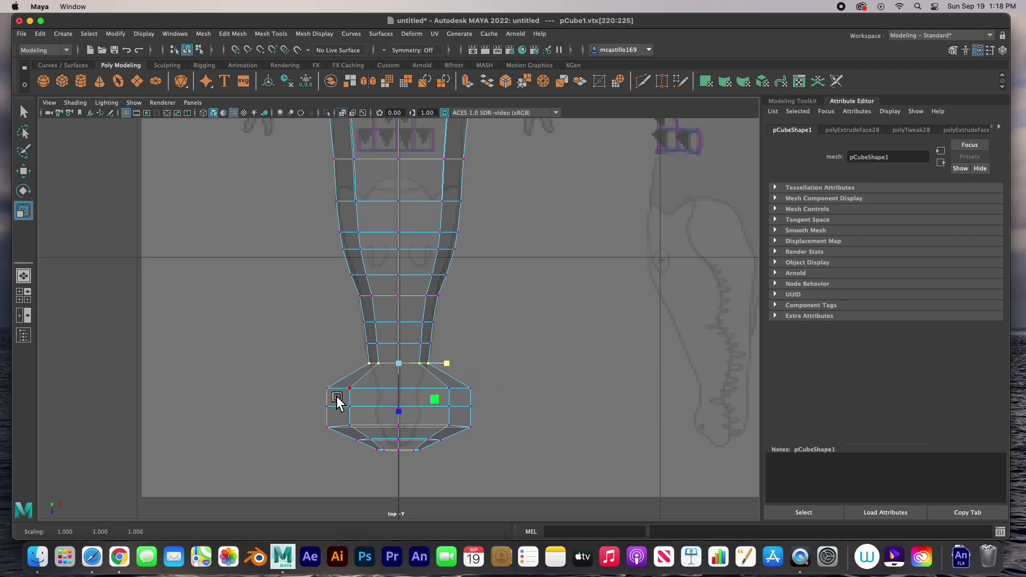
Scale the remaining vertex rows at the front of the snout and nose tip inward to match the reference nose shape.
{"action": "left_click_drag", "start_coordinate": [309, 380], "coordinate": [413, 396]}
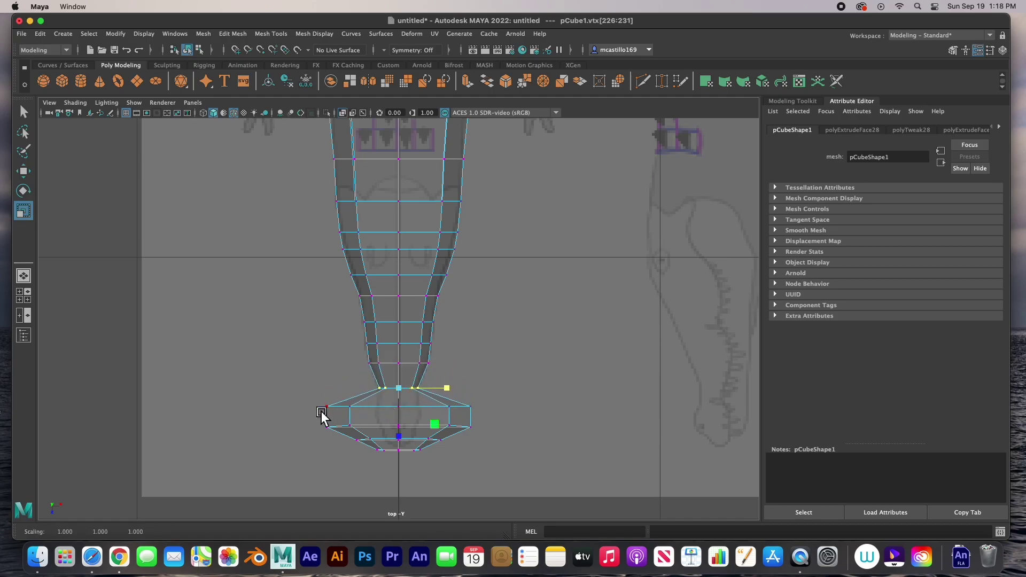
{"action": "left_click_drag", "start_coordinate": [307, 400], "coordinate": [412, 417]}
{"action": "left_click_drag", "start_coordinate": [302, 421], "coordinate": [411, 432]}
{"action": "left_click_drag", "start_coordinate": [334, 439], "coordinate": [419, 456]}
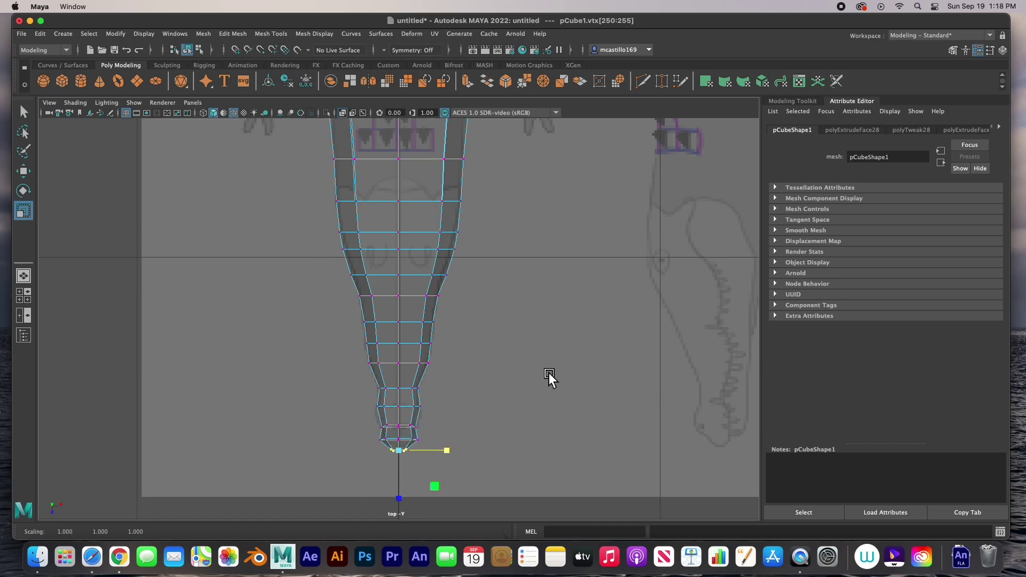
Select the middle row of vertices on the open front face below the head and raise it to just under the upper jaw.
{"action": "key", "text": "space"}
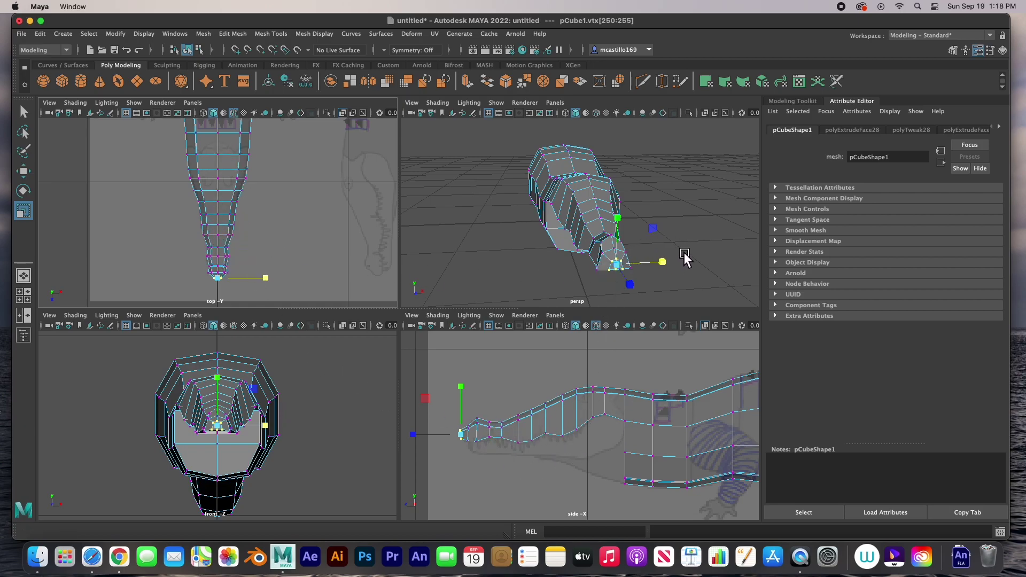
{"action": "left_click_drag", "start_coordinate": [698, 256], "coordinate": [626, 248], "text": "alt"}
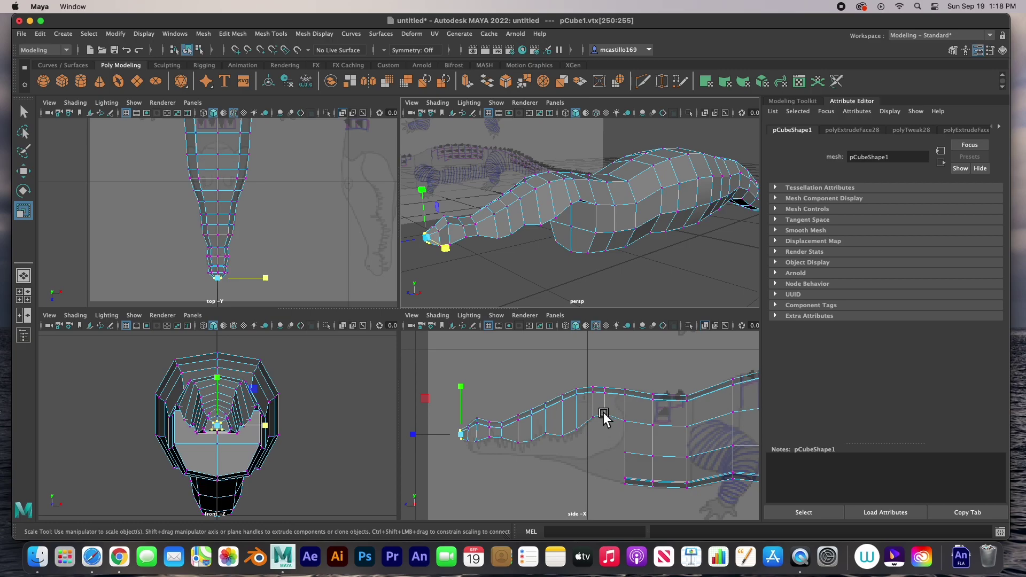
{"action": "left_click_drag", "start_coordinate": [614, 444], "coordinate": [635, 465]}
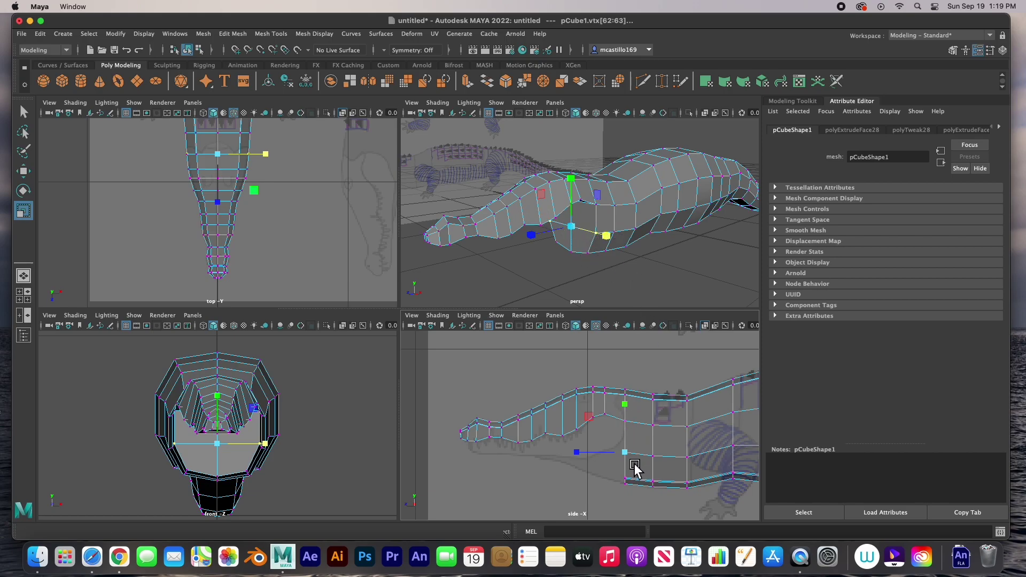
{"action": "left_click", "coordinate": [621, 453]}
{"action": "left_click", "coordinate": [626, 453]}
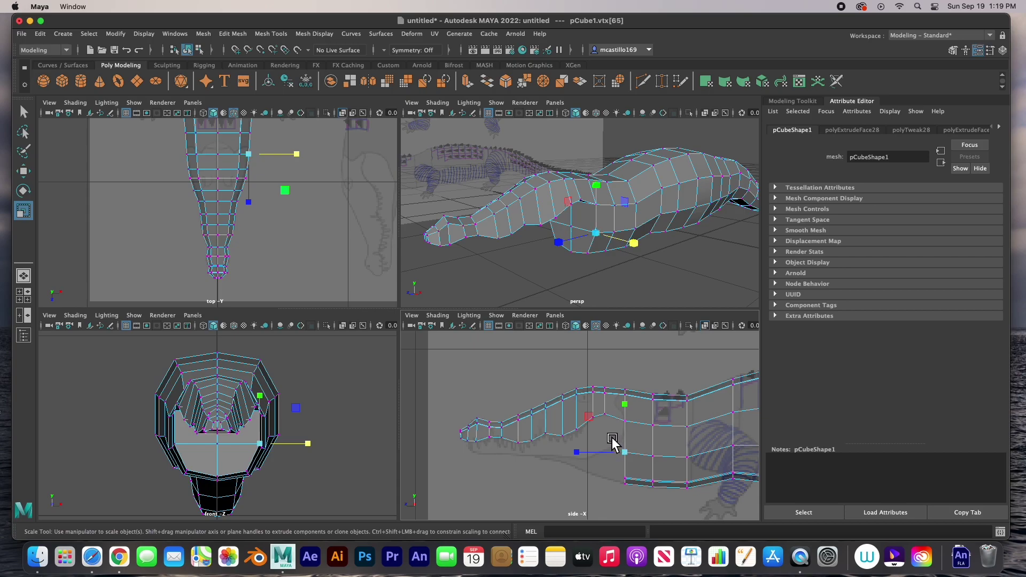
{"action": "left_click_drag", "start_coordinate": [649, 481], "coordinate": [610, 444]}
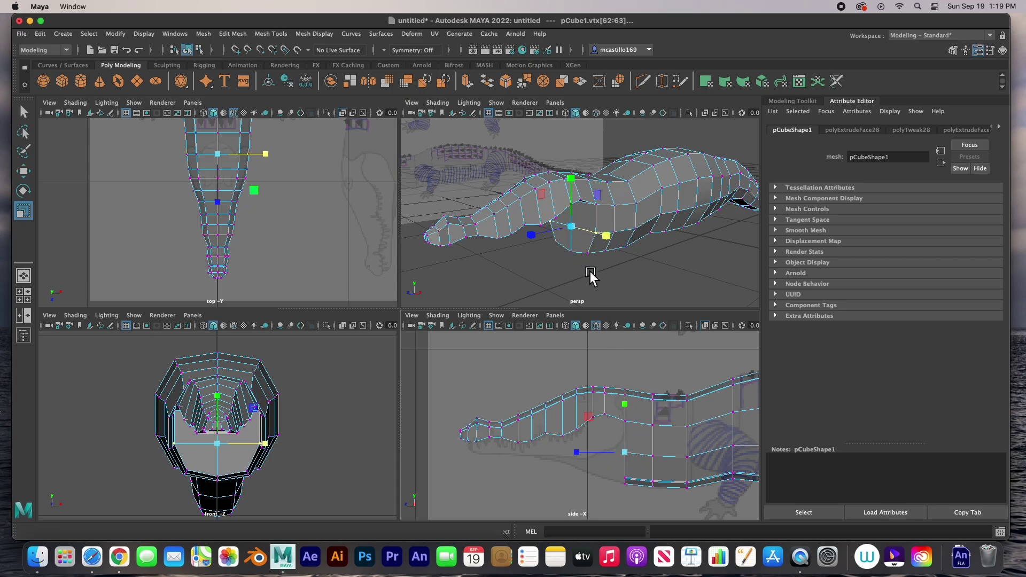
{"action": "key", "text": "w"}
{"action": "mouse_move", "coordinate": [629, 456]}
{"action": "left_mouse_down"}
{"action": "mouse_move", "coordinate": [630, 408]}
{"action": "mouse_move", "coordinate": [633, 442]}
{"action": "left_mouse_up"}
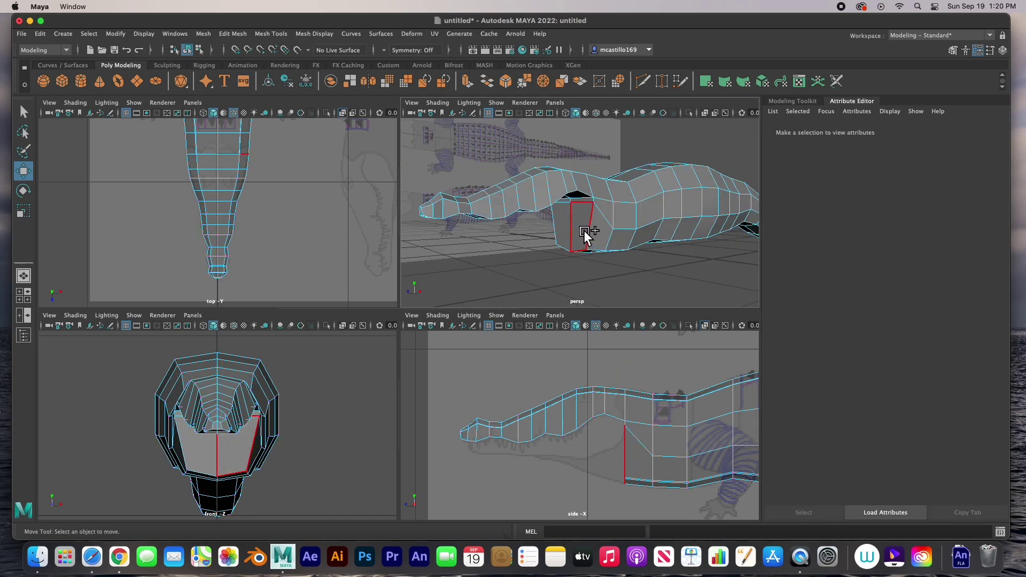
Extrude the two front faces below the head forward in eleven sections aligned with the upper jaw's divisions to form the lower jaw.
{"action": "left_click", "coordinate": [584, 232]}
{"action": "left_click", "coordinate": [566, 218], "text": "shift"}
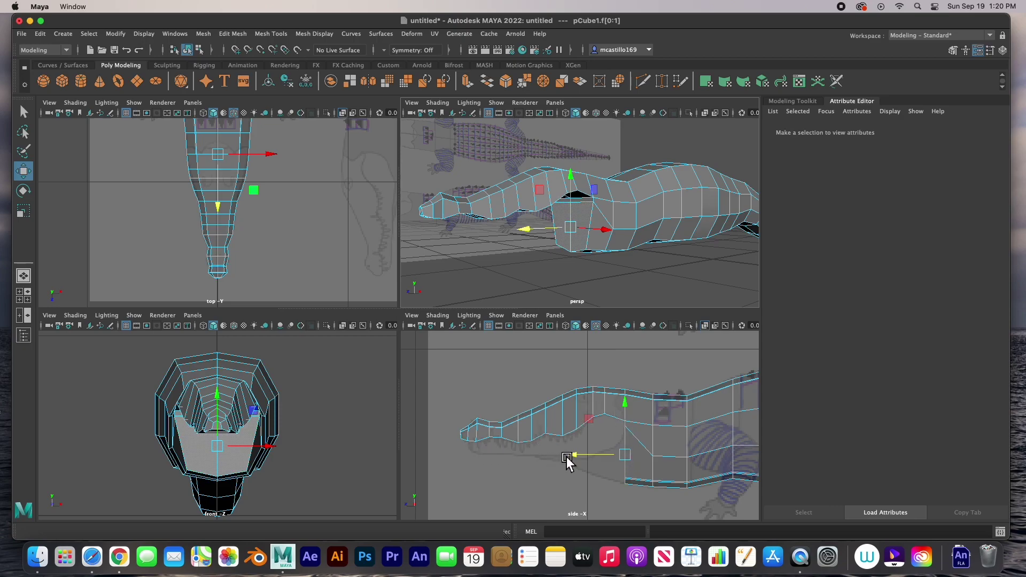
{"action": "key", "text": "space"}
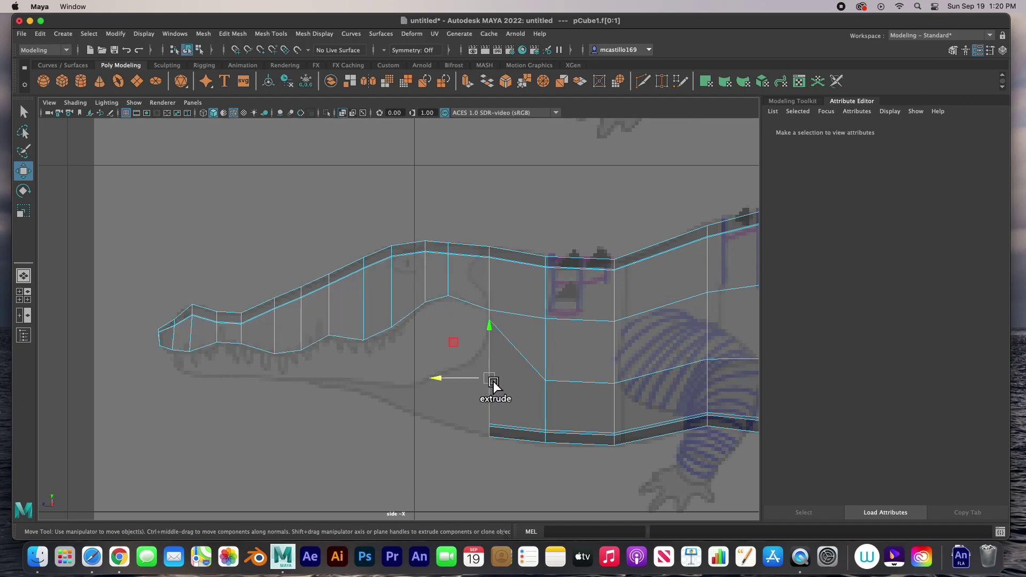
{"action": "left_click_drag", "start_coordinate": [493, 381], "coordinate": [454, 363], "text": "shift"}
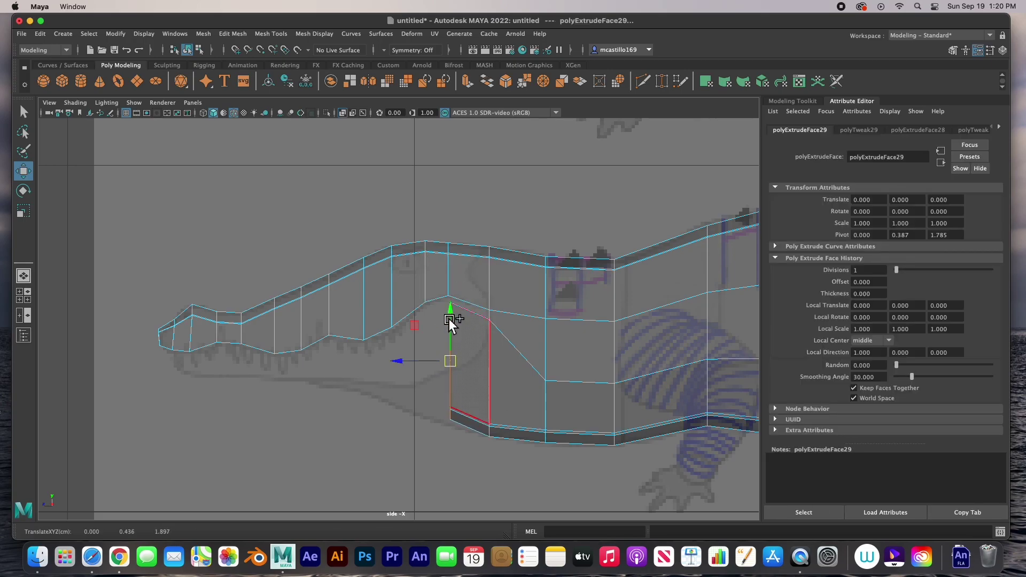
{"action": "left_click_drag", "start_coordinate": [452, 362], "coordinate": [428, 369], "text": "shift"}
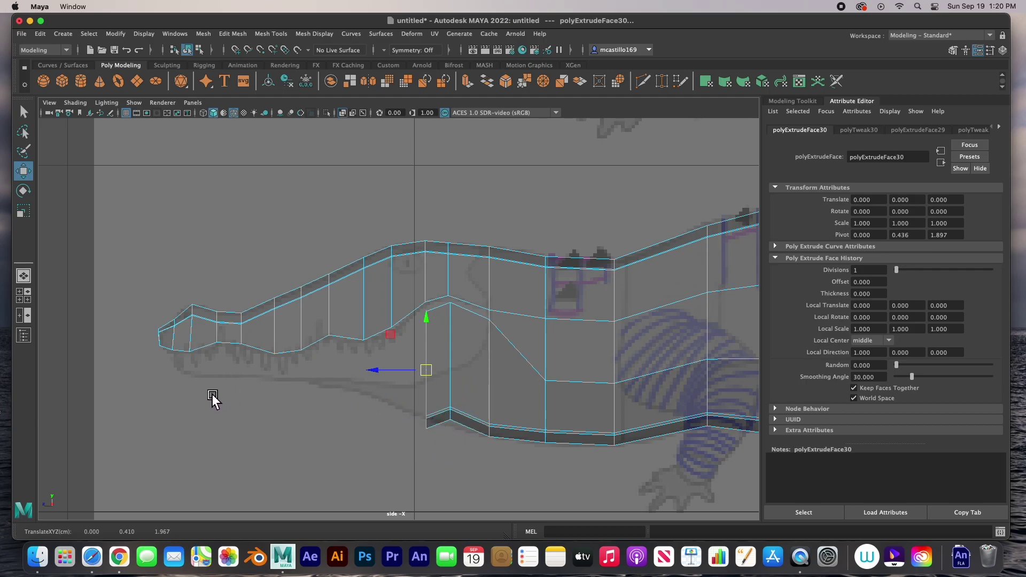
{"action": "left_click_drag", "start_coordinate": [434, 374], "coordinate": [174, 415]}
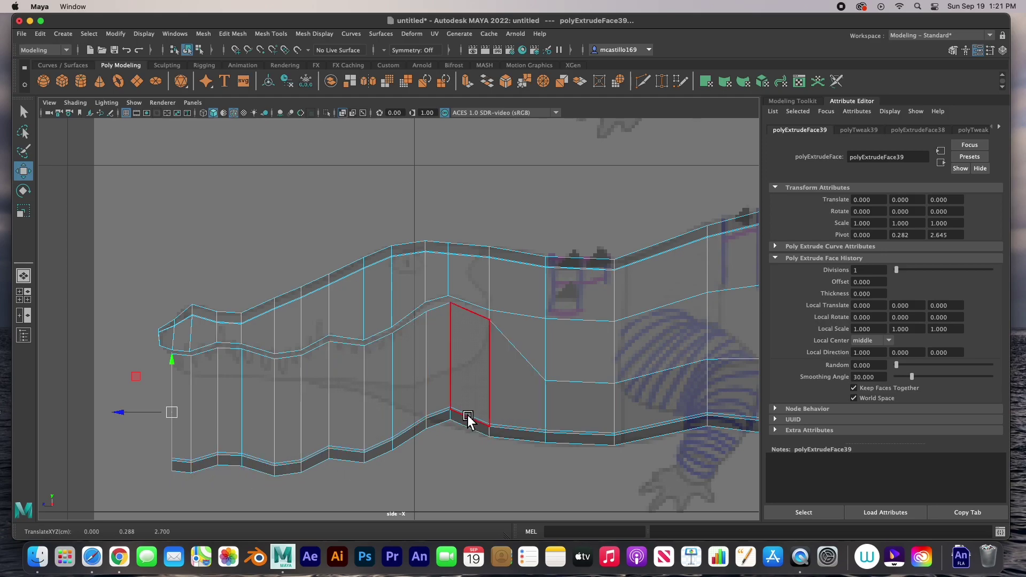
Move the bottom vertex pairs from the throat to the middle of the lower jaw onto the underside of the reference jaw.
{"action": "key", "text": "F9"}
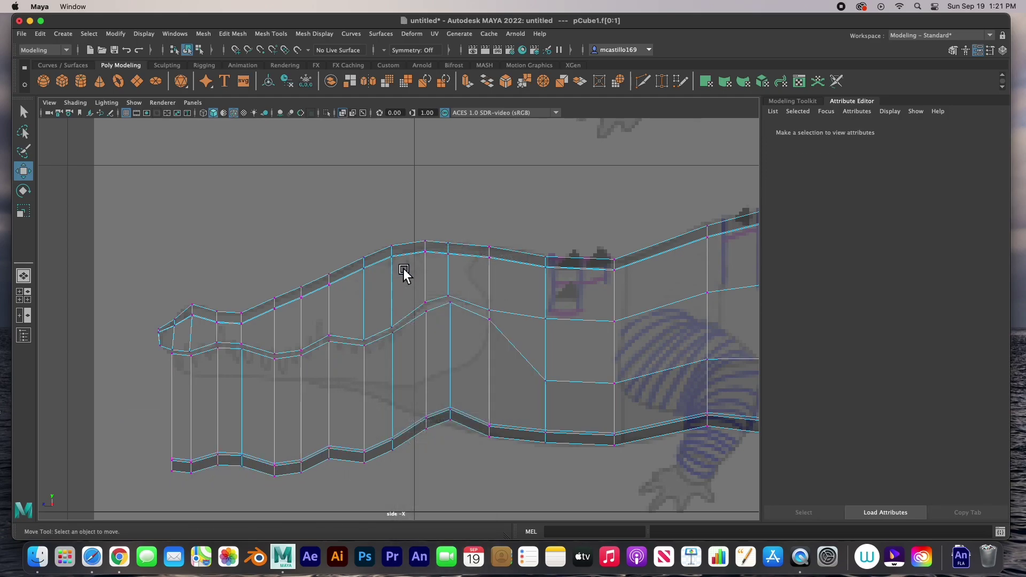
{"action": "left_click_drag", "start_coordinate": [504, 459], "coordinate": [491, 425]}
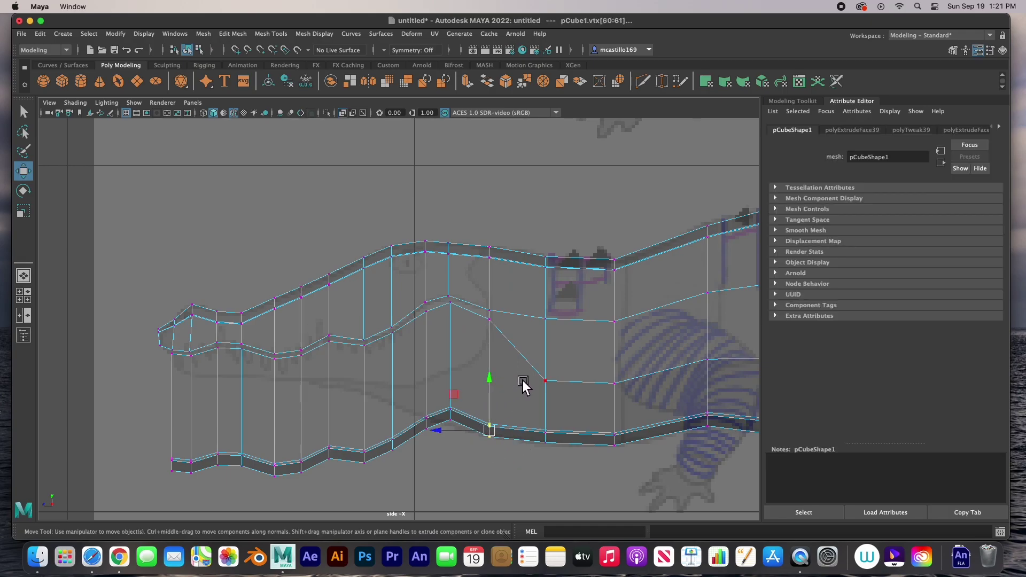
{"action": "left_click_drag", "start_coordinate": [495, 386], "coordinate": [495, 380]}
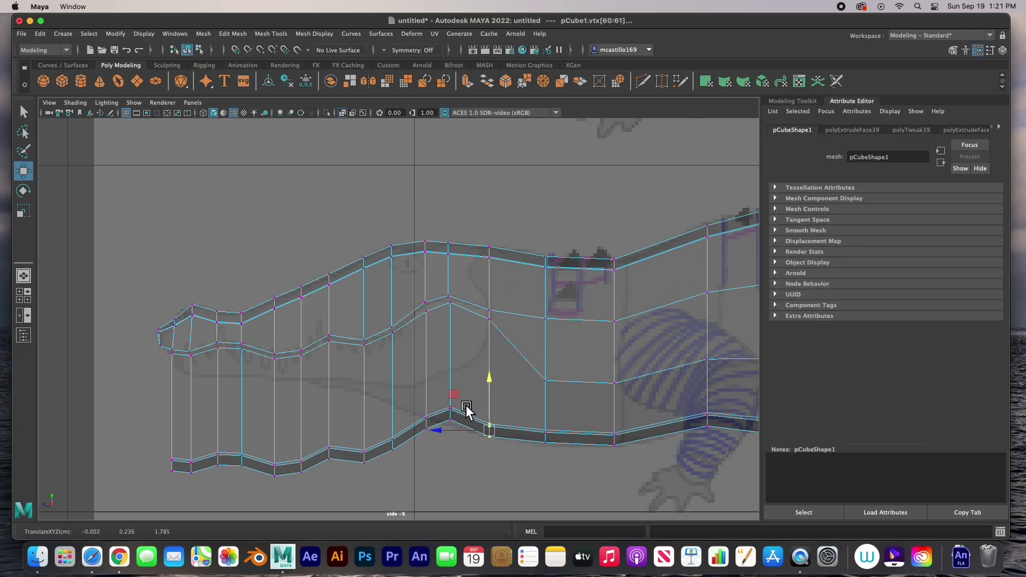
{"action": "left_click_drag", "start_coordinate": [448, 440], "coordinate": [424, 415]}
{"action": "left_click_drag", "start_coordinate": [427, 366], "coordinate": [431, 374]}
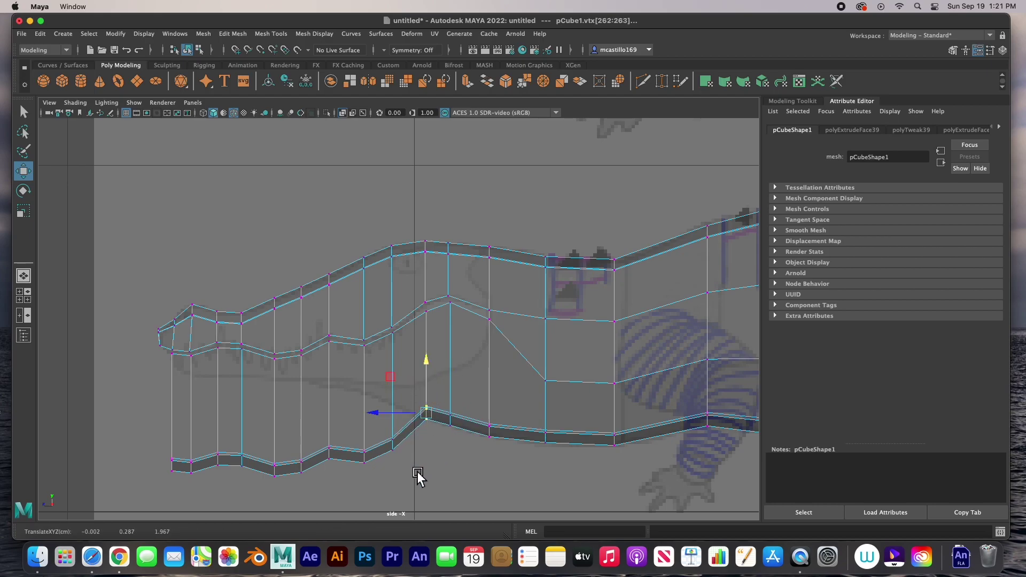
{"action": "left_click_drag", "start_coordinate": [418, 473], "coordinate": [402, 354]}
{"action": "left_click_drag", "start_coordinate": [385, 470], "coordinate": [345, 338]}
{"action": "left_click_drag", "start_coordinate": [299, 434], "coordinate": [319, 327]}
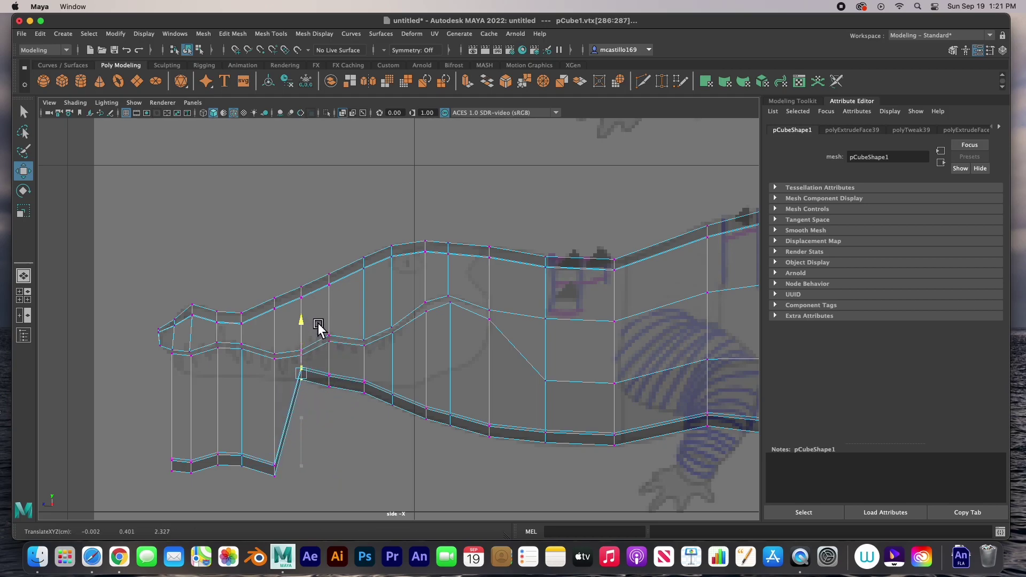
Raise the remaining bottom vertex pairs from mid-snout to the front end, thinning the lower jaw to match the side reference.
{"action": "left_click_drag", "start_coordinate": [293, 490], "coordinate": [287, 327]}
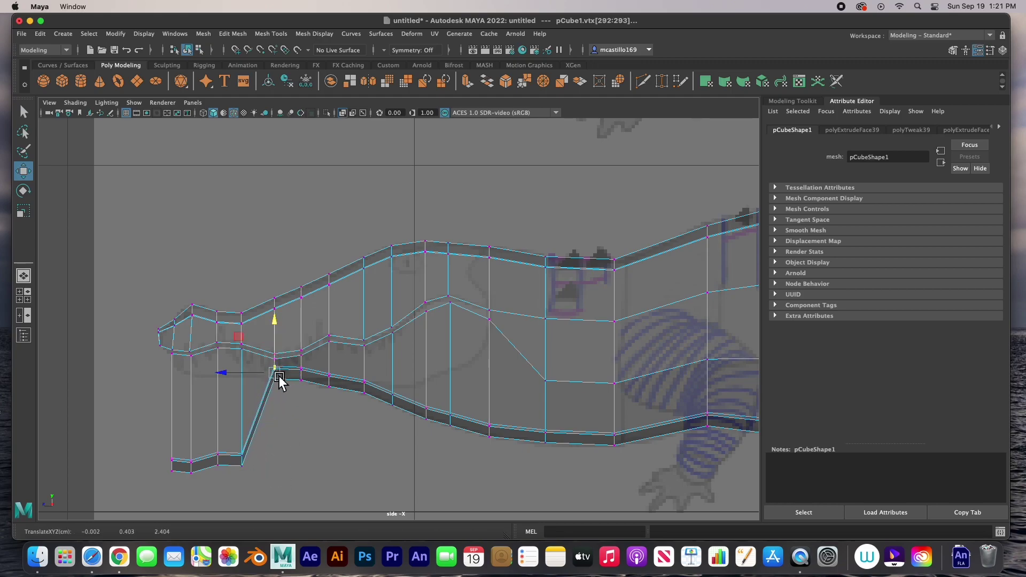
{"action": "left_click_drag", "start_coordinate": [255, 474], "coordinate": [252, 327]}
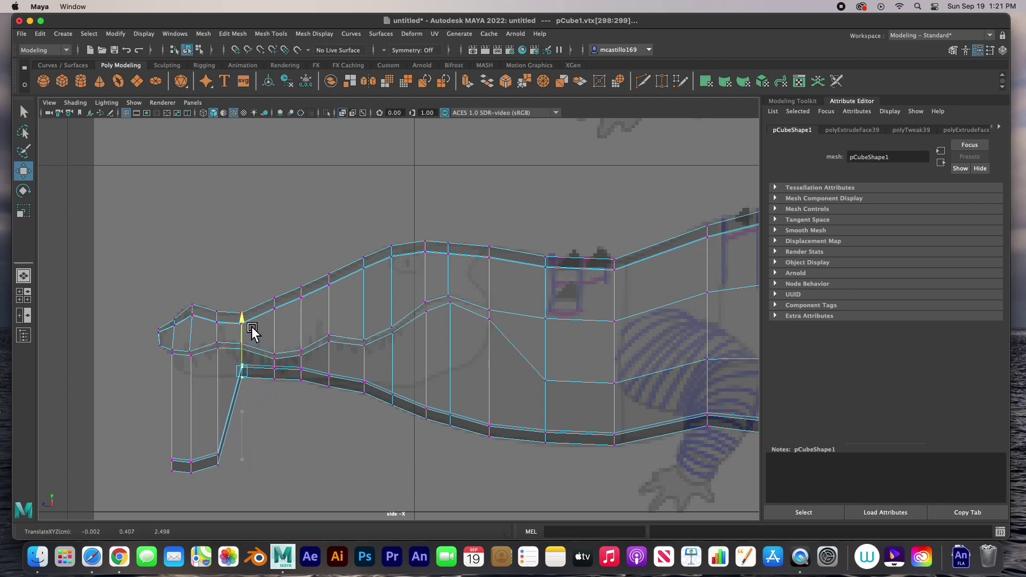
{"action": "left_click_drag", "start_coordinate": [246, 474], "coordinate": [223, 337]}
{"action": "left_click_drag", "start_coordinate": [212, 484], "coordinate": [203, 345]}
{"action": "left_click_drag", "start_coordinate": [196, 452], "coordinate": [159, 477]}
{"action": "left_click_drag", "start_coordinate": [185, 421], "coordinate": [176, 327]}
Reshape the front end of the lower jaw in vertex mode, pulling its bottom tip vertex slightly back to round the chin.
{"action": "left_click", "coordinate": [167, 416]}
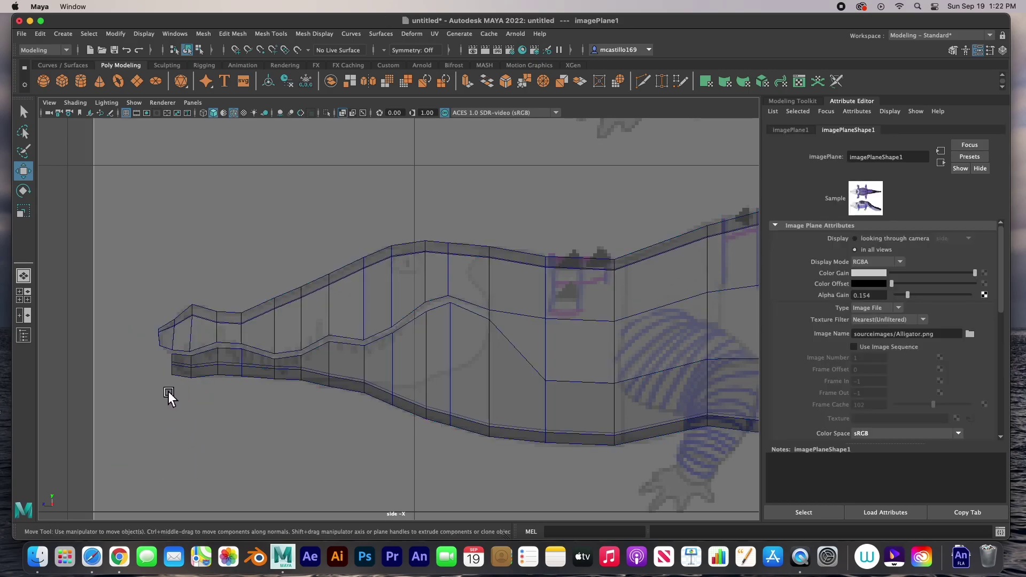
{"action": "right_click_drag", "start_coordinate": [182, 372], "coordinate": [182, 358]}
{"action": "left_click", "coordinate": [182, 377]}
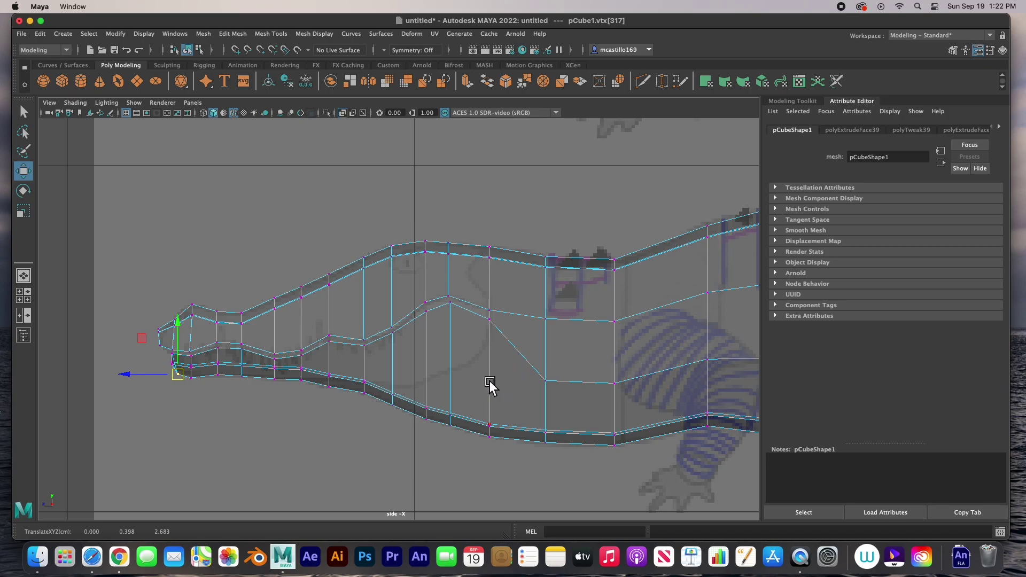
Select the upper jaw and head vertices, growing the selection from the nose tip back to the jaw hinge, and hide them.
{"action": "key", "text": "space"}
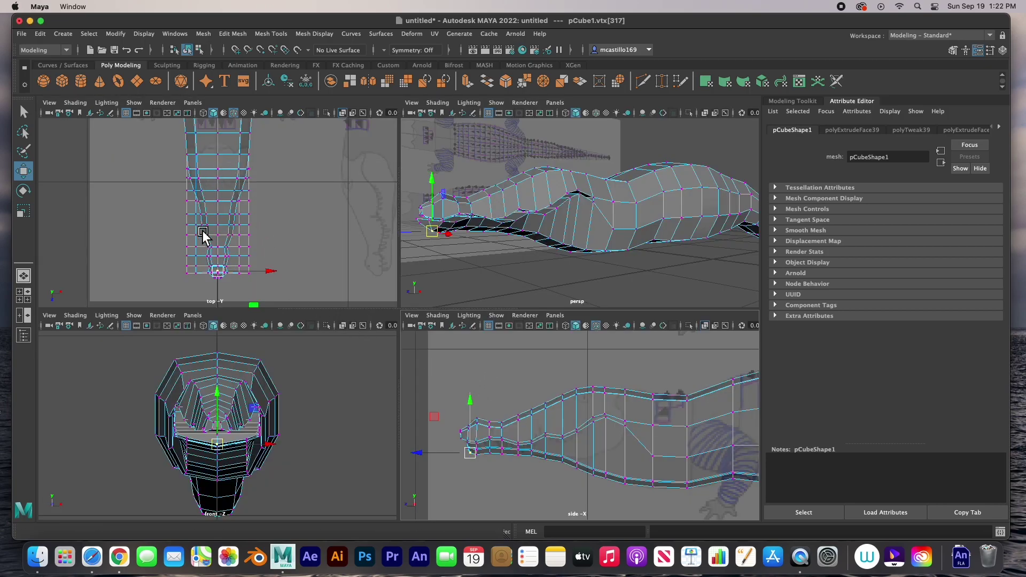
{"action": "key", "text": "space"}
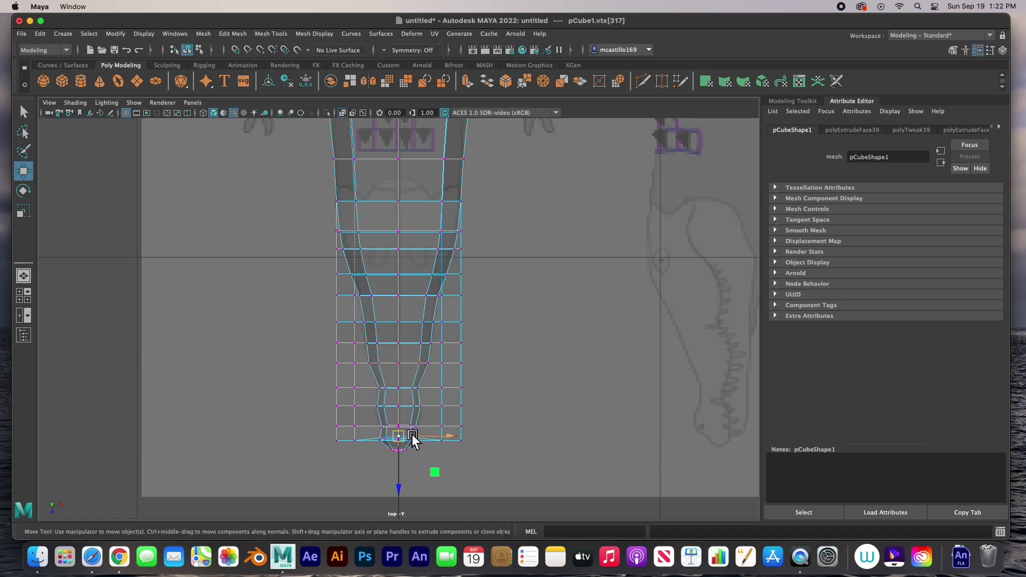
{"action": "key", "text": "space"}
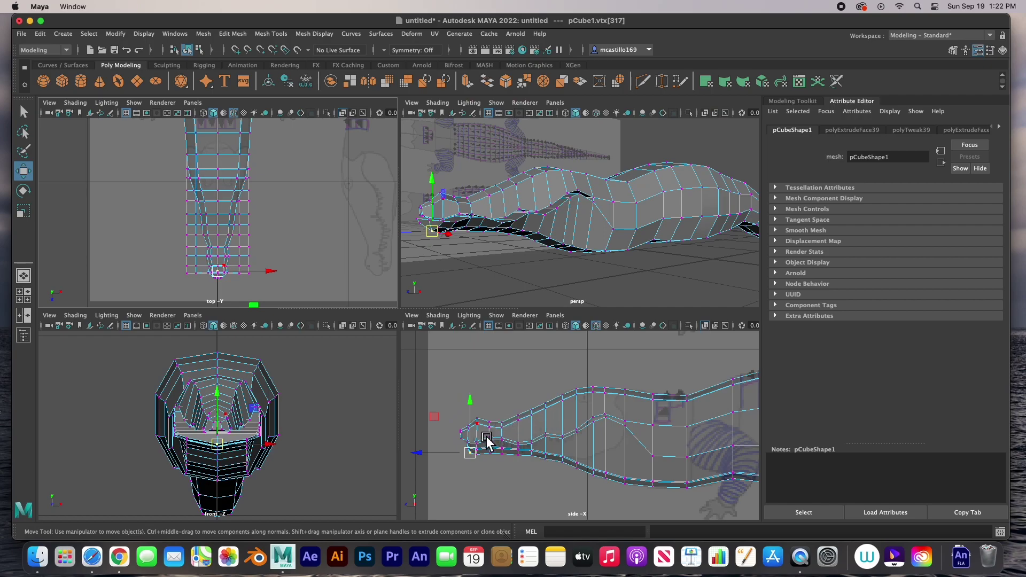
{"action": "left_click_drag", "start_coordinate": [457, 422], "coordinate": [453, 467]}
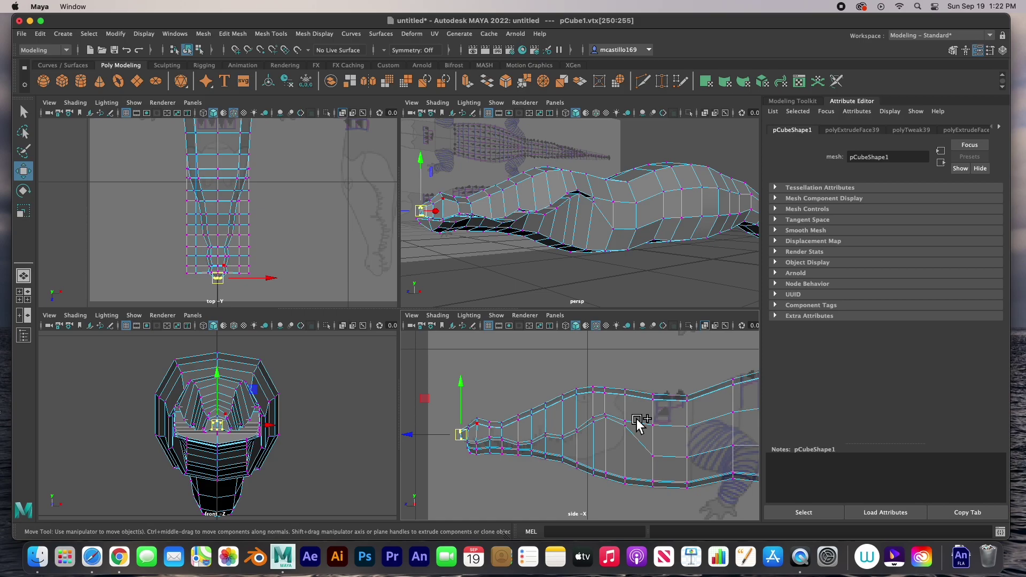
{"action": "key", "text": "space"}
{"action": "left_click_drag", "start_coordinate": [141, 320], "coordinate": [168, 355]}
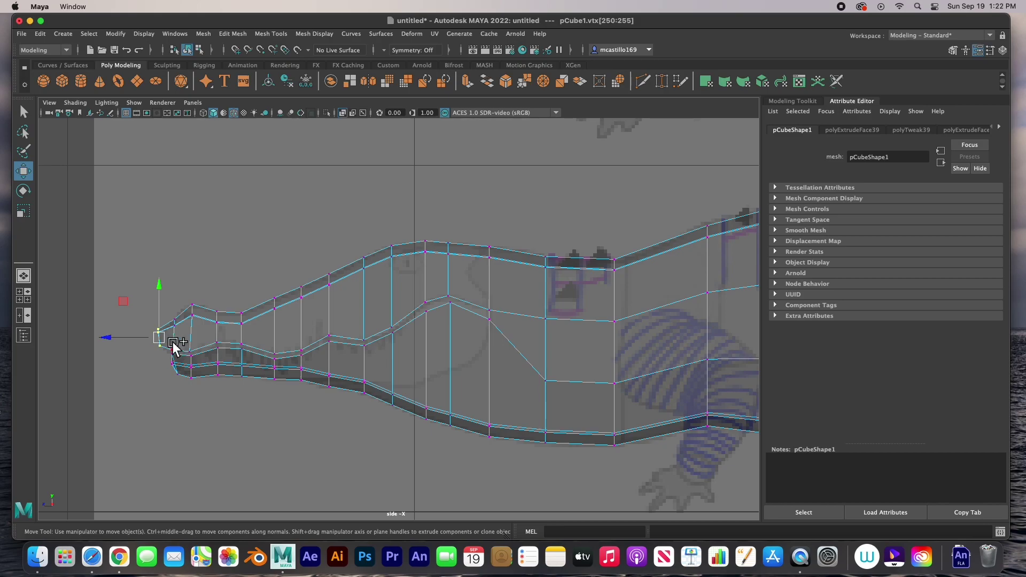
{"action": "key", "text": "shift+period"}
{"action": "key", "text": "shift+period"}
{"action": "key", "text": "shift+period"}
{"action": "key", "text": "shift+period"}
{"action": "key", "text": "shift+period"}
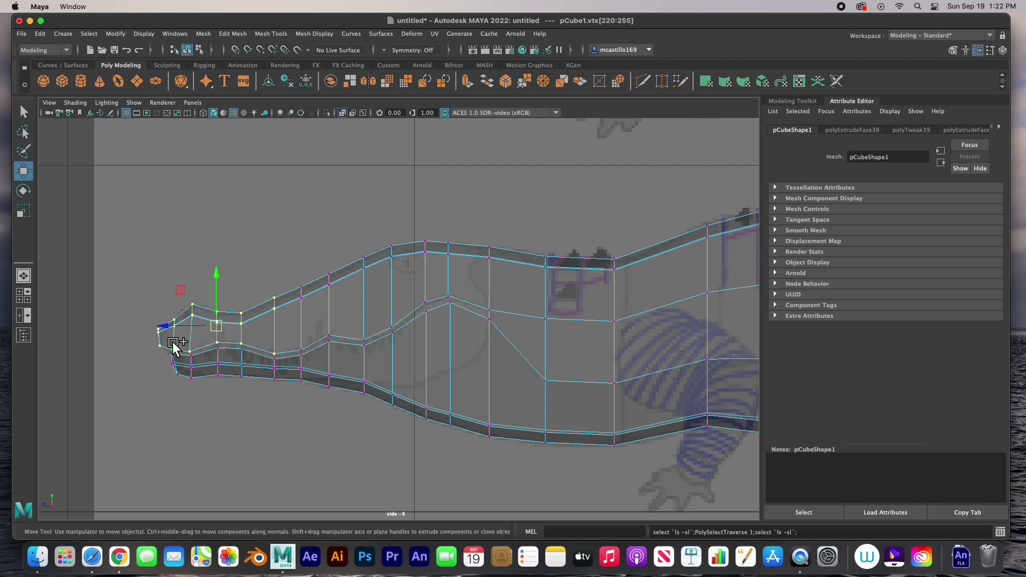
{"action": "key", "text": "shift+period"}
{"action": "key", "text": "shift+period"}
{"action": "key", "text": "shift+period"}
{"action": "key", "text": "shift+period"}
{"action": "key", "text": "shift+period"}
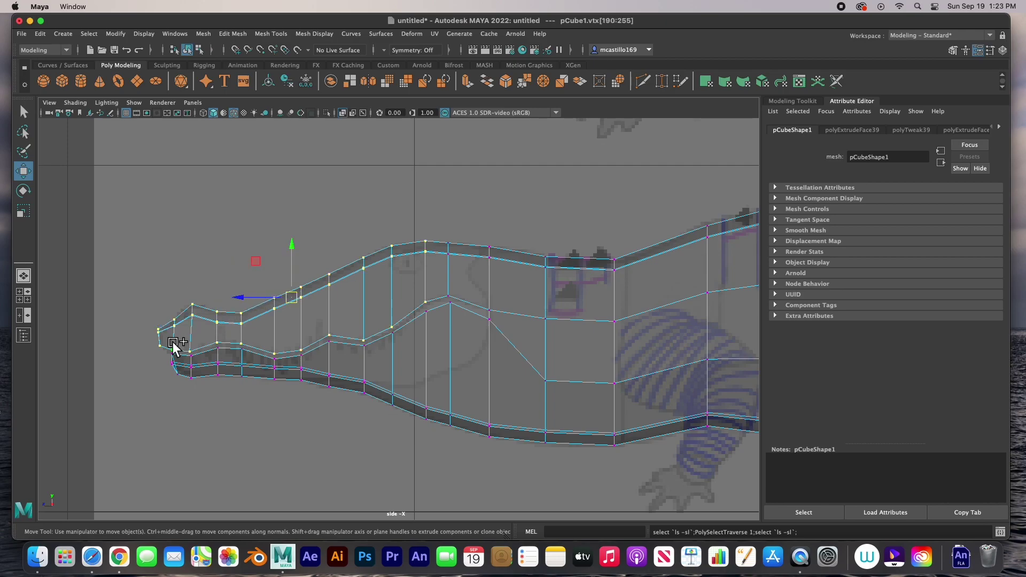
{"action": "key", "text": "shift+period"}
{"action": "key", "text": "shift+period"}
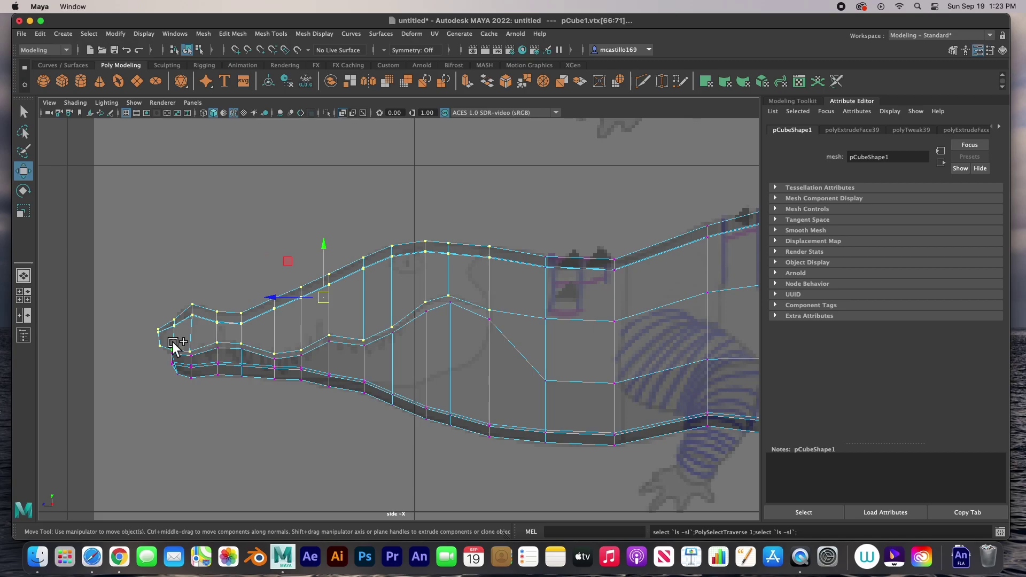
{"action": "key", "text": "ctrl+h"}
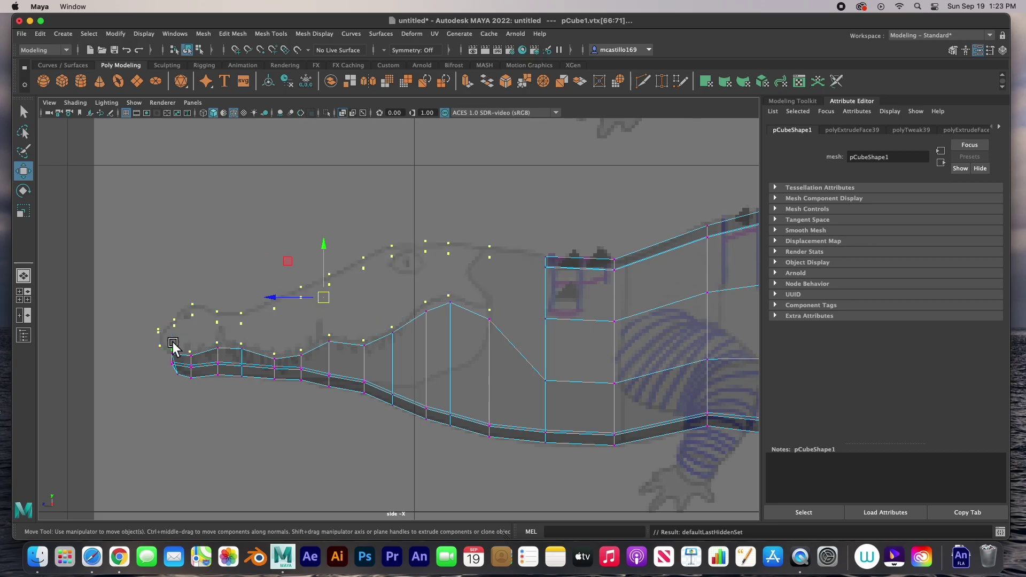
In the top view, scale the first two lower jaw vertex rows around the eyes inward to follow the reference head outline.
{"action": "key", "text": "space"}
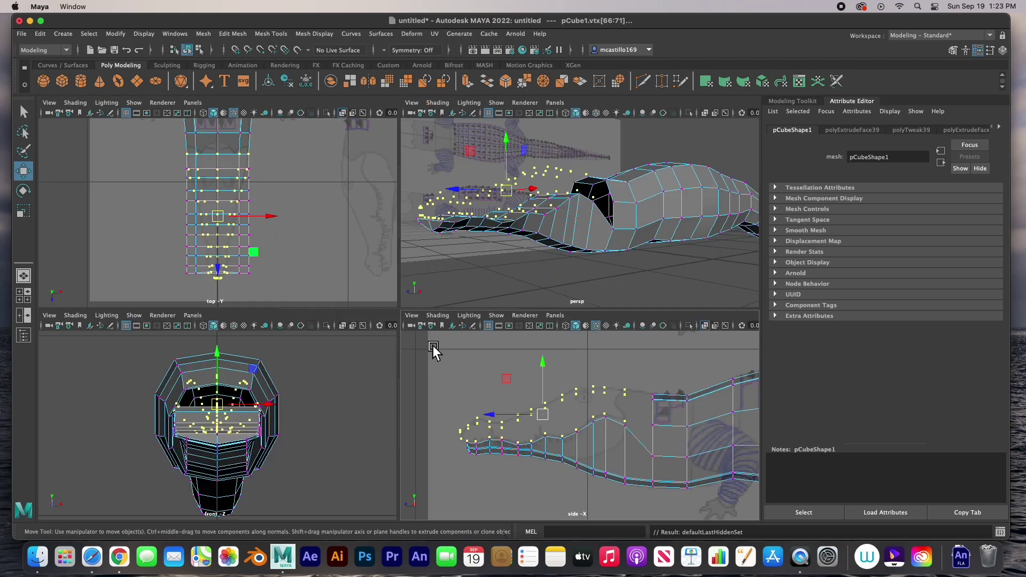
{"action": "left_click", "coordinate": [584, 240]}
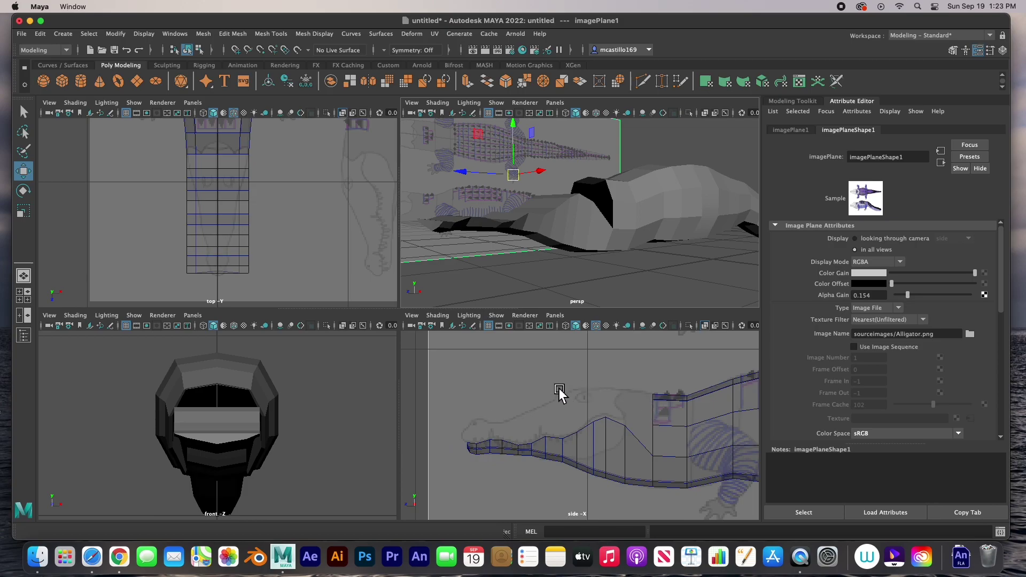
{"action": "key", "text": "space"}
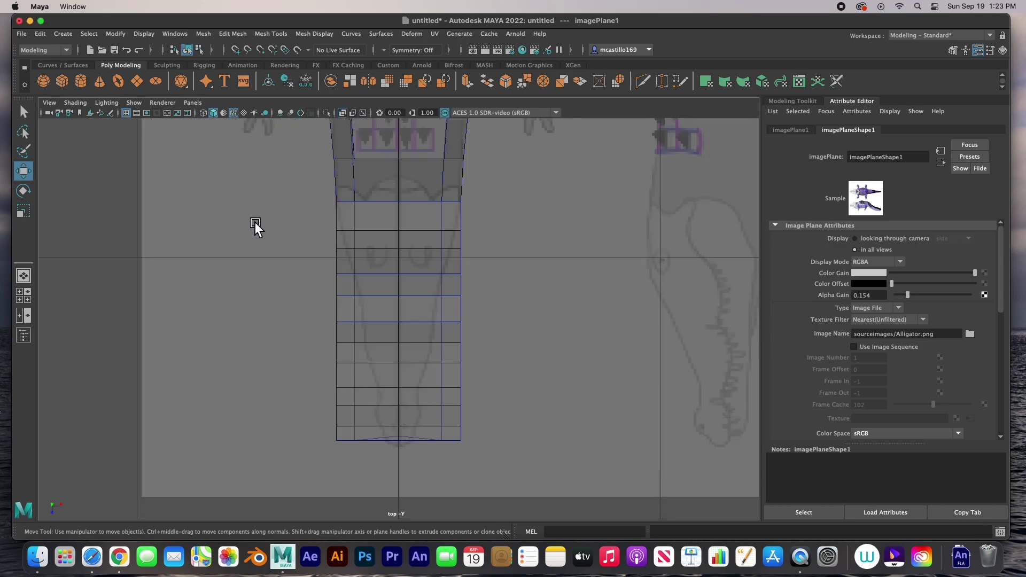
{"action": "left_click", "coordinate": [449, 277]}
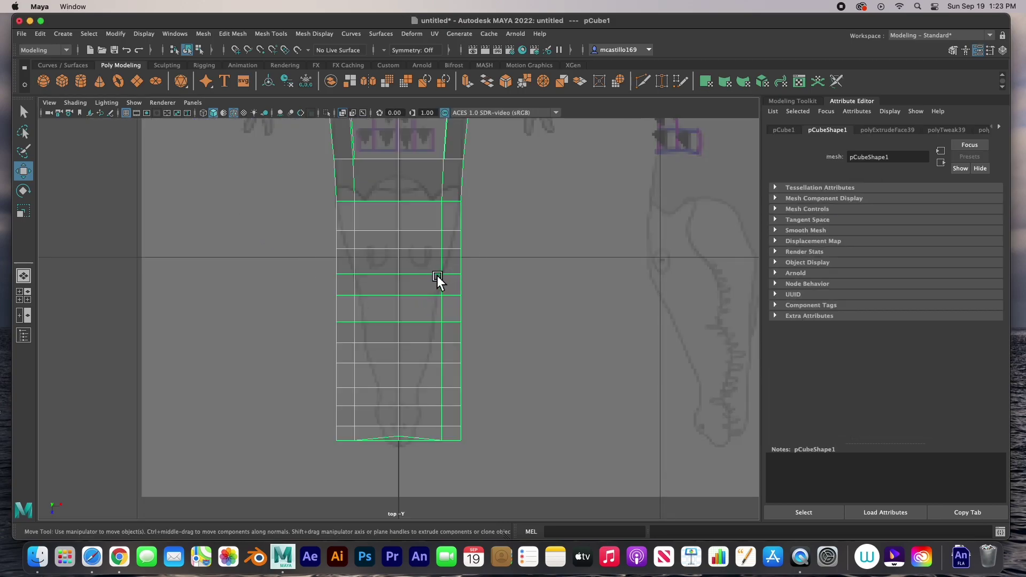
{"action": "right_click", "coordinate": [433, 271]}
{"action": "left_click", "coordinate": [390, 270]}
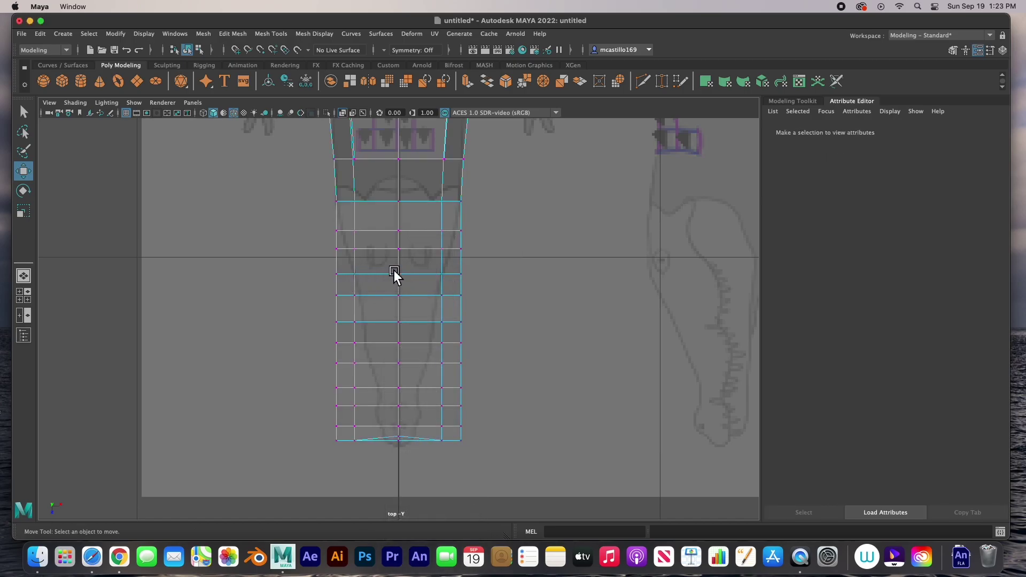
{"action": "left_click_drag", "start_coordinate": [316, 227], "coordinate": [495, 237]}
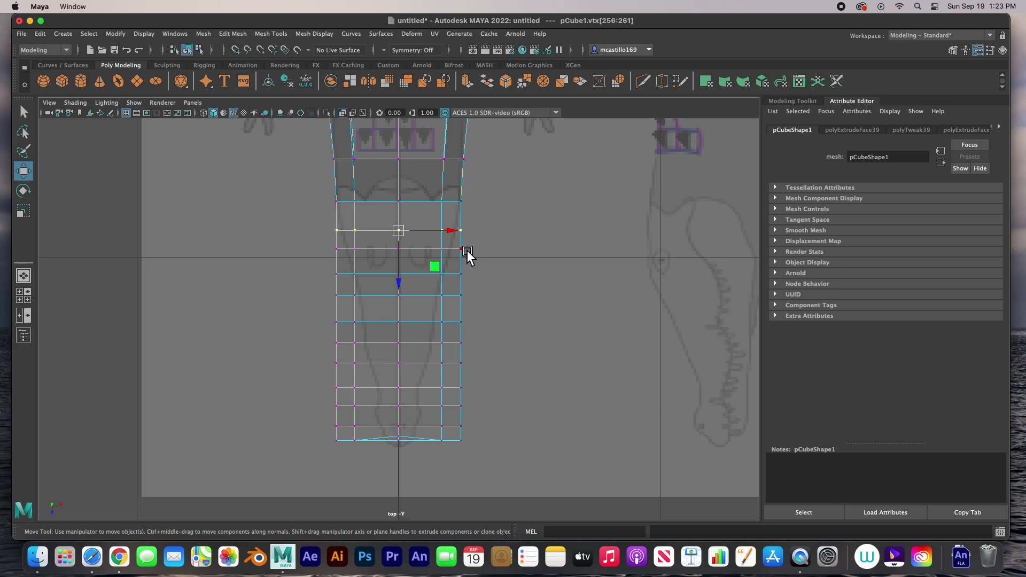
{"action": "key", "text": "r"}
{"action": "left_click_drag", "start_coordinate": [451, 234], "coordinate": [446, 235]}
{"action": "left_click_drag", "start_coordinate": [315, 247], "coordinate": [447, 261]}
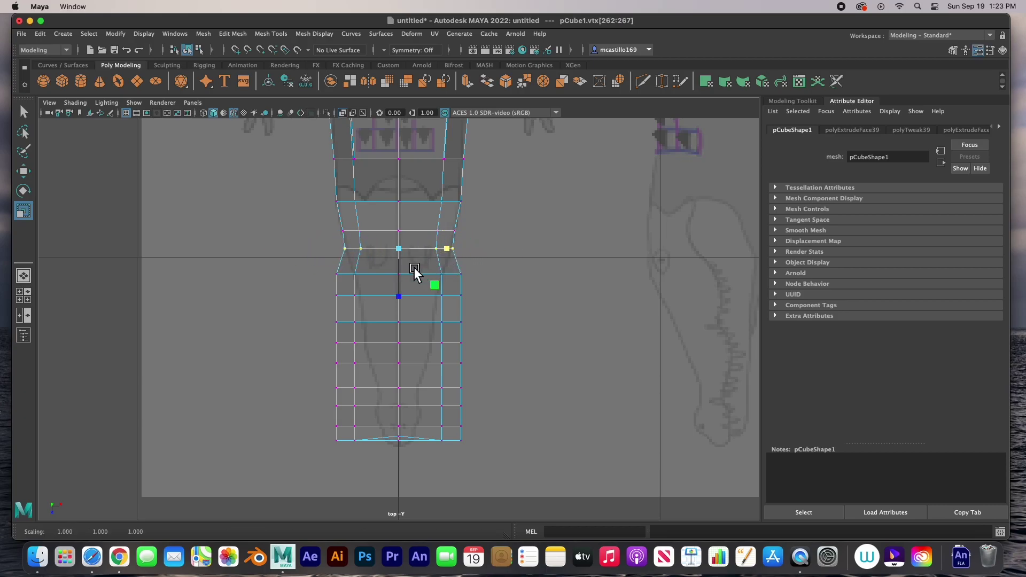
Scale the five lower jaw vertex rows from just ahead of the eyes to mid-snout inward, tapering them to the reference.
{"action": "left_click_drag", "start_coordinate": [326, 271], "coordinate": [432, 281]}
{"action": "left_click_drag", "start_coordinate": [315, 291], "coordinate": [420, 303]}
{"action": "left_click_drag", "start_coordinate": [302, 313], "coordinate": [432, 328]}
{"action": "left_click_drag", "start_coordinate": [309, 335], "coordinate": [428, 352]}
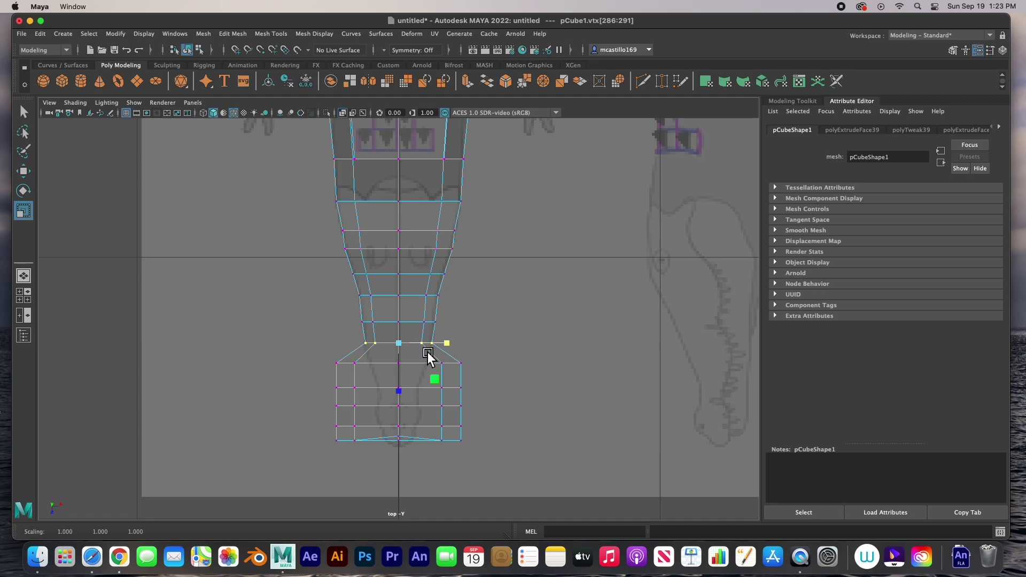
{"action": "left_click_drag", "start_coordinate": [318, 354], "coordinate": [428, 370]}
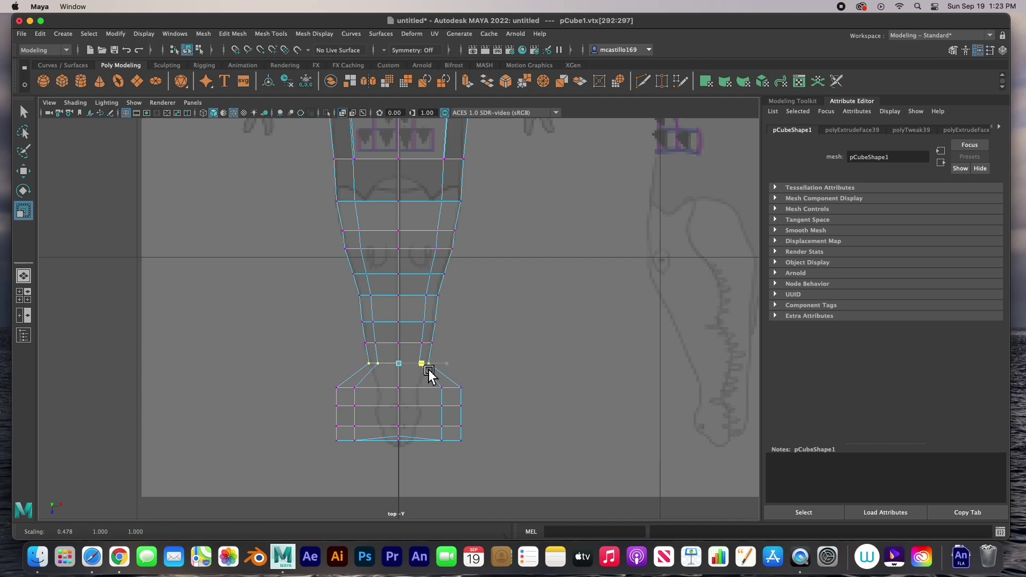
Scale the last four lower jaw vertex rows inward, narrowing the front of the jaw to the reference nose shape.
{"action": "left_click_drag", "start_coordinate": [328, 377], "coordinate": [407, 400]}
{"action": "left_click_drag", "start_coordinate": [316, 395], "coordinate": [422, 415]}
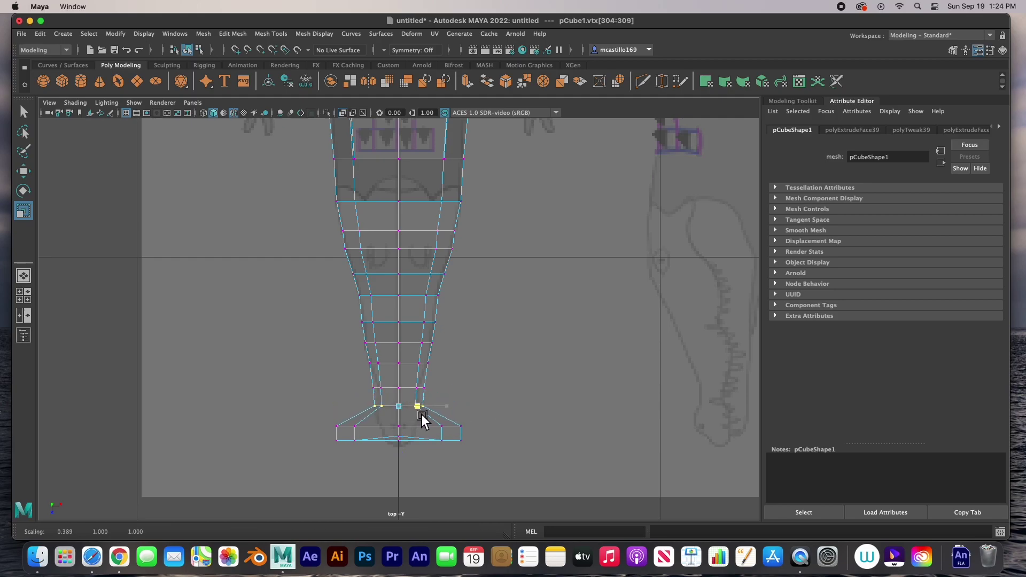
{"action": "left_click_drag", "start_coordinate": [333, 421], "coordinate": [419, 432]}
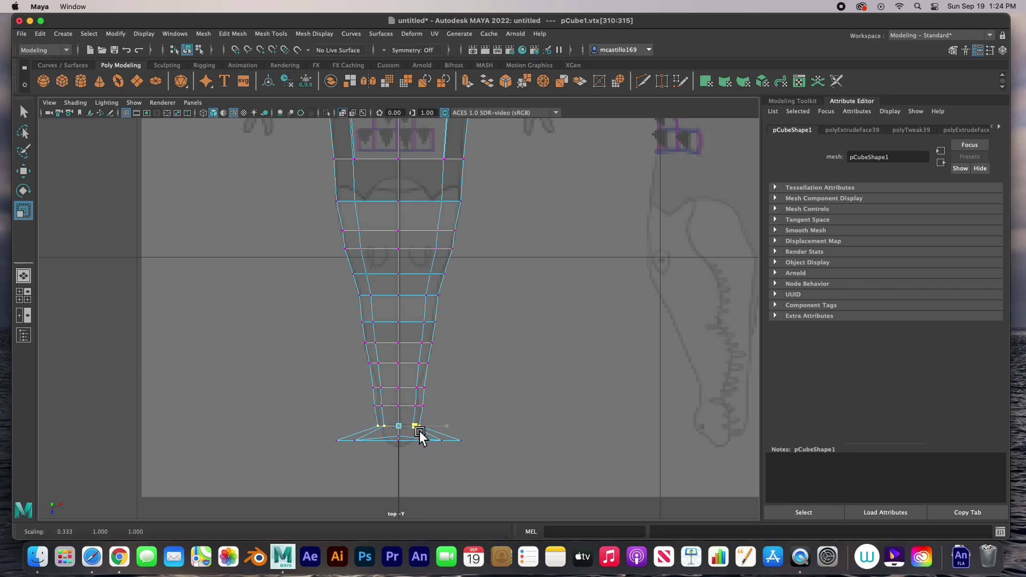
{"action": "left_click_drag", "start_coordinate": [326, 433], "coordinate": [495, 451]}
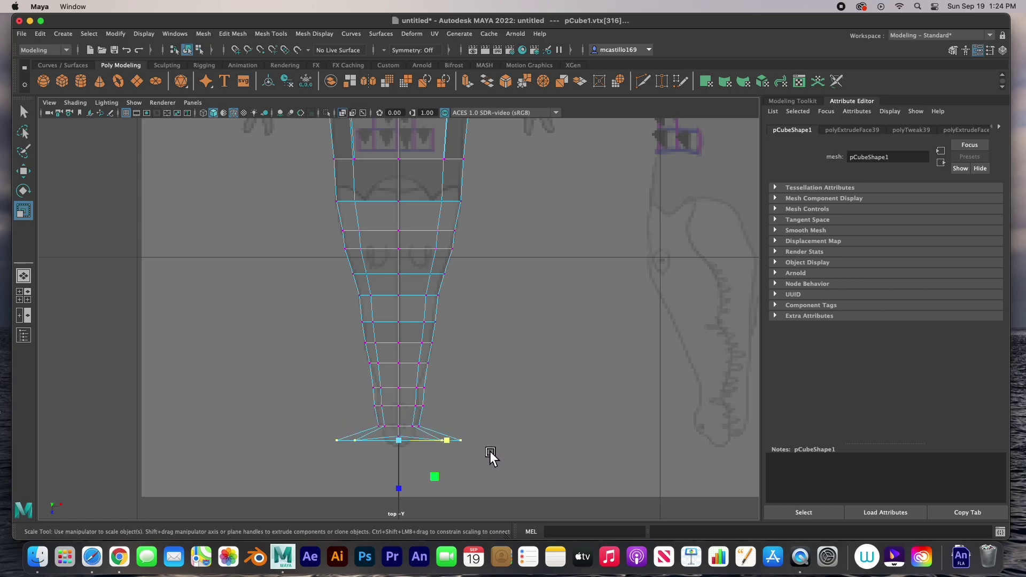
{"action": "left_click_drag", "start_coordinate": [384, 447], "coordinate": [409, 444]}
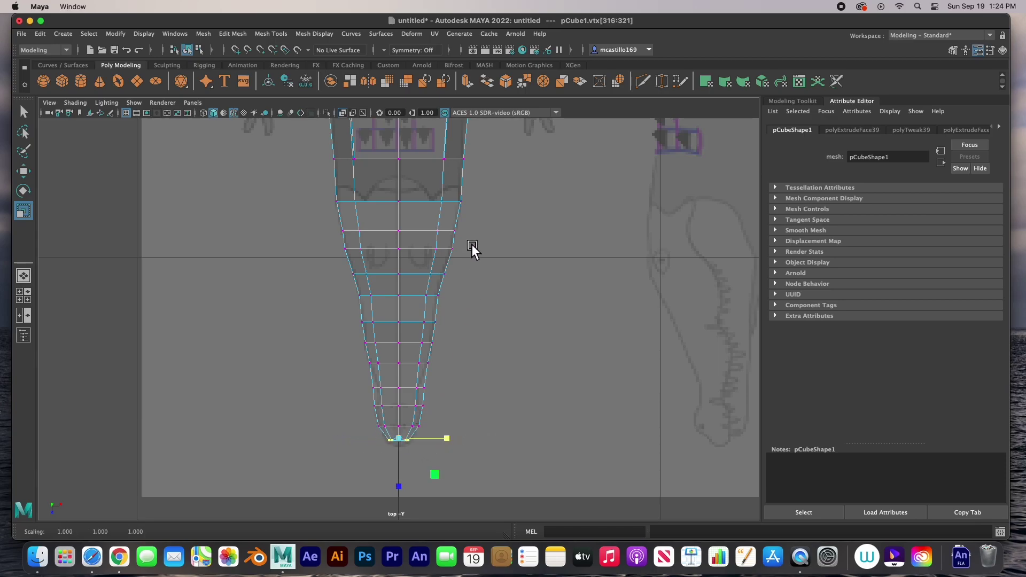
Show all hidden geometry to bring back the upper jaw and head above the narrowed lower jaw.
{"action": "key", "text": "space"}
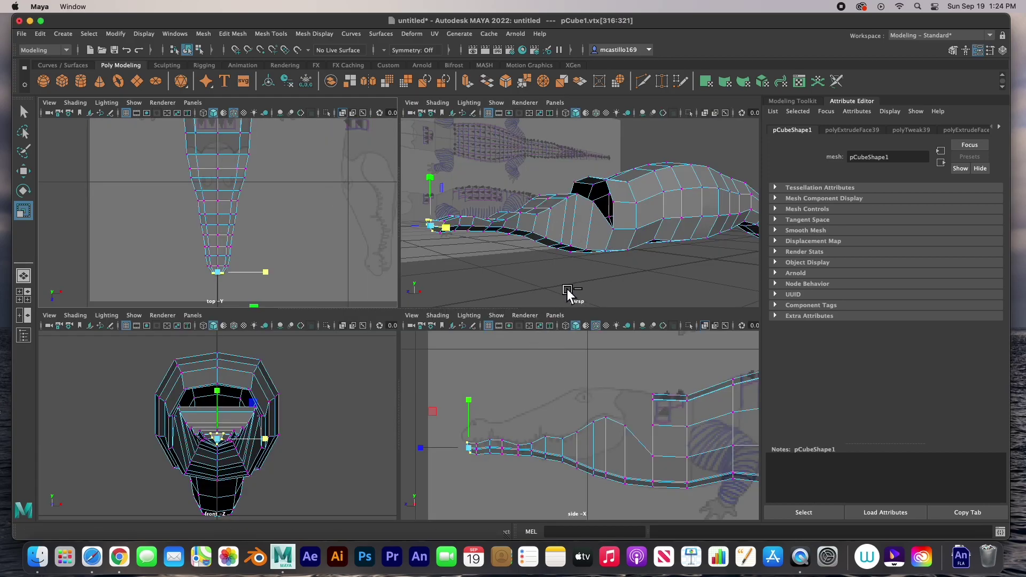
{"action": "left_click_drag", "start_coordinate": [567, 280], "coordinate": [594, 203], "text": "alt"}
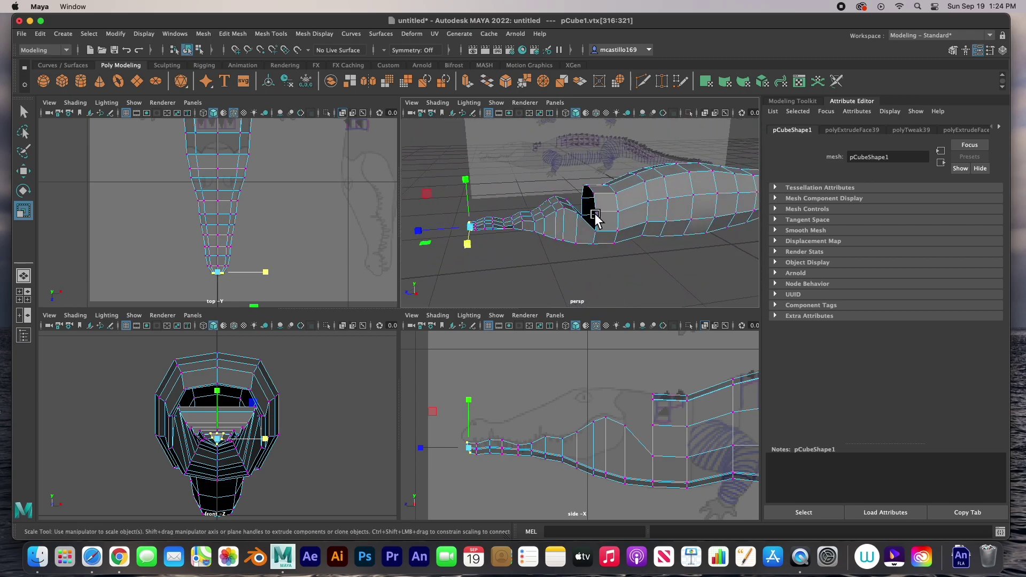
{"action": "left_click", "coordinate": [145, 36]}
{"action": "mouse_move", "coordinate": [167, 103]}
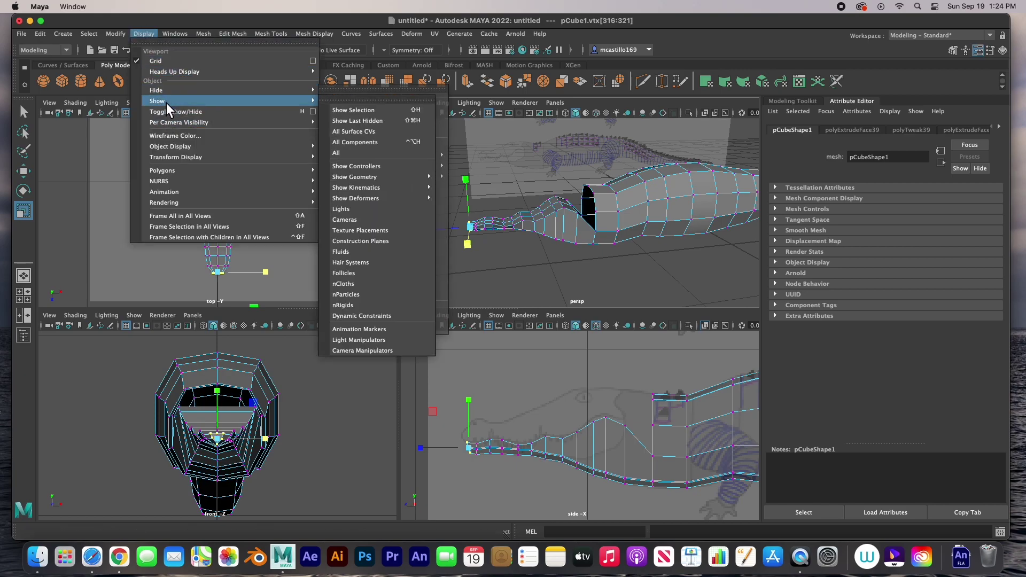
{"action": "left_click", "coordinate": [362, 153]}
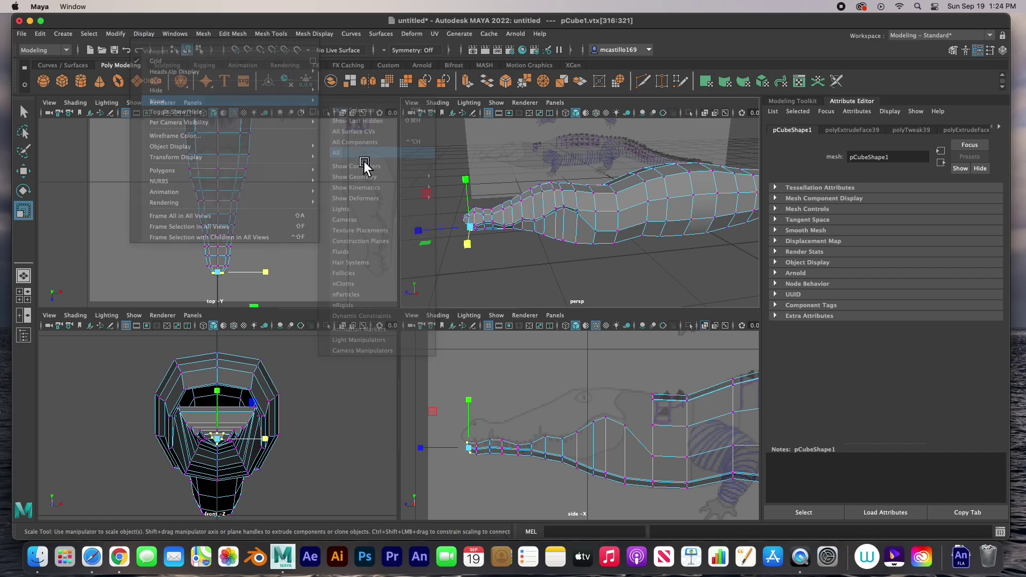
Return the crocodile mesh to object mode and frame it in the perspective view to examine its overall shape.
{"action": "left_click", "coordinate": [622, 279]}
{"action": "left_click_drag", "start_coordinate": [570, 240], "coordinate": [600, 230], "text": "alt"}
{"action": "key", "text": "space"}
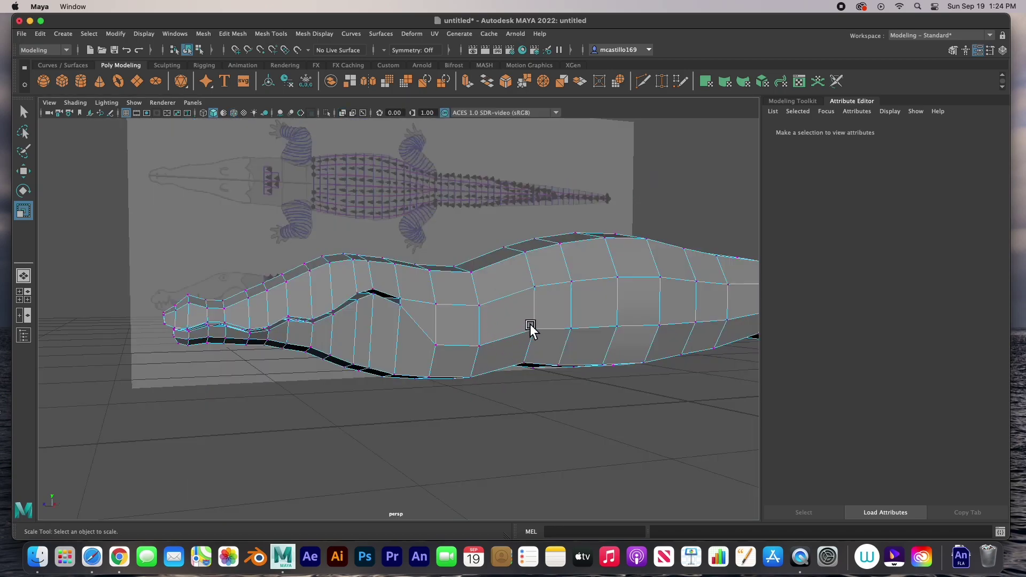
{"action": "right_click", "coordinate": [553, 267]}
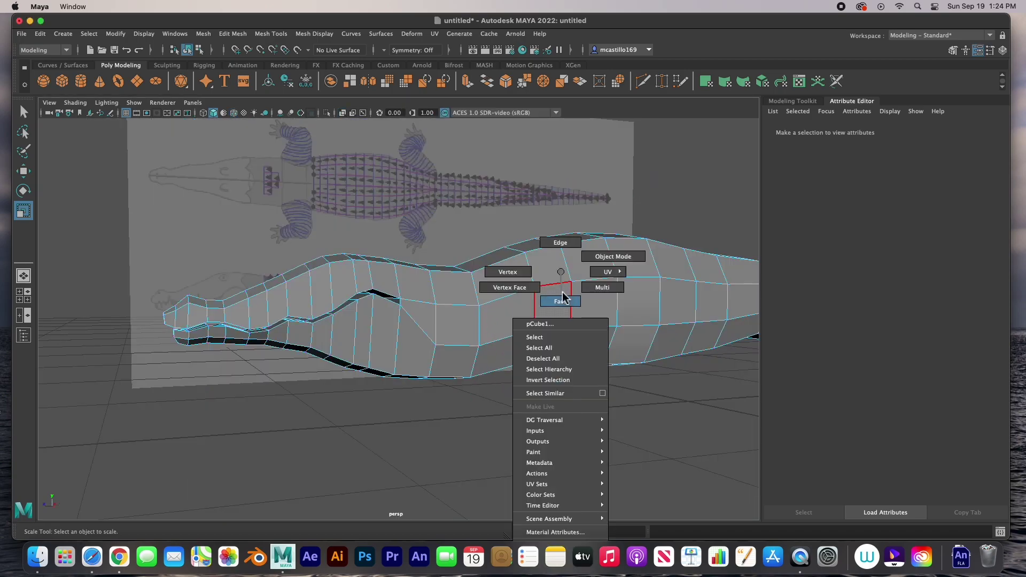
{"action": "right_click", "coordinate": [599, 256]}
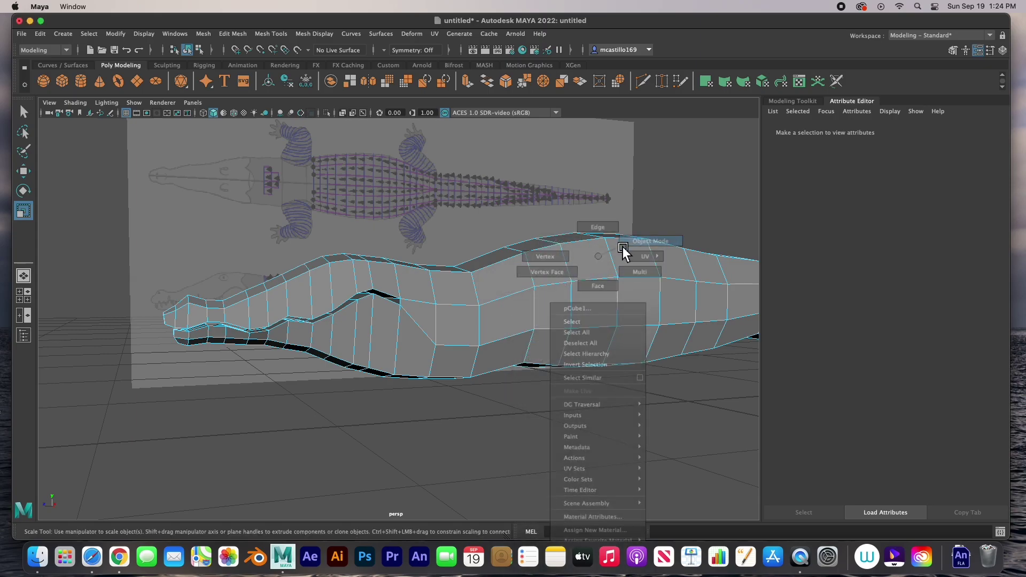
{"action": "left_click", "coordinate": [629, 243]}
{"action": "key", "text": "f"}
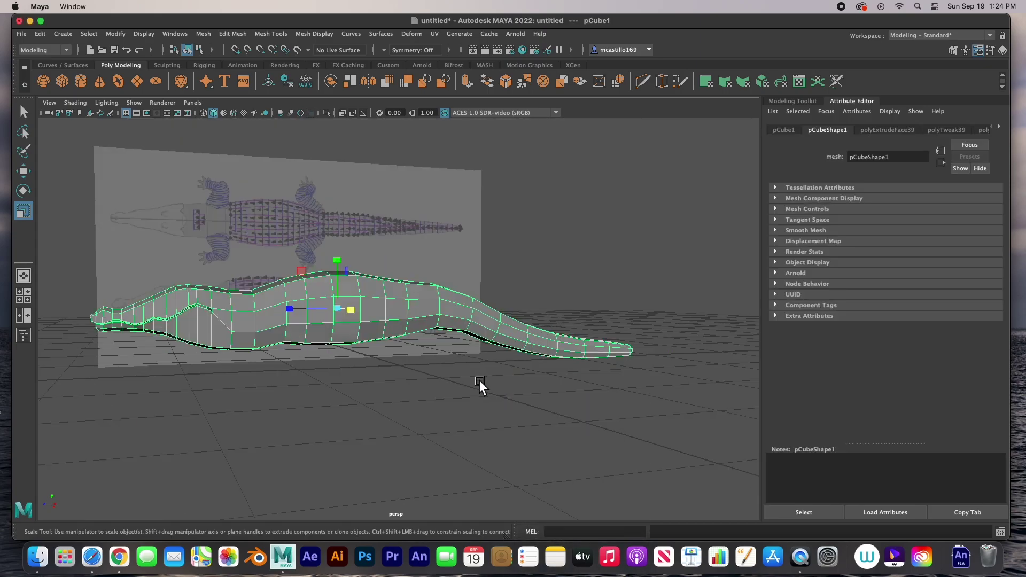
{"action": "mouse_move", "coordinate": [439, 406]}
{"action": "left_mouse_down", "text": "alt"}
{"action": "mouse_move", "coordinate": [370, 408]}
{"action": "mouse_move", "coordinate": [394, 344]}
{"action": "mouse_move", "coordinate": [511, 395]}
{"action": "mouse_move", "coordinate": [518, 425]}
{"action": "mouse_move", "coordinate": [390, 407]}
{"action": "mouse_move", "coordinate": [389, 351]}
{"action": "mouse_move", "coordinate": [504, 387]}
{"action": "mouse_move", "coordinate": [522, 416]}
{"action": "mouse_move", "coordinate": [428, 419]}
{"action": "left_mouse_up", "text": "alt"}
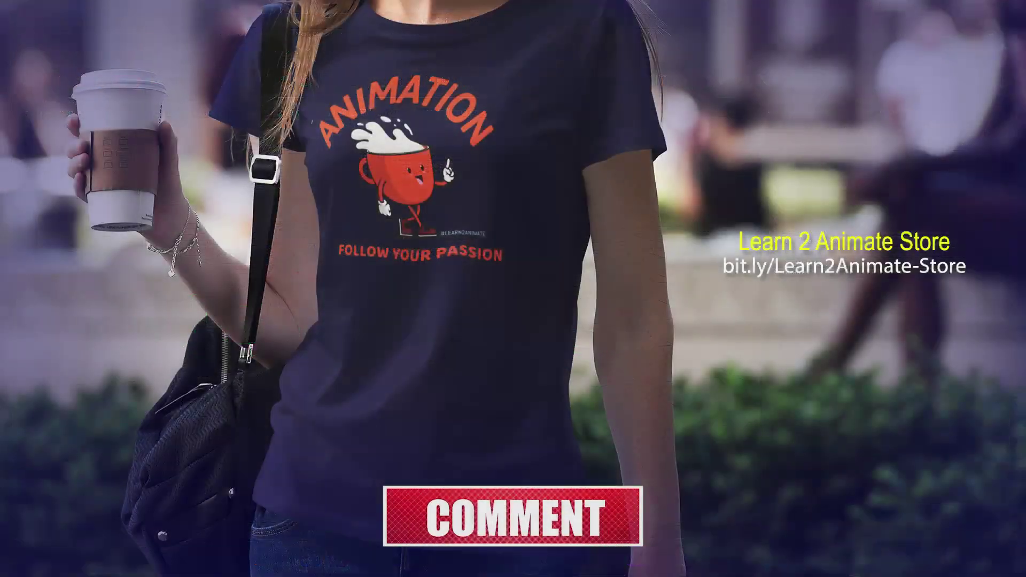